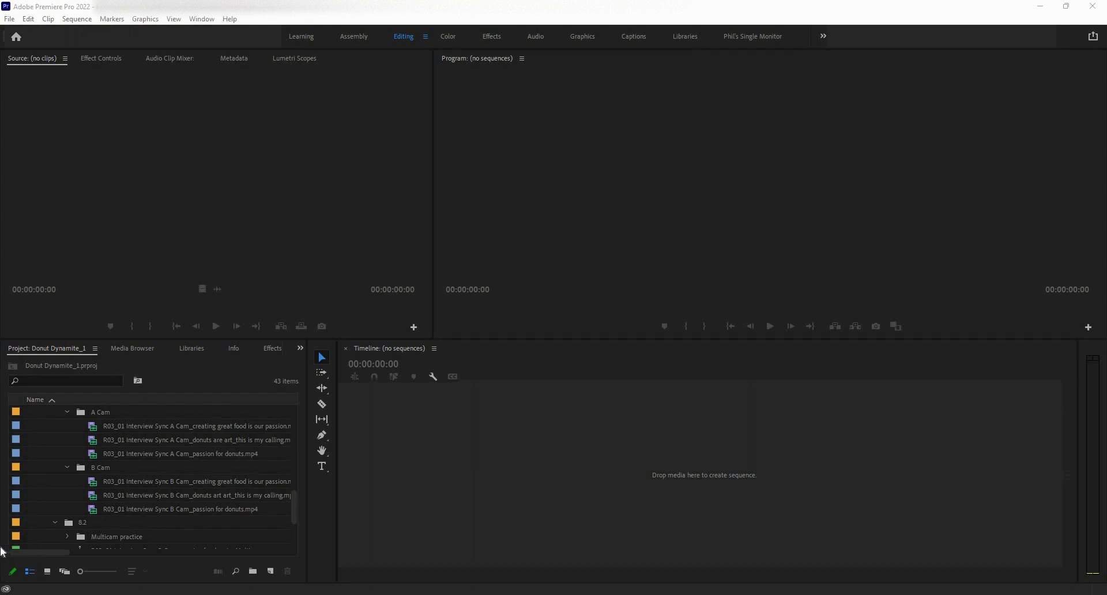
View the A Cam and B Cam clips of "creating great food is our passion" one after the other in the source monitor.
{"action": "double_click", "coordinate": [19, 428]}
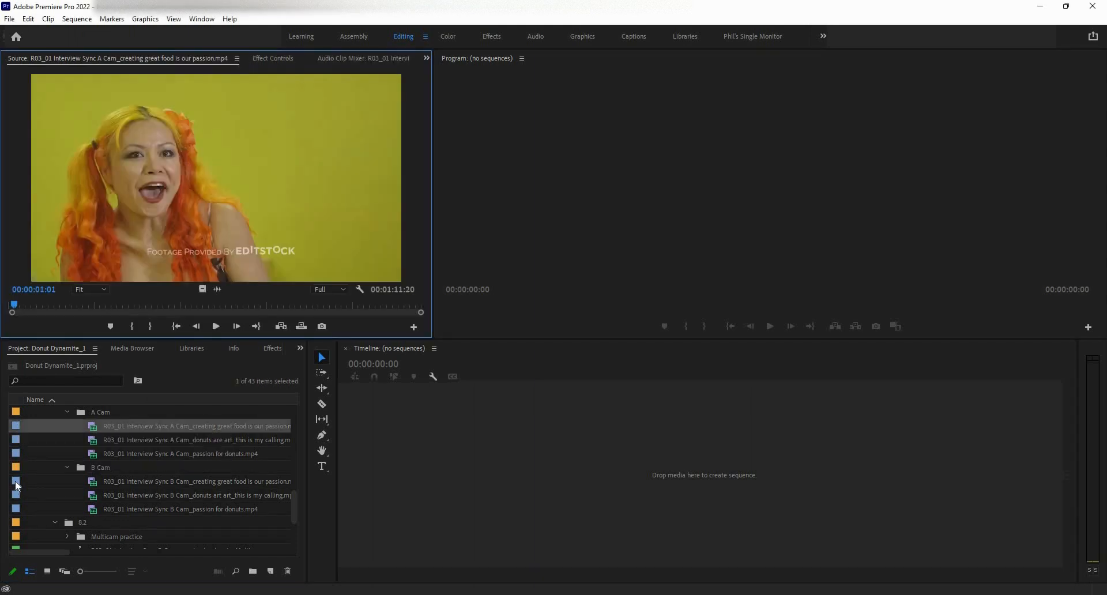
{"action": "double_click", "coordinate": [17, 486]}
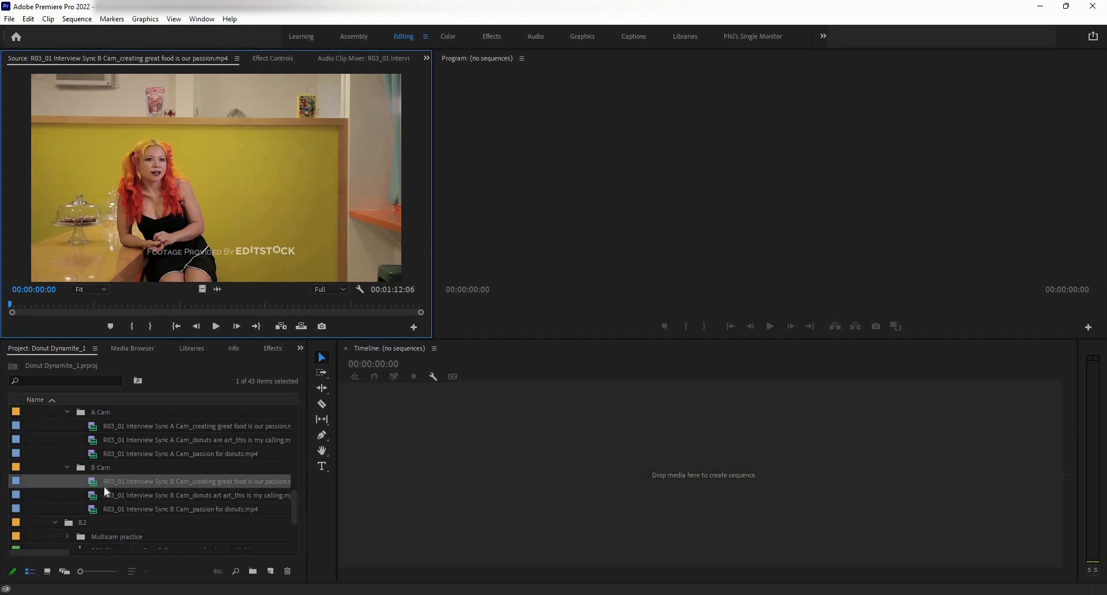
{"action": "scroll", "coordinate": [108, 529], "scroll_direction": "down", "scroll_amount": 2}
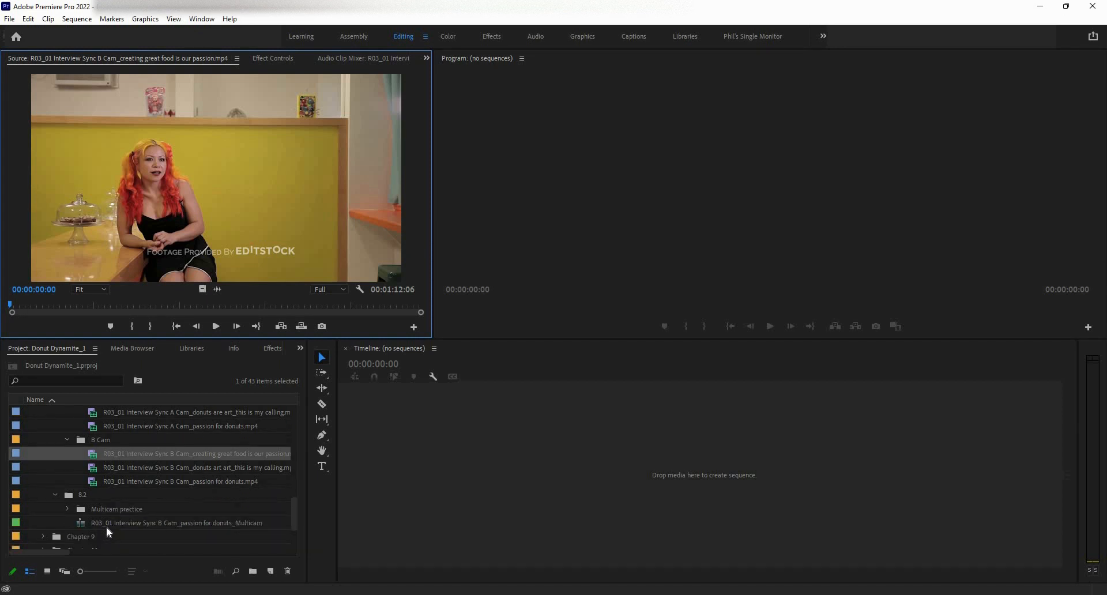
Expand the Multicam practice bin and open the "passion for donuts_Multicam" sequence in the source monitor.
{"action": "left_click", "coordinate": [67, 508]}
{"action": "scroll", "coordinate": [76, 518], "scroll_direction": "down", "scroll_amount": 2}
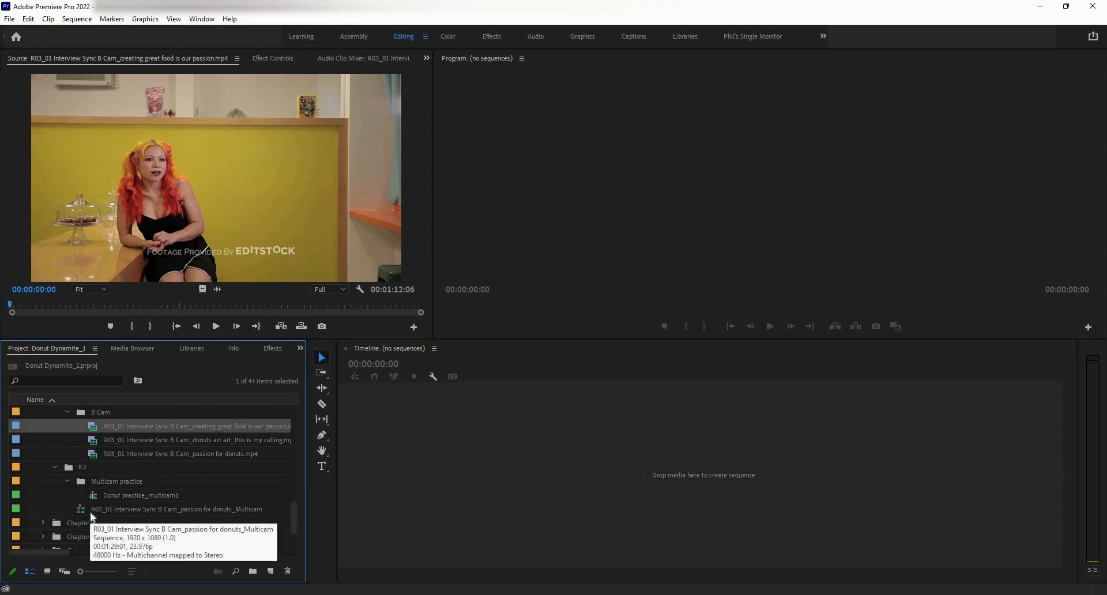
{"action": "left_click", "coordinate": [68, 482]}
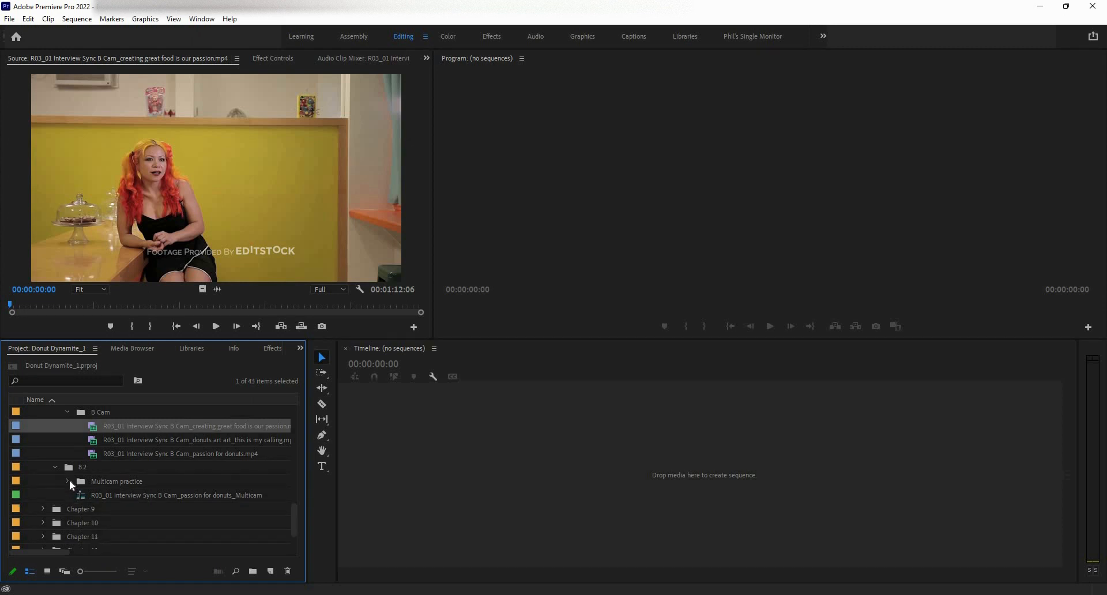
{"action": "left_click", "coordinate": [69, 482]}
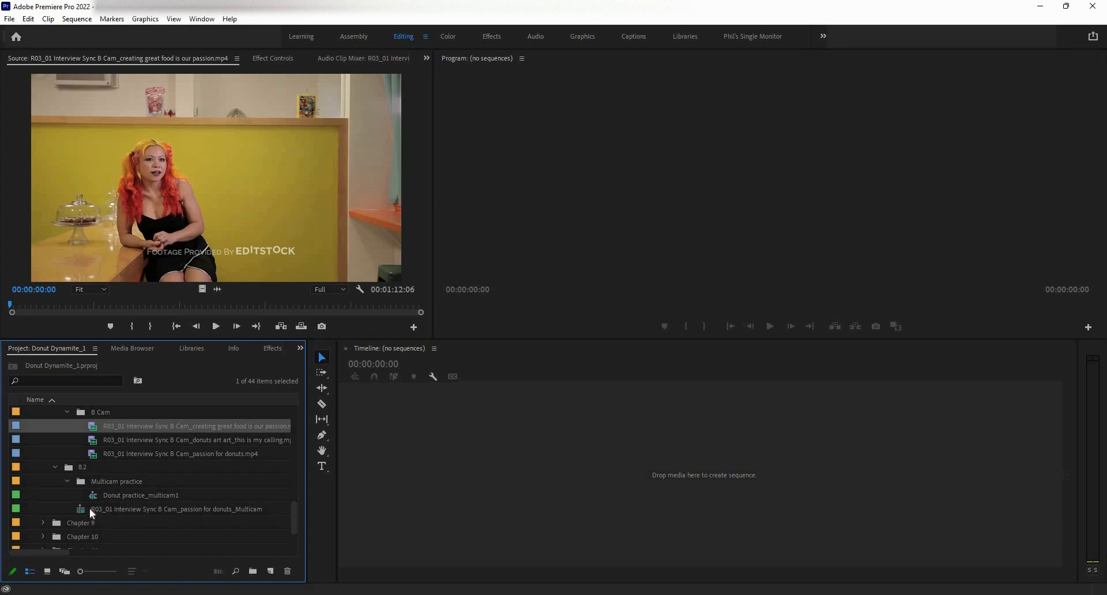
{"action": "left_click", "coordinate": [79, 508]}
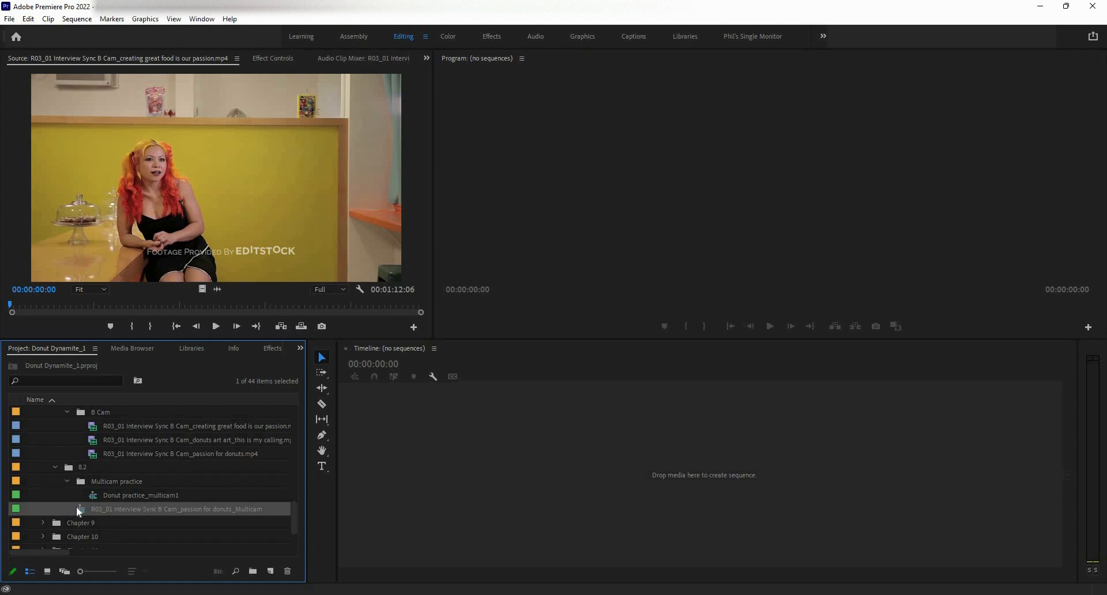
{"action": "double_click", "coordinate": [78, 508]}
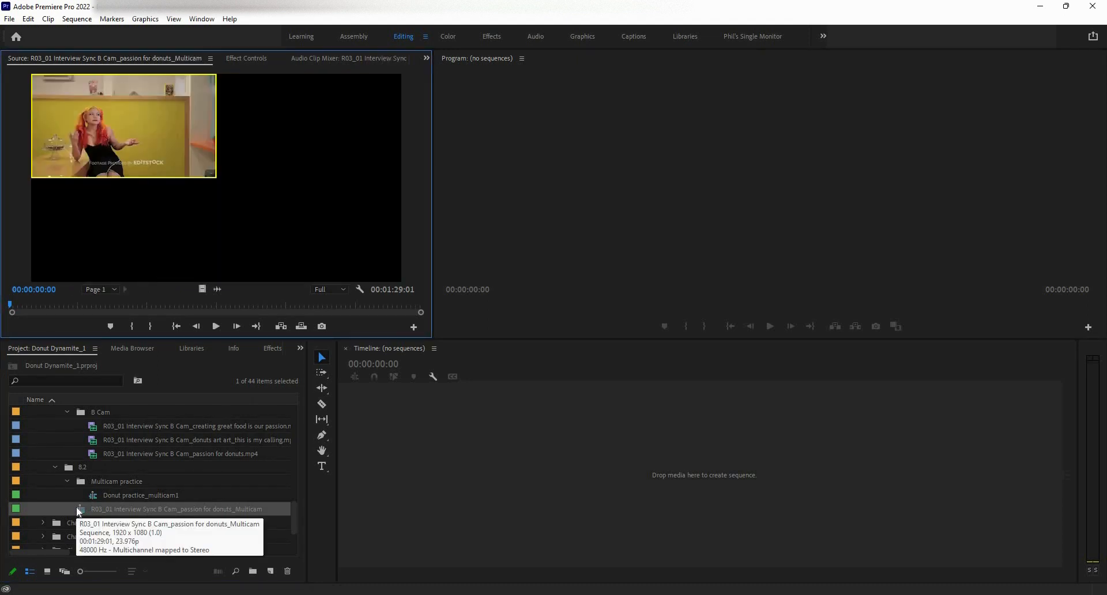
Create a timeline sequence from the "passion for donuts_Multicam" source, and close and delete that new sequence.
{"action": "left_click_drag", "start_coordinate": [78, 510], "coordinate": [629, 510]}
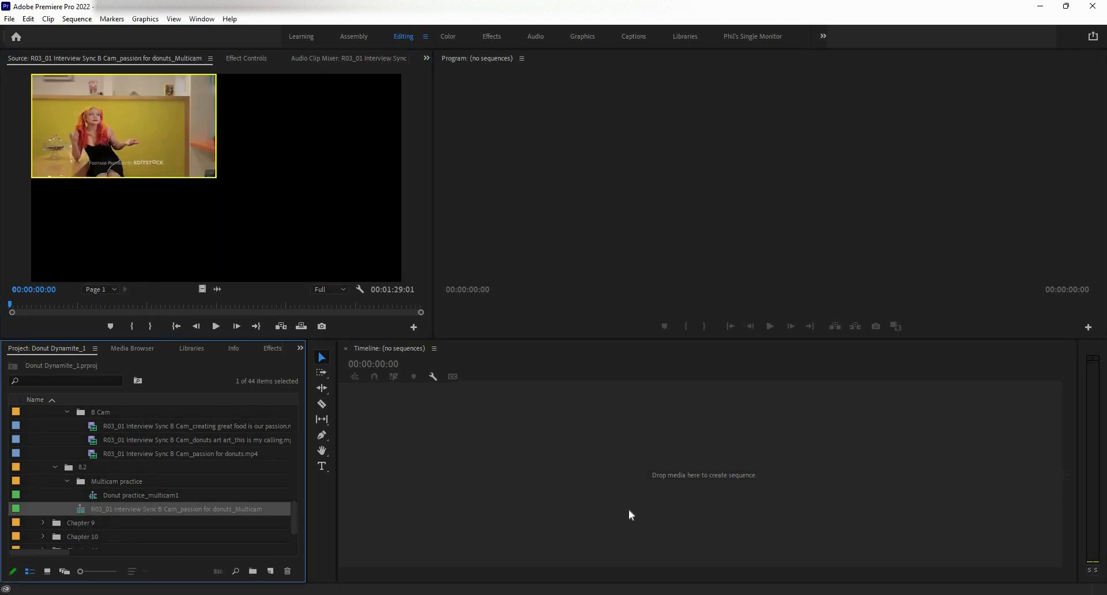
{"action": "left_click_drag", "start_coordinate": [478, 373], "coordinate": [496, 393]}
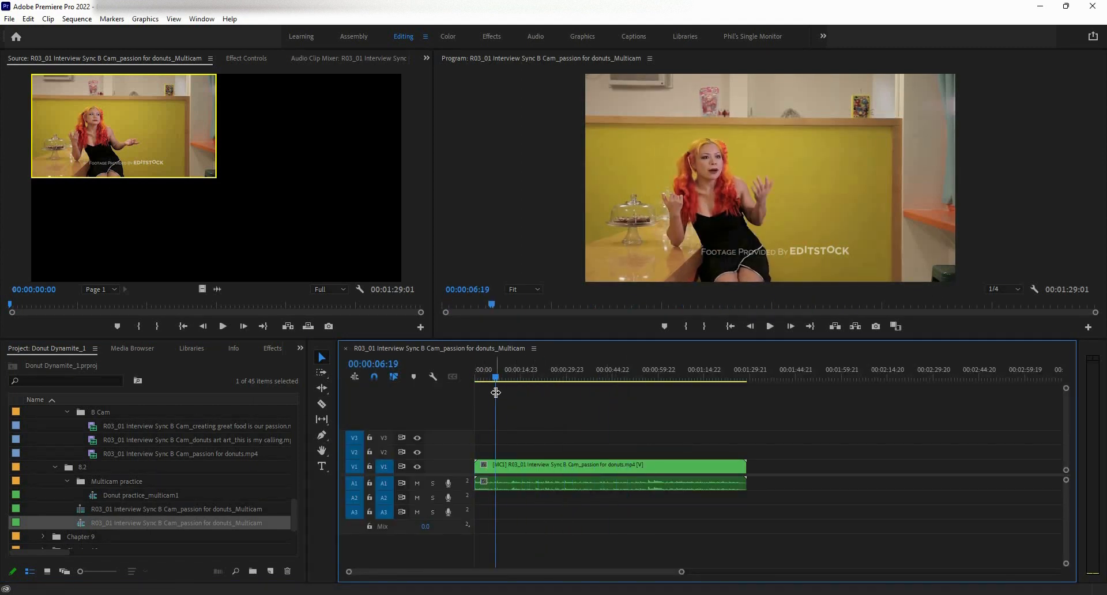
{"action": "left_click", "coordinate": [346, 348]}
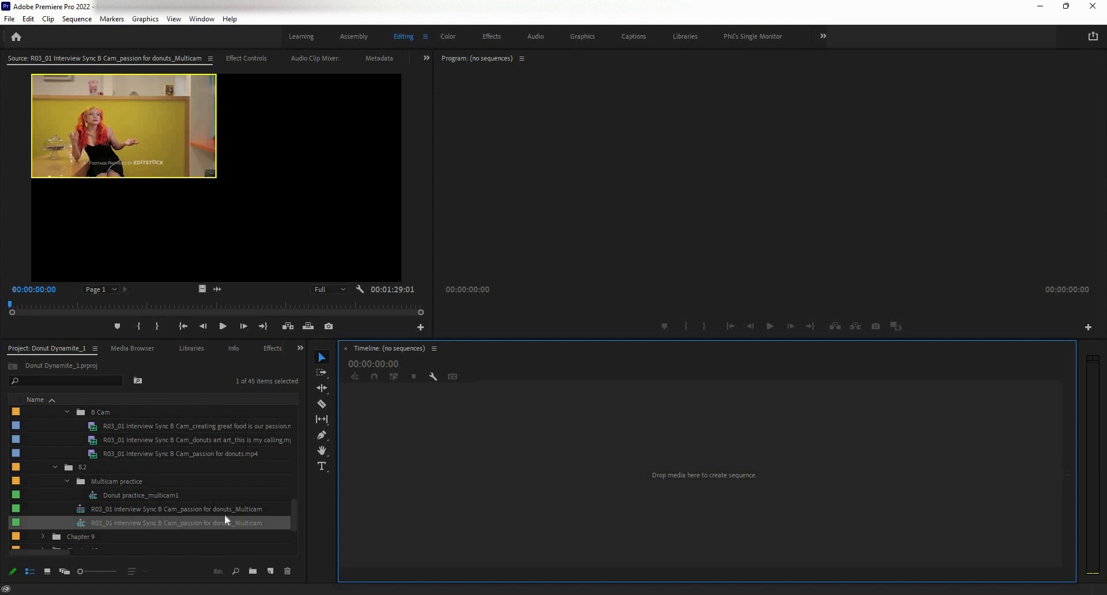
{"action": "key", "text": "Delete"}
{"action": "scroll", "coordinate": [161, 495], "scroll_direction": "up", "scroll_amount": 2}
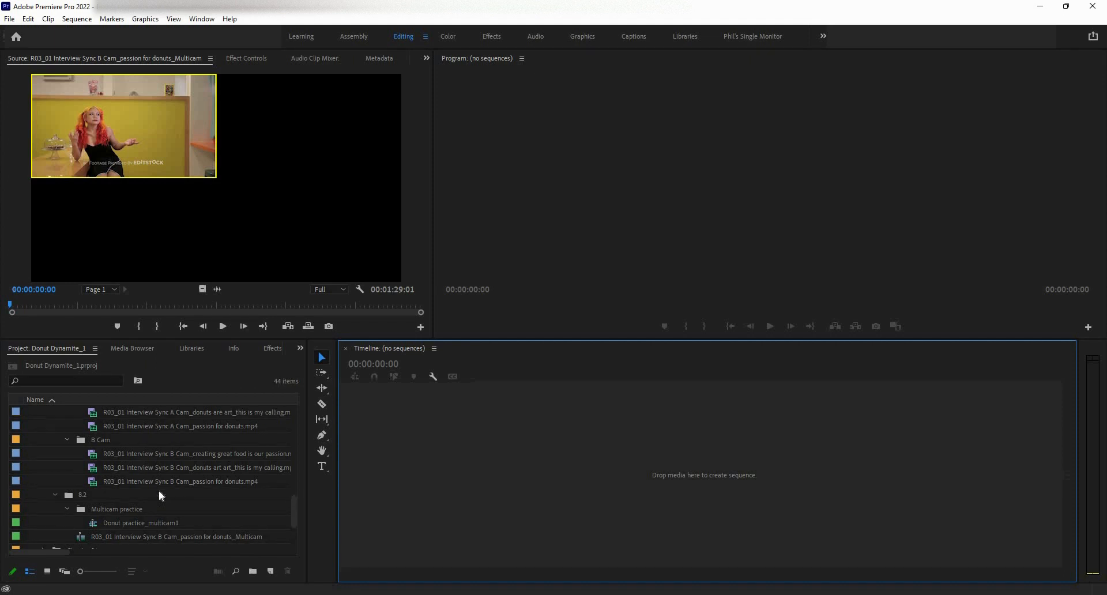
{"action": "scroll", "coordinate": [161, 495], "scroll_direction": "down", "scroll_amount": 2}
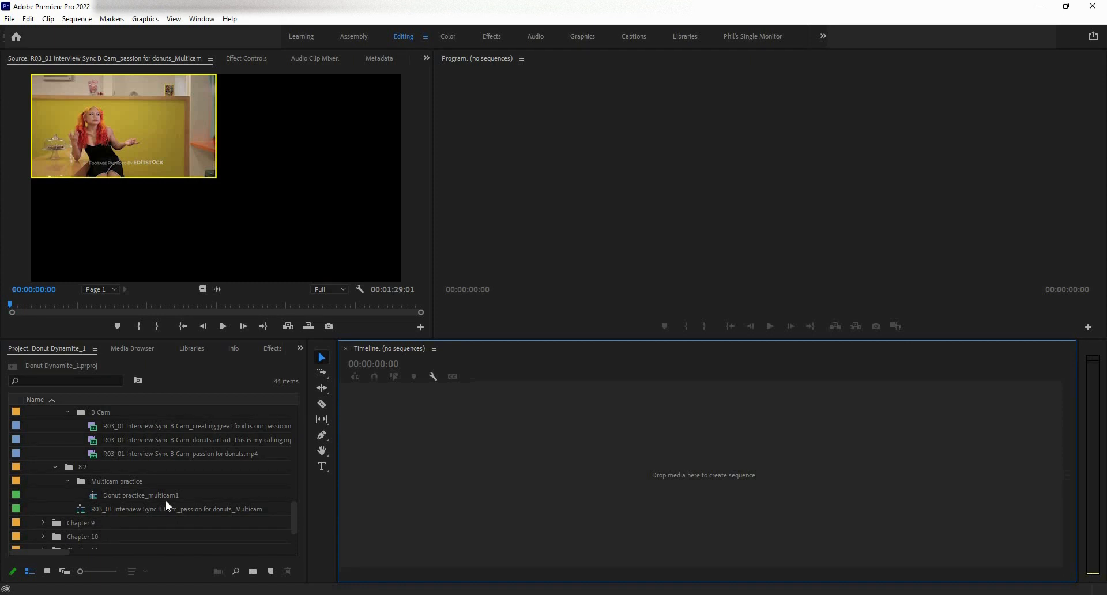
Play the passion for donuts multicam source from about 25 seconds and again from near its start to compare both camera angles.
{"action": "left_click", "coordinate": [36, 307]}
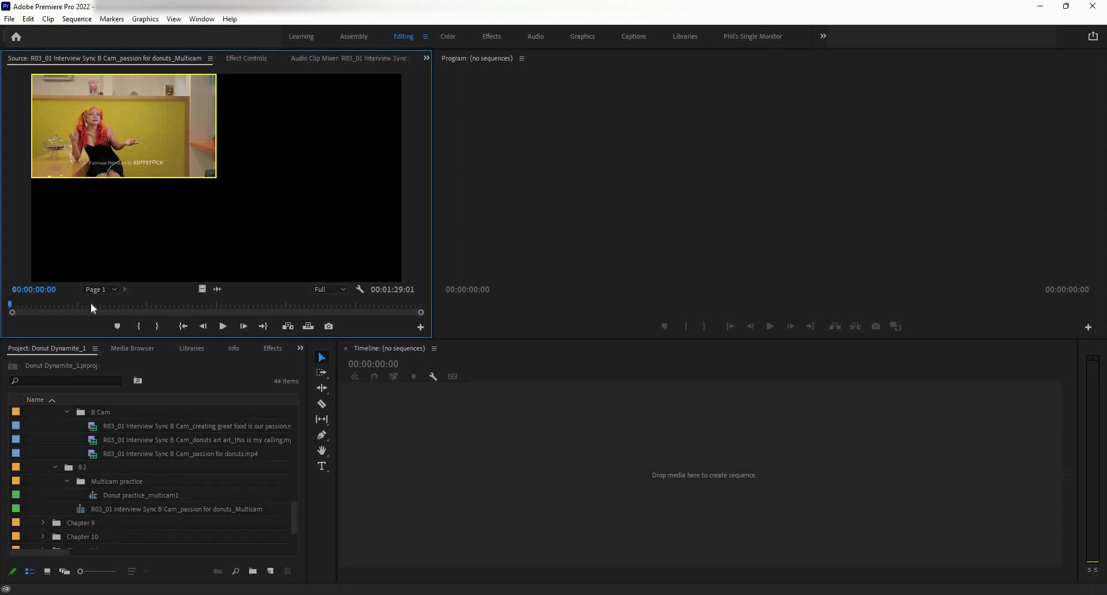
{"action": "left_click", "coordinate": [124, 304]}
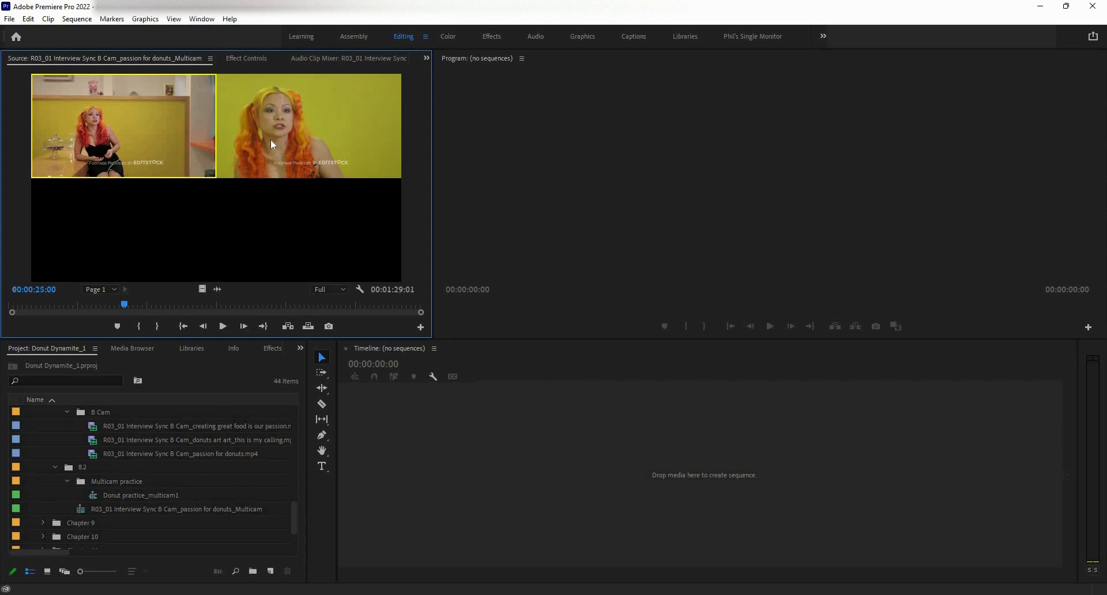
{"action": "left_click", "coordinate": [223, 327]}
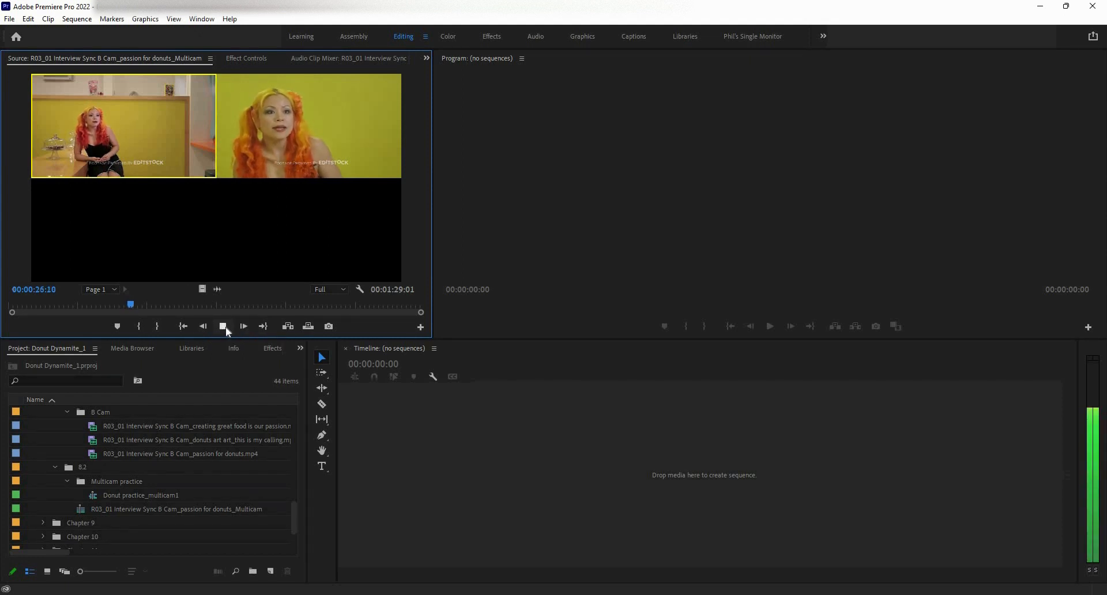
{"action": "left_click", "coordinate": [227, 329]}
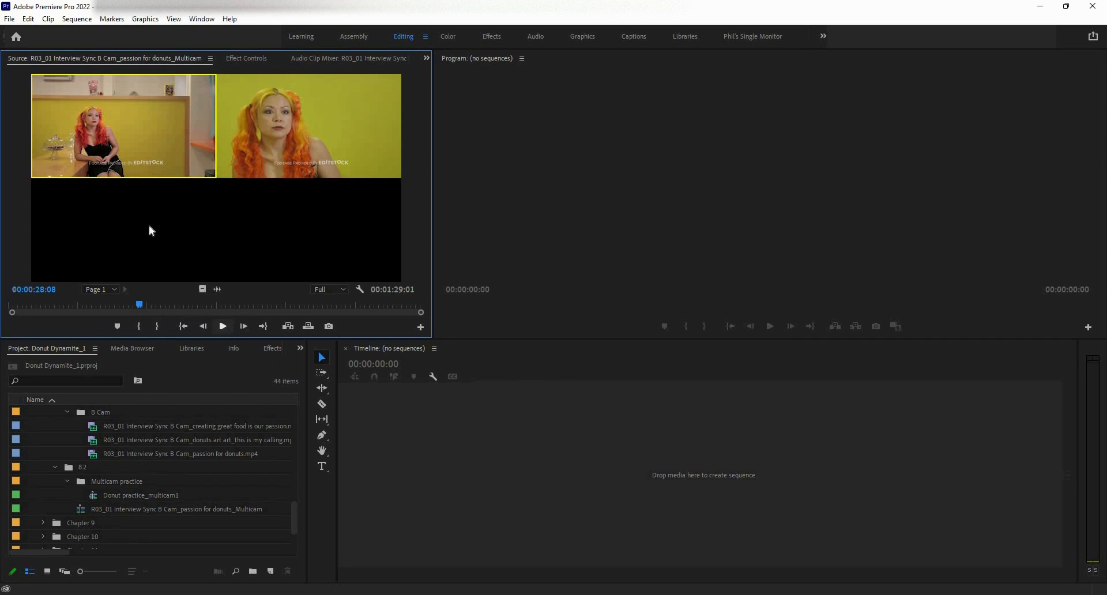
{"action": "left_click_drag", "start_coordinate": [210, 303], "coordinate": [30, 302]}
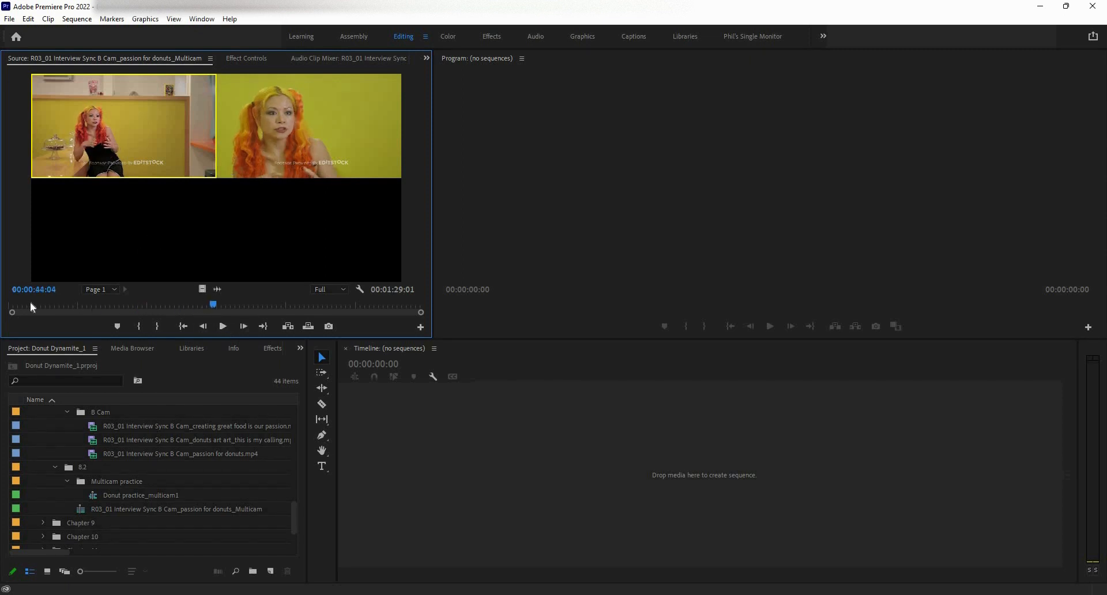
{"action": "left_click", "coordinate": [224, 326]}
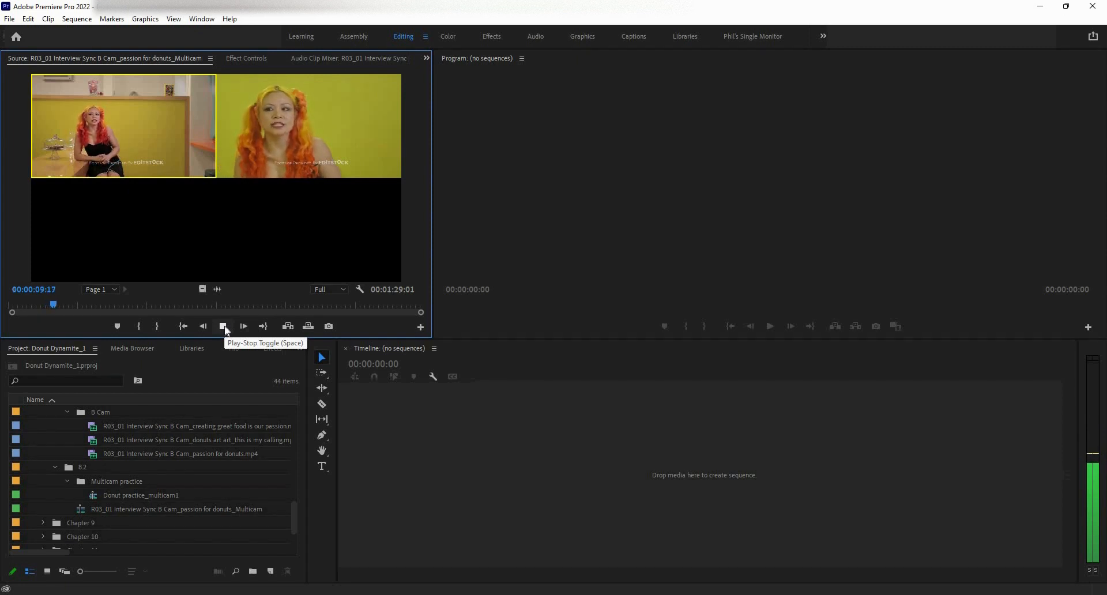
{"action": "left_click", "coordinate": [223, 326]}
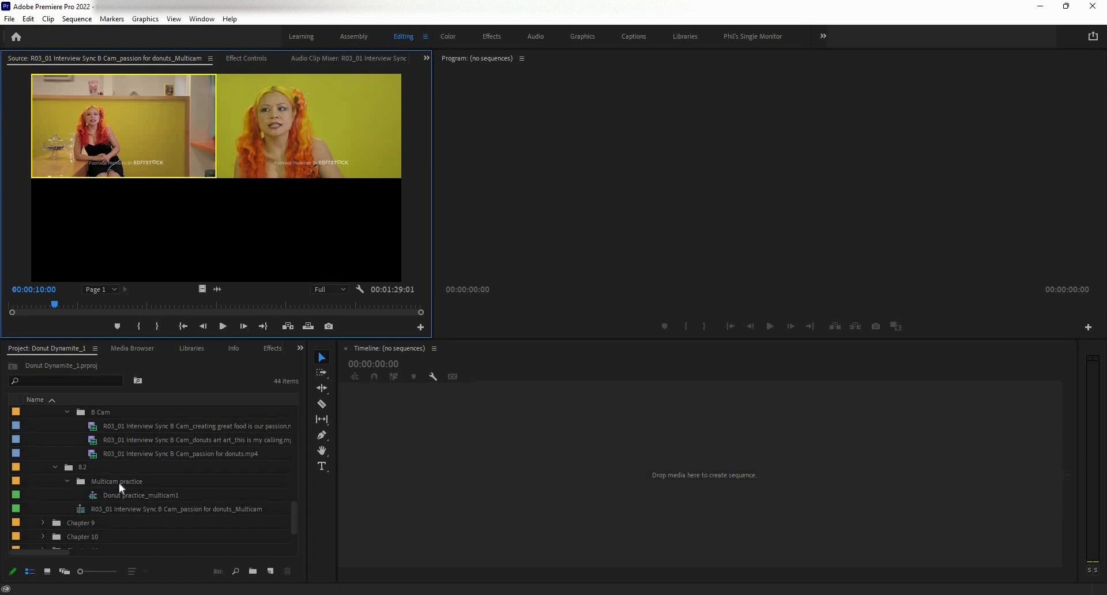
{"action": "scroll", "coordinate": [122, 488], "scroll_direction": "up", "scroll_amount": 2}
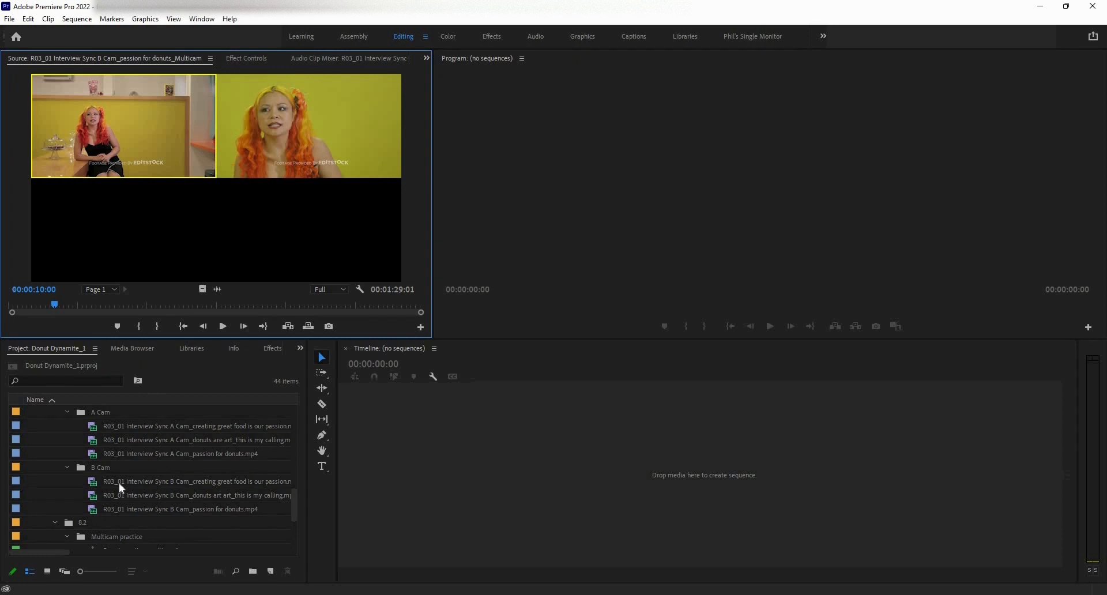
{"action": "left_click", "coordinate": [137, 428]}
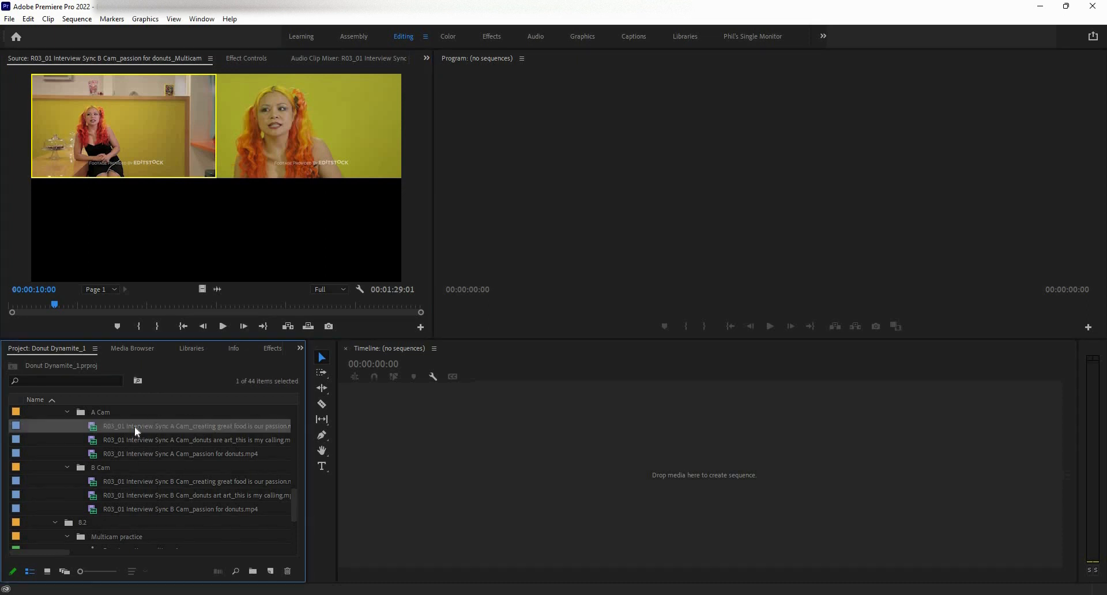
{"action": "left_click", "coordinate": [129, 483], "text": "ctrl"}
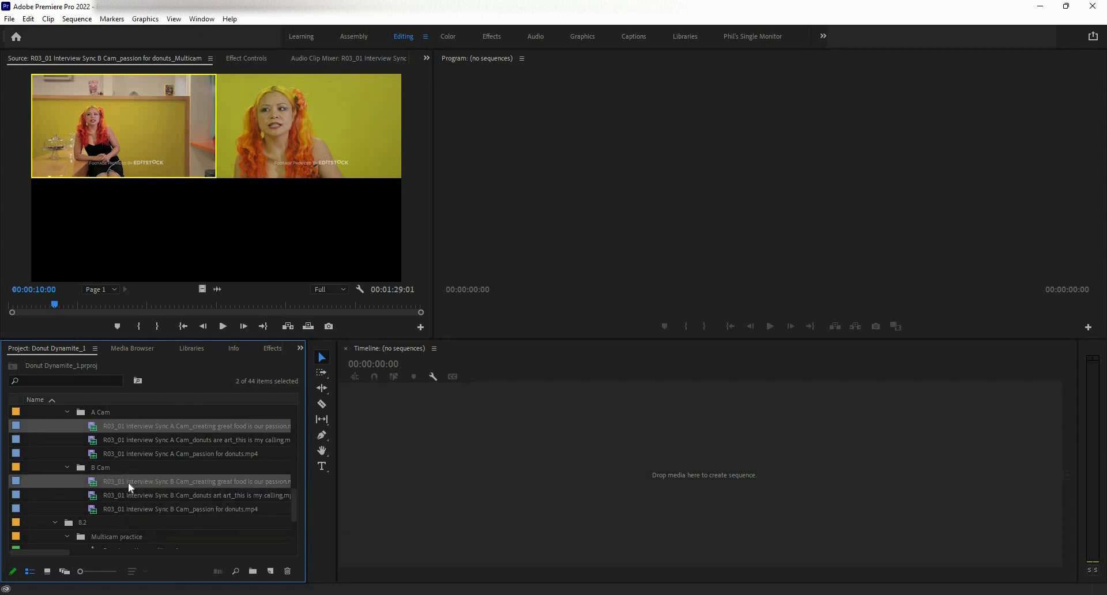
{"action": "right_click", "coordinate": [129, 482]}
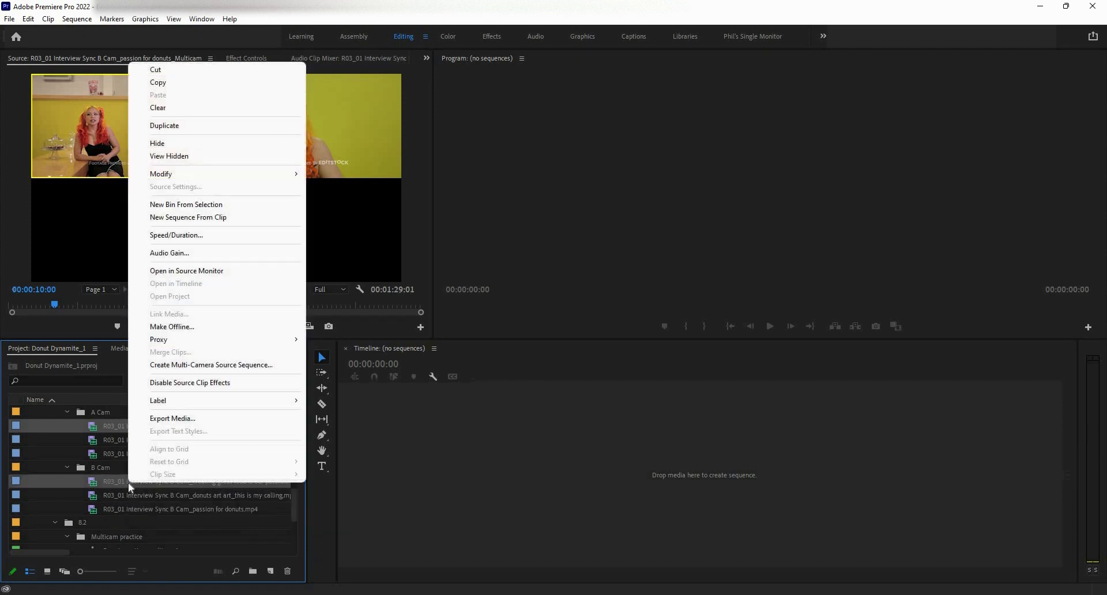
{"action": "left_click", "coordinate": [200, 366]}
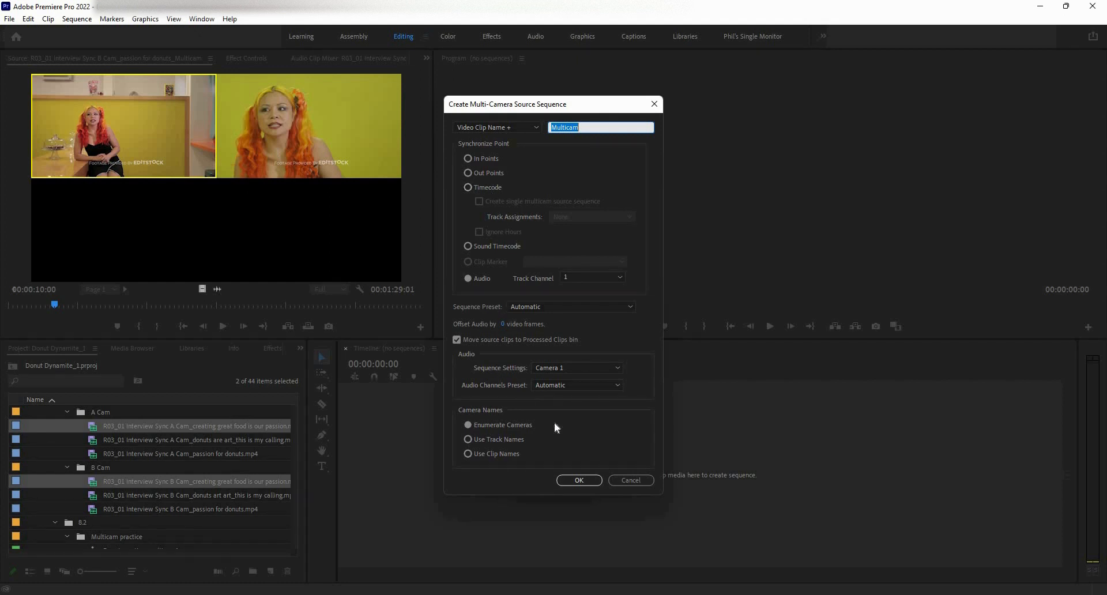
{"action": "left_click", "coordinate": [631, 480]}
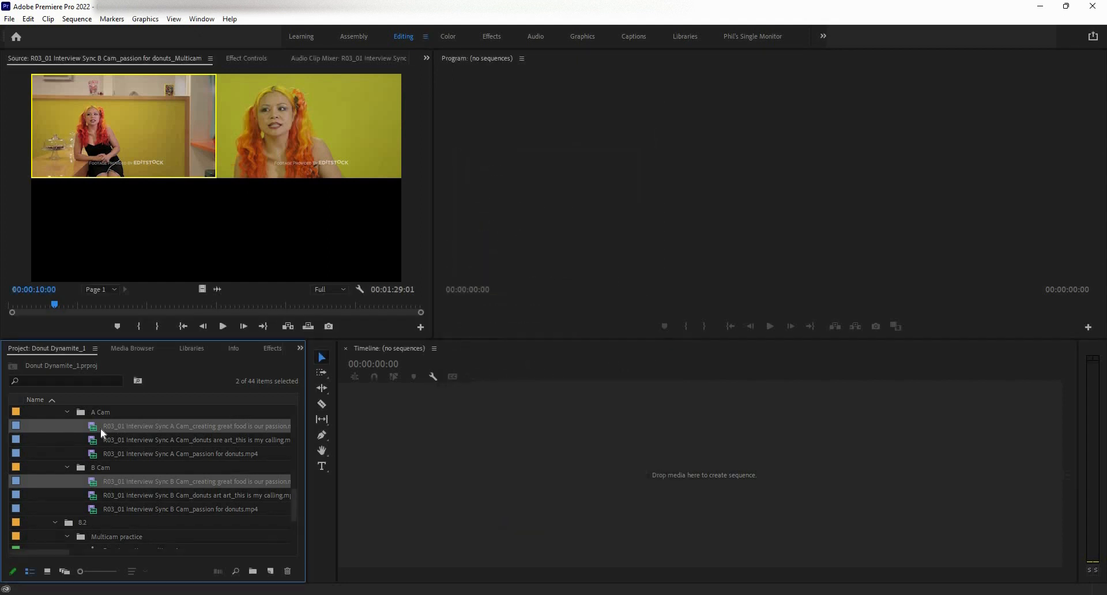
Play the opening seconds of the A Cam "creating great food is our passion" clip in the source monitor.
{"action": "left_click", "coordinate": [100, 428]}
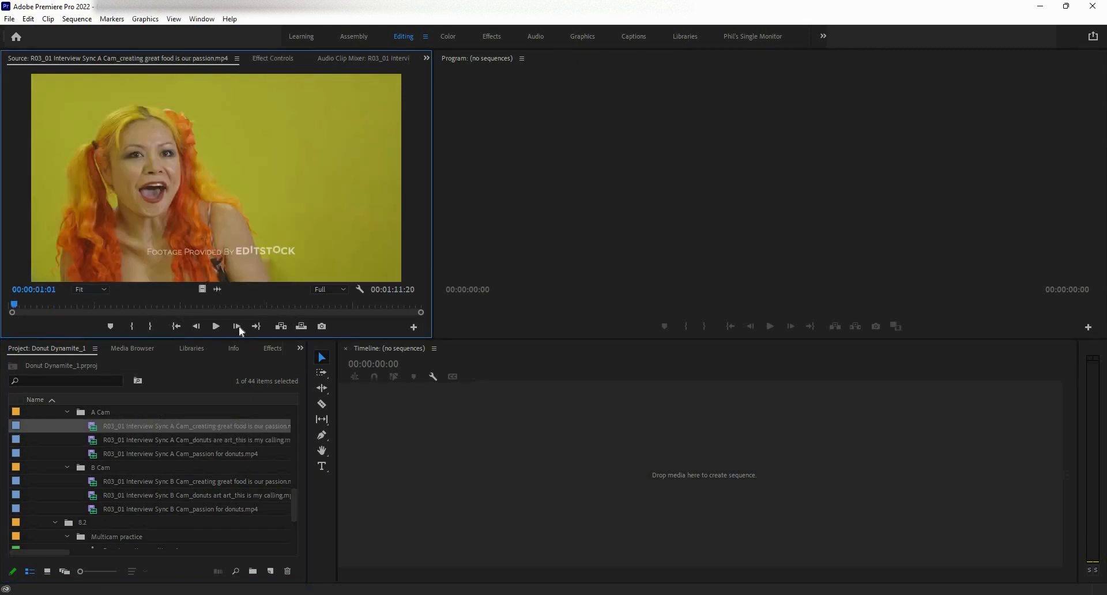
{"action": "left_click", "coordinate": [217, 326]}
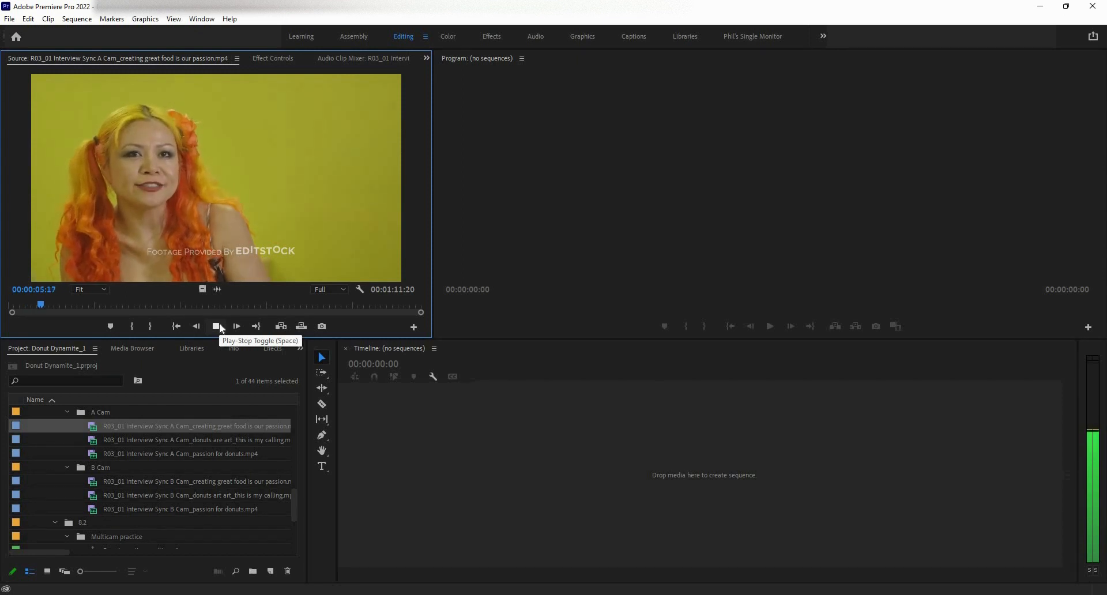
{"action": "left_click", "coordinate": [221, 328]}
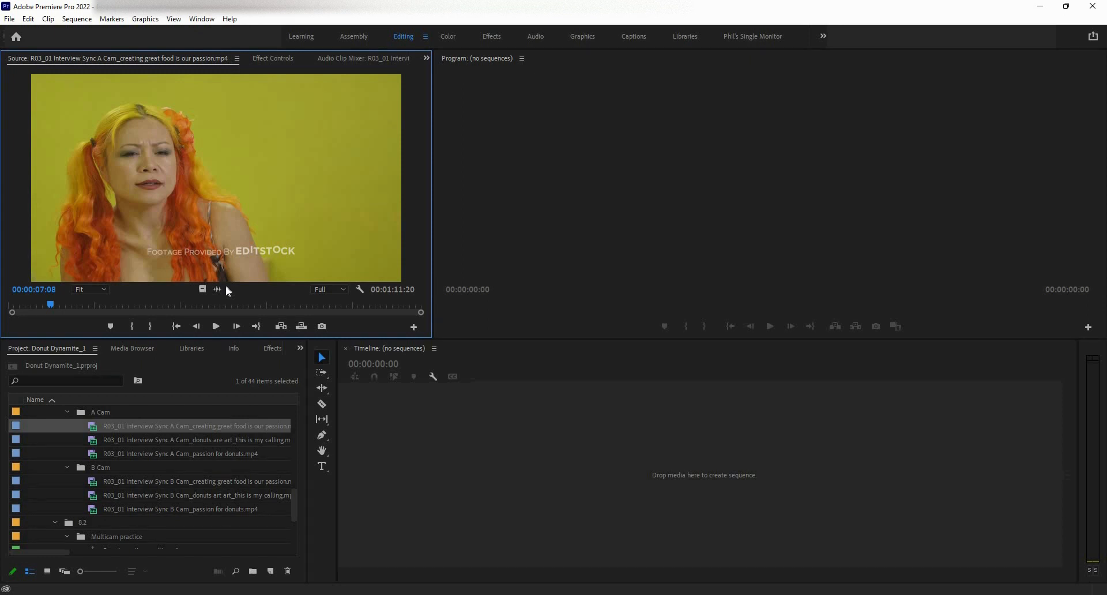
Start a multi-camera source sequence from the A Cam and B Cam "creating great food is our passion" clips, synchronized by Audio.
{"action": "left_click", "coordinate": [115, 484], "text": "ctrl"}
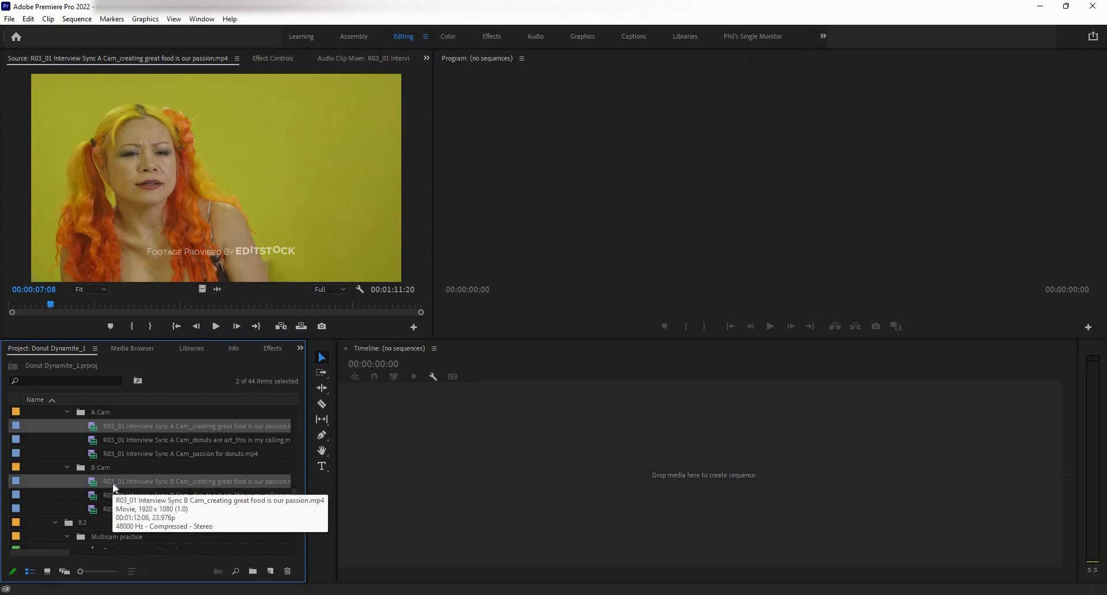
{"action": "right_click", "coordinate": [114, 485]}
{"action": "left_click", "coordinate": [182, 366]}
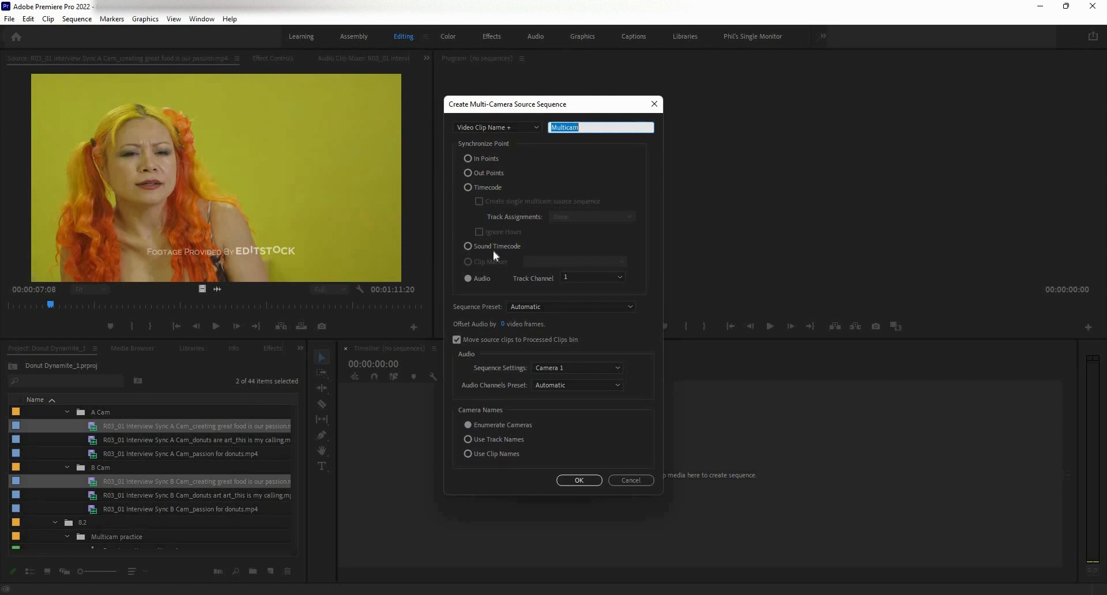
{"action": "left_click", "coordinate": [482, 279]}
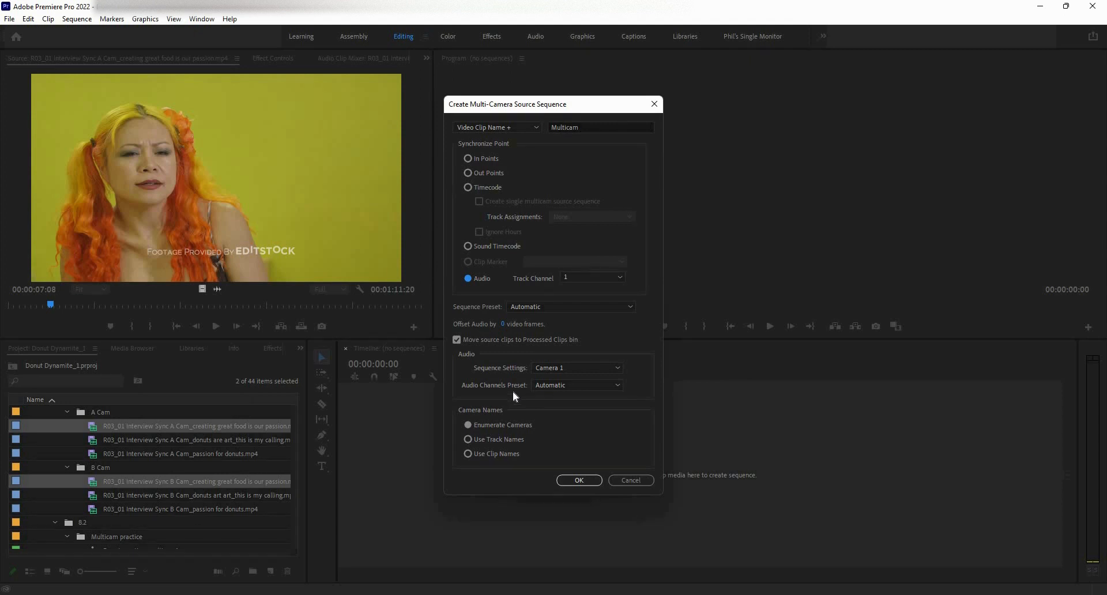
Set the audio sequence settings to Switch Audio, keep the Automatic audio channels preset, and create the multi-camera source sequence.
{"action": "left_click", "coordinate": [551, 367]}
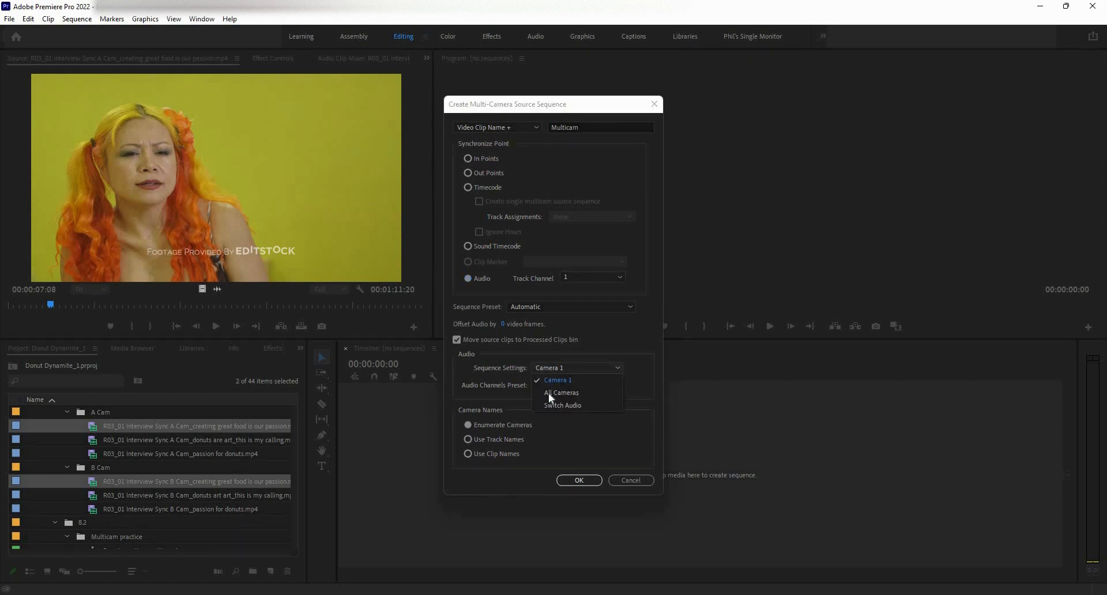
{"action": "left_click", "coordinate": [549, 404]}
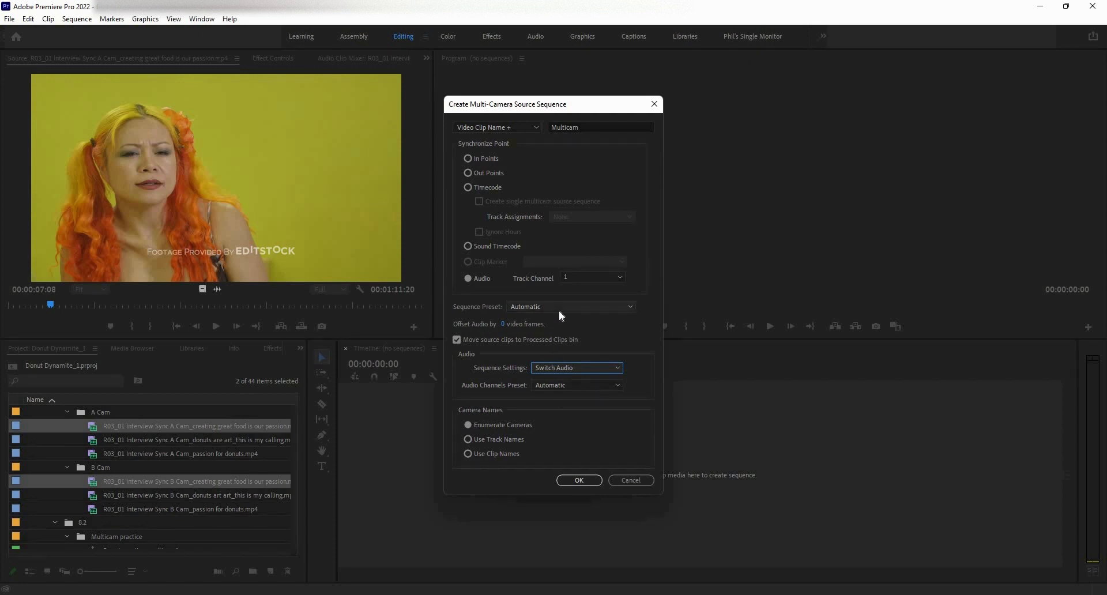
{"action": "left_click", "coordinate": [558, 310]}
{"action": "left_click", "coordinate": [552, 382]}
{"action": "left_click", "coordinate": [553, 368]}
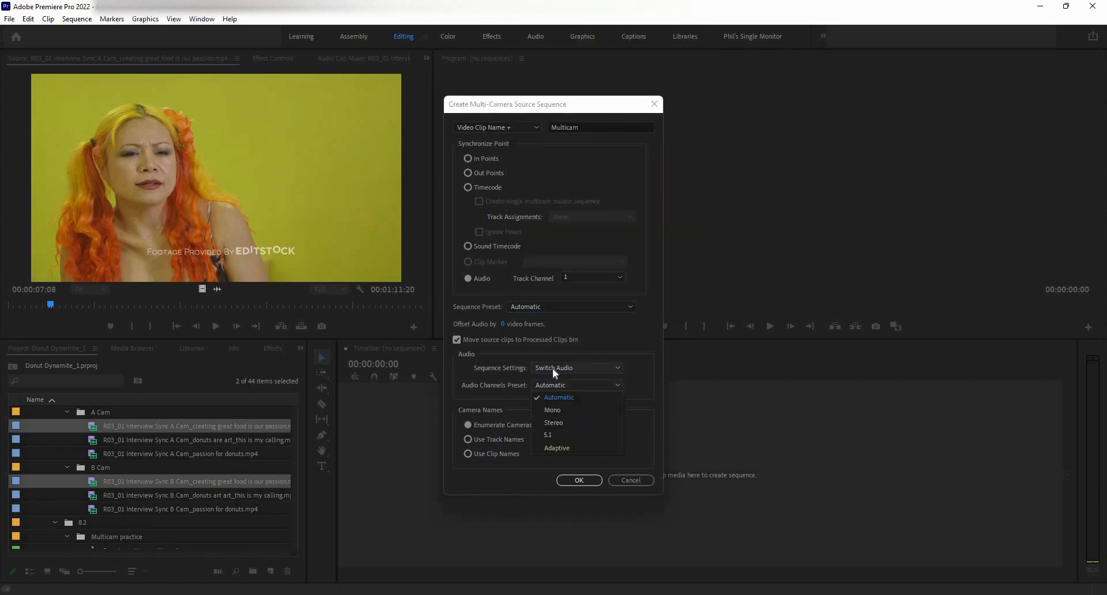
{"action": "left_click", "coordinate": [553, 371]}
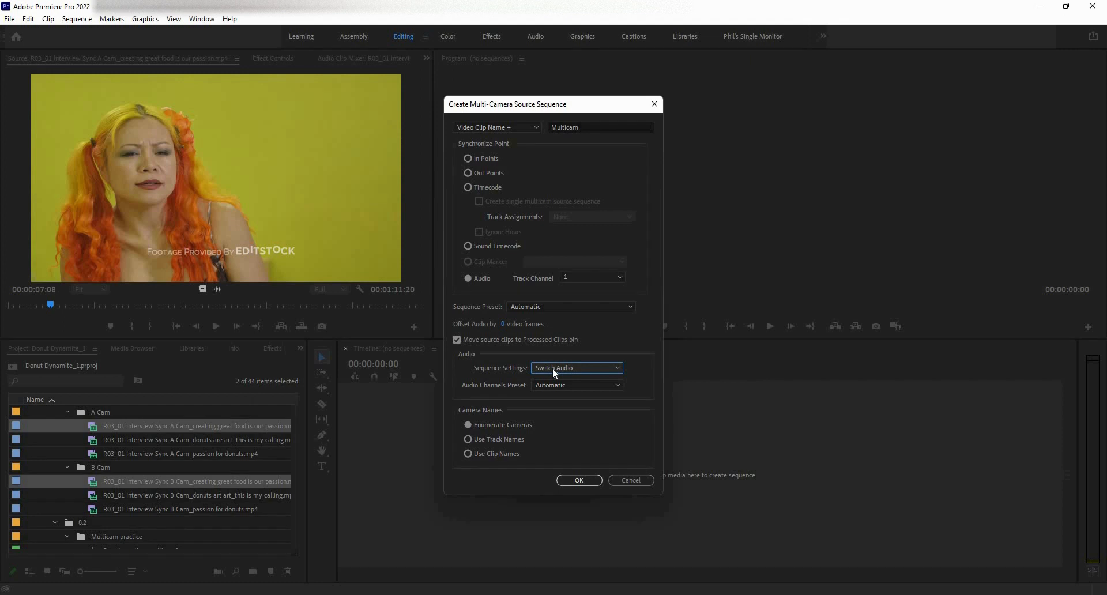
{"action": "left_click", "coordinate": [563, 484]}
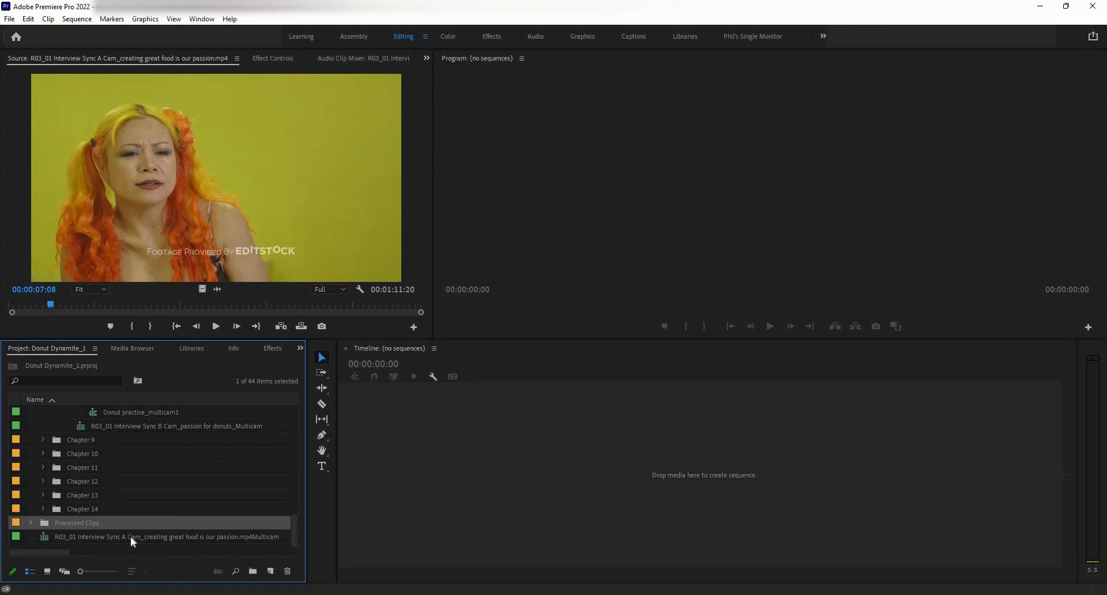
Open the new "creating great food is our passion" multicam source in the source monitor.
{"action": "left_click", "coordinate": [114, 543]}
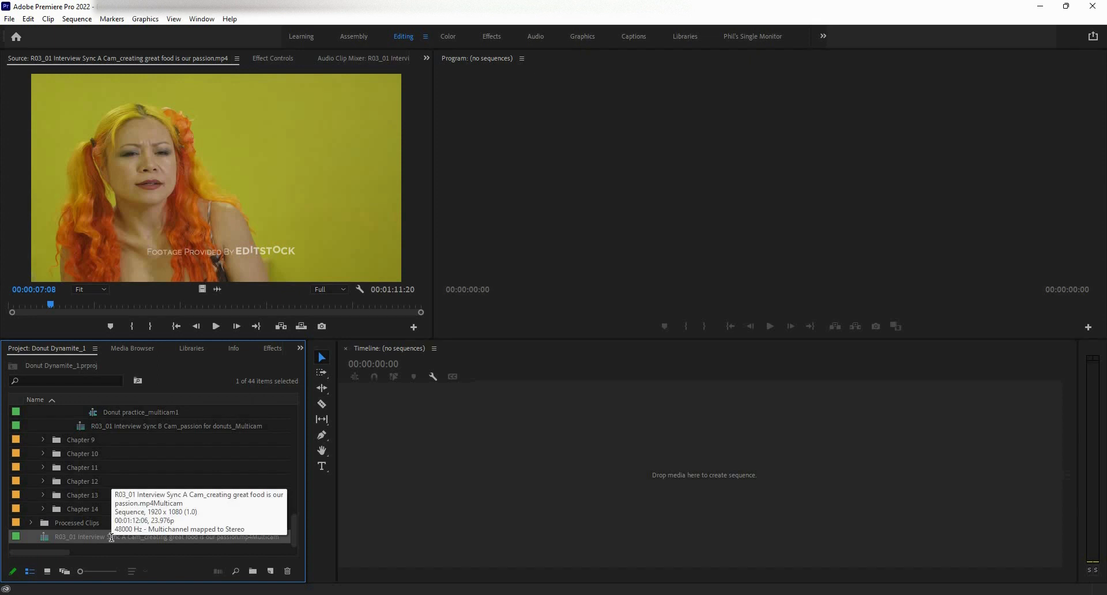
{"action": "left_click", "coordinate": [114, 543]}
{"action": "double_click", "coordinate": [43, 541]}
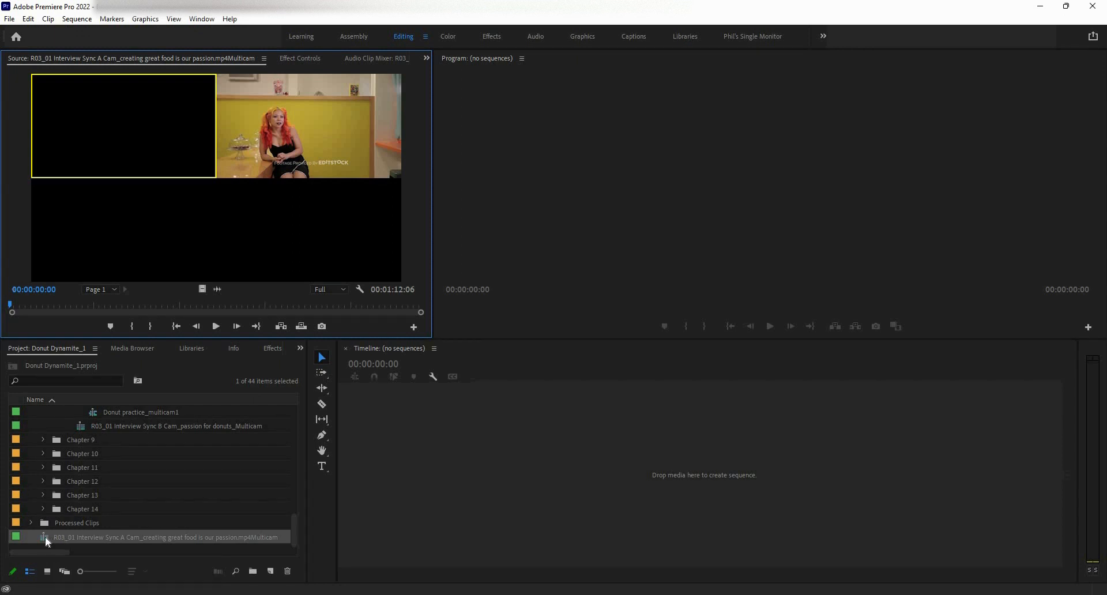
Create a timeline sequence from the new multicam source and preview it by playing and scrubbing.
{"action": "left_click_drag", "start_coordinate": [47, 541], "coordinate": [404, 480]}
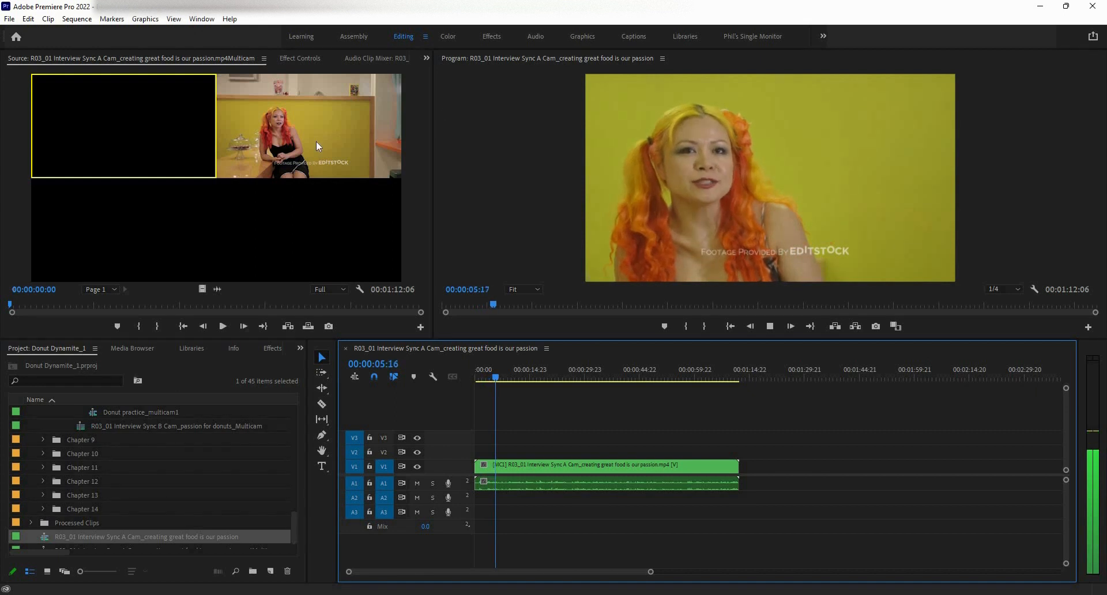
{"action": "left_click", "coordinate": [771, 327]}
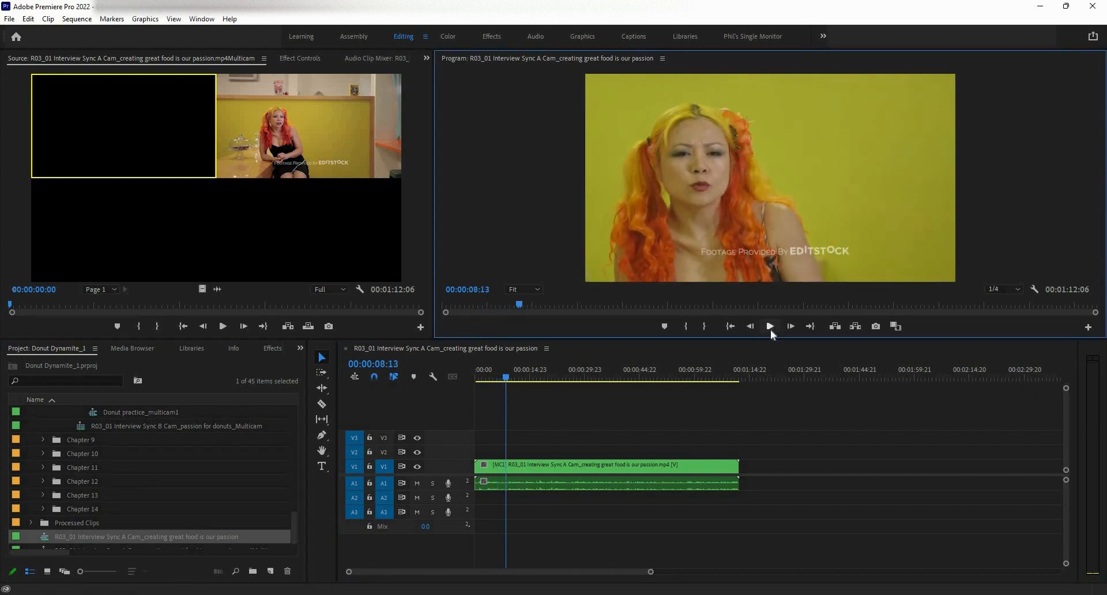
{"action": "double_click", "coordinate": [609, 470]}
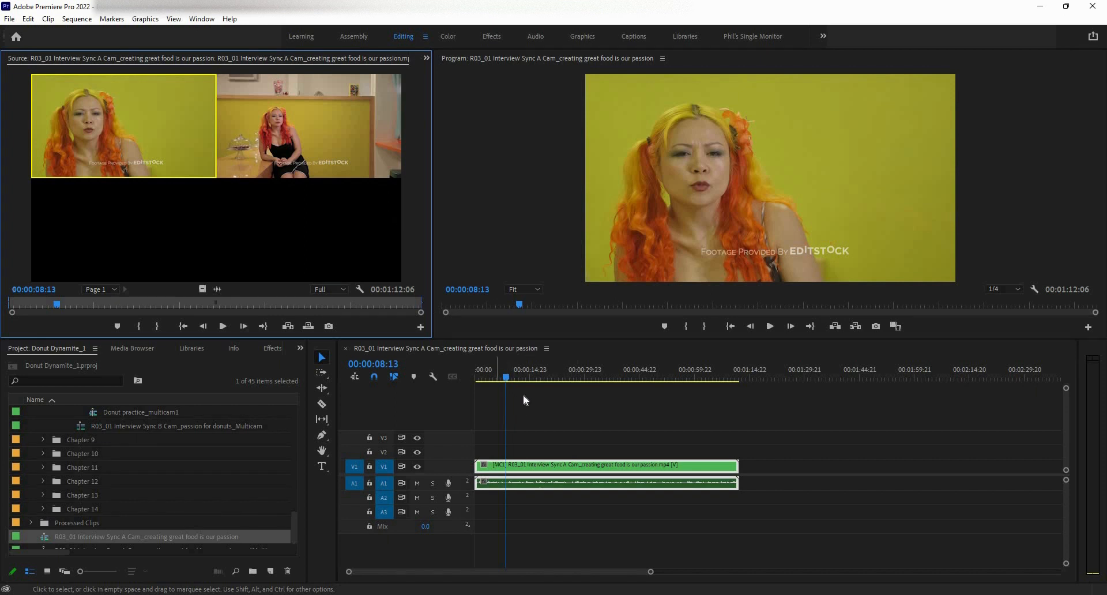
{"action": "left_click", "coordinate": [496, 378]}
{"action": "left_click_drag", "start_coordinate": [616, 383], "coordinate": [539, 393]}
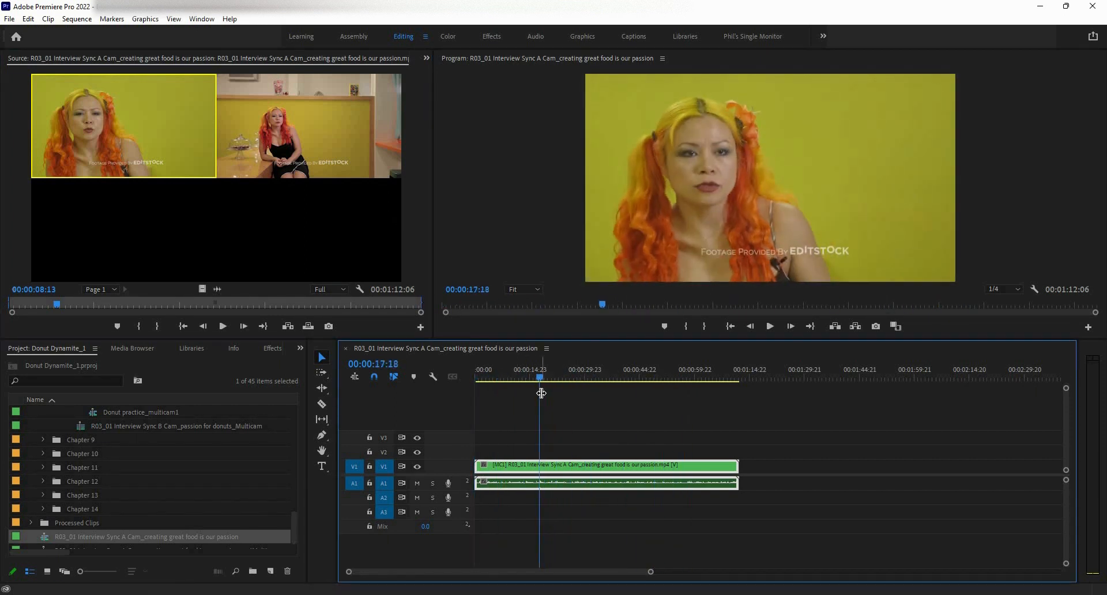
Close the new "creating great food is our passion" timeline sequence and delete it from the project.
{"action": "left_click", "coordinate": [347, 349]}
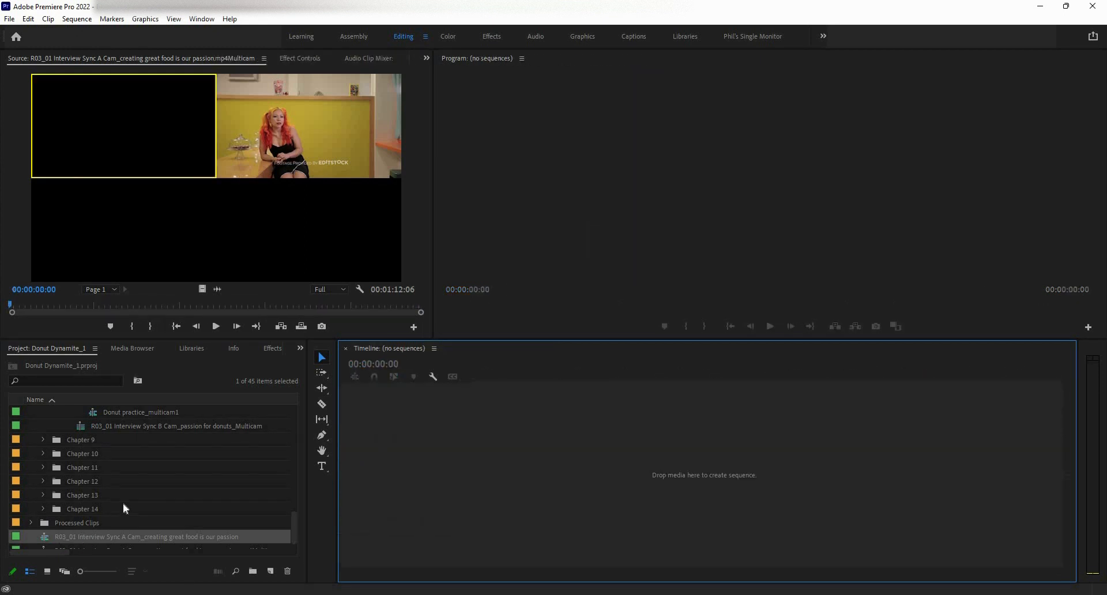
{"action": "scroll", "coordinate": [133, 538], "scroll_direction": "down", "scroll_amount": 1}
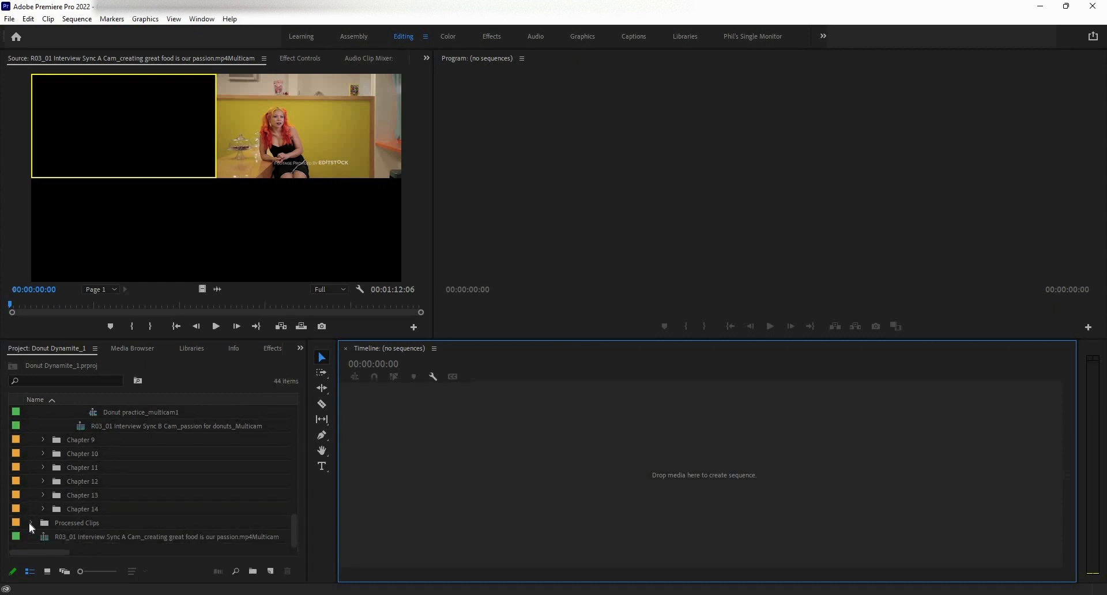
Expand the Processed Clips bin to examine the source clips stored in it.
{"action": "left_click", "coordinate": [30, 510]}
{"action": "scroll", "coordinate": [44, 515], "scroll_direction": "down", "scroll_amount": 2}
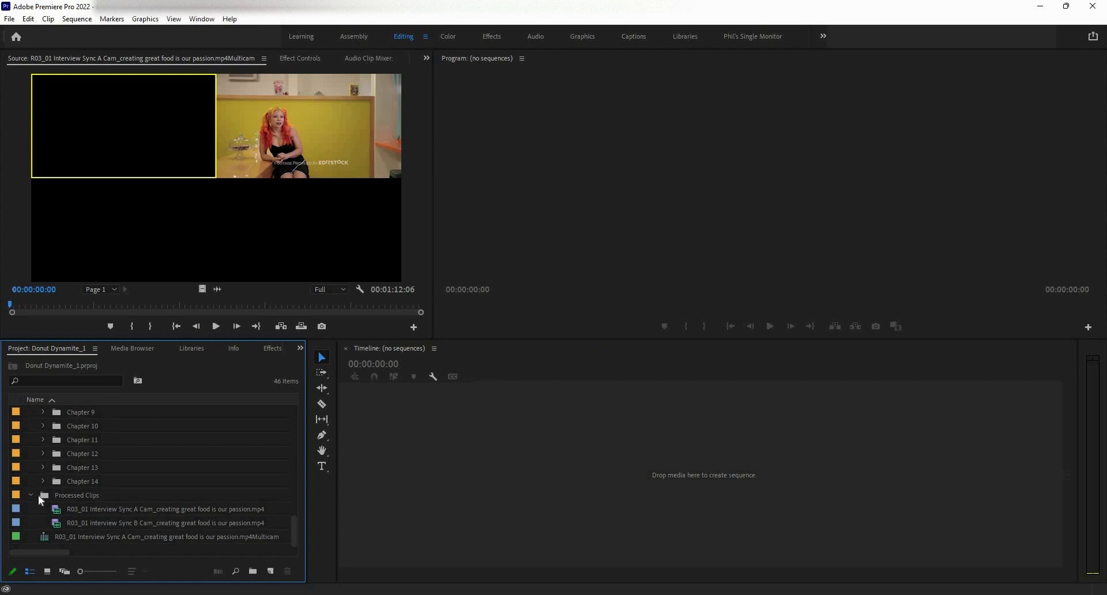
{"action": "left_click", "coordinate": [39, 501]}
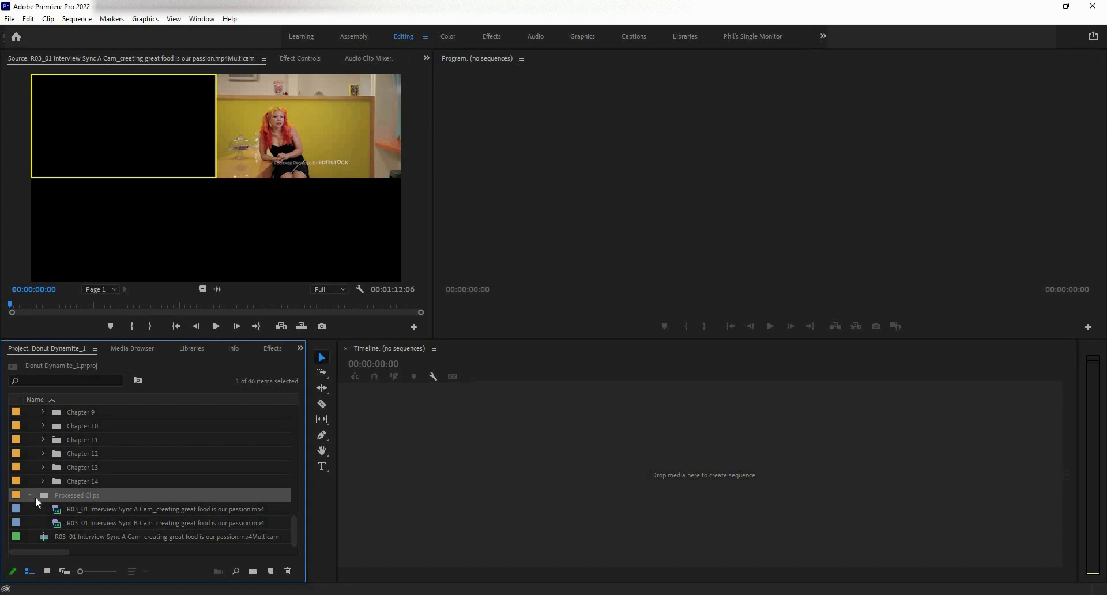
Play about the first 10 seconds of the "creating great food is our passion" multicam source and create a new sequence from it.
{"action": "left_click", "coordinate": [62, 537]}
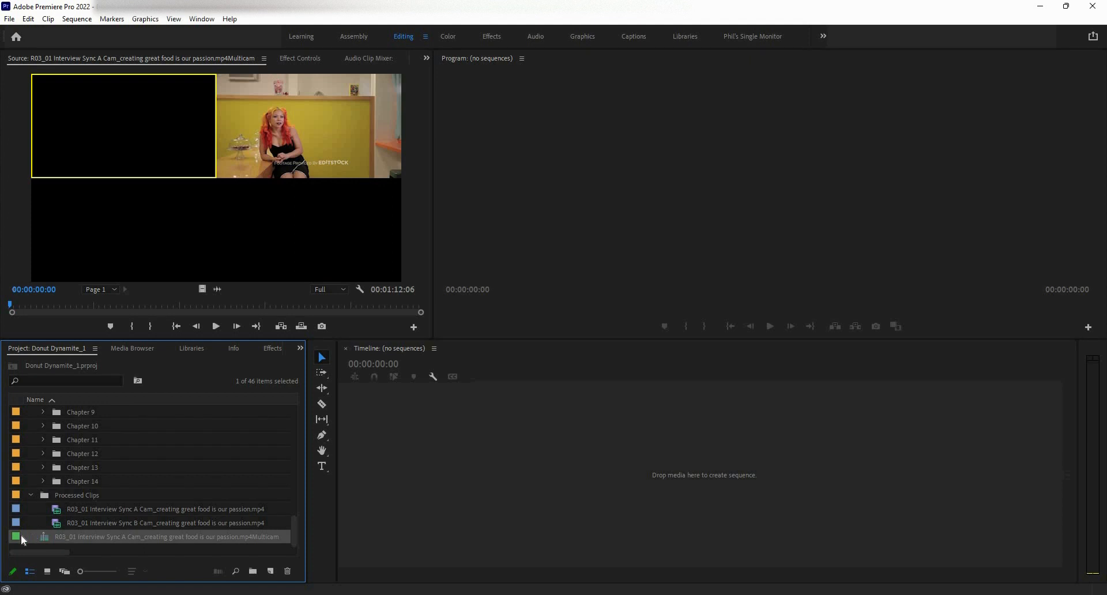
{"action": "left_click", "coordinate": [217, 327]}
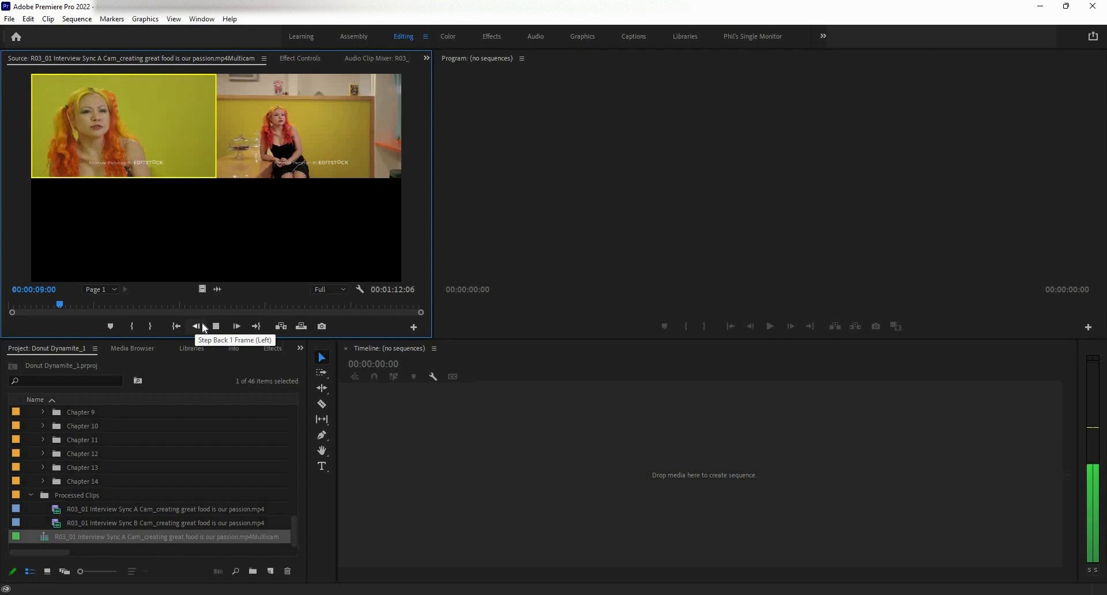
{"action": "left_click", "coordinate": [217, 326]}
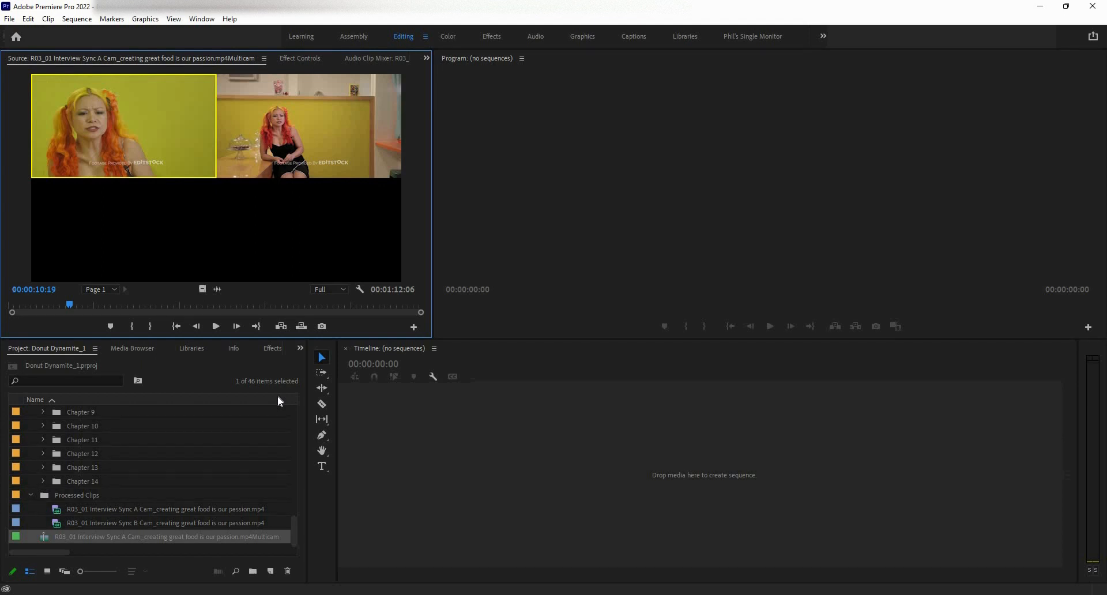
{"action": "right_click", "coordinate": [126, 543]}
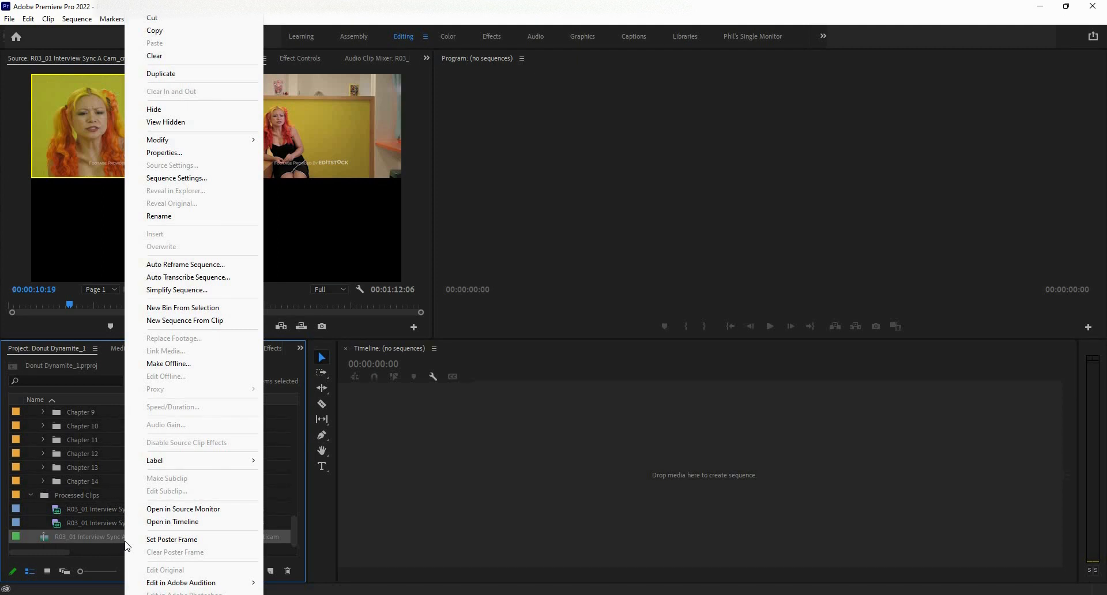
{"action": "left_click", "coordinate": [213, 320]}
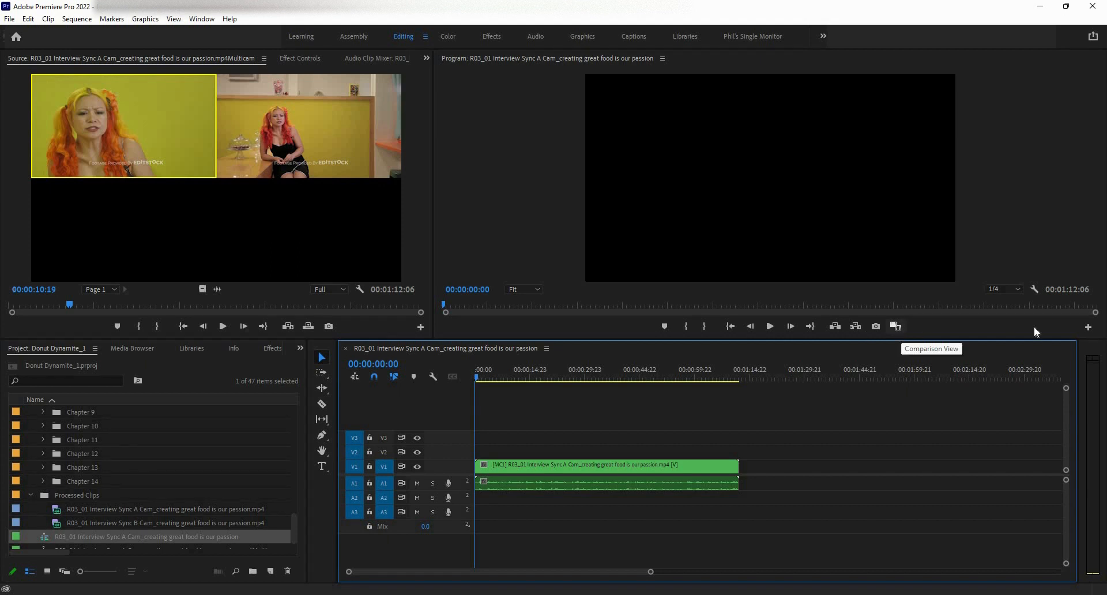
Try to add the Toggle Multi-Camera View button to the program monitor's controls, and turn on Comparison View.
{"action": "left_click", "coordinate": [1088, 328]}
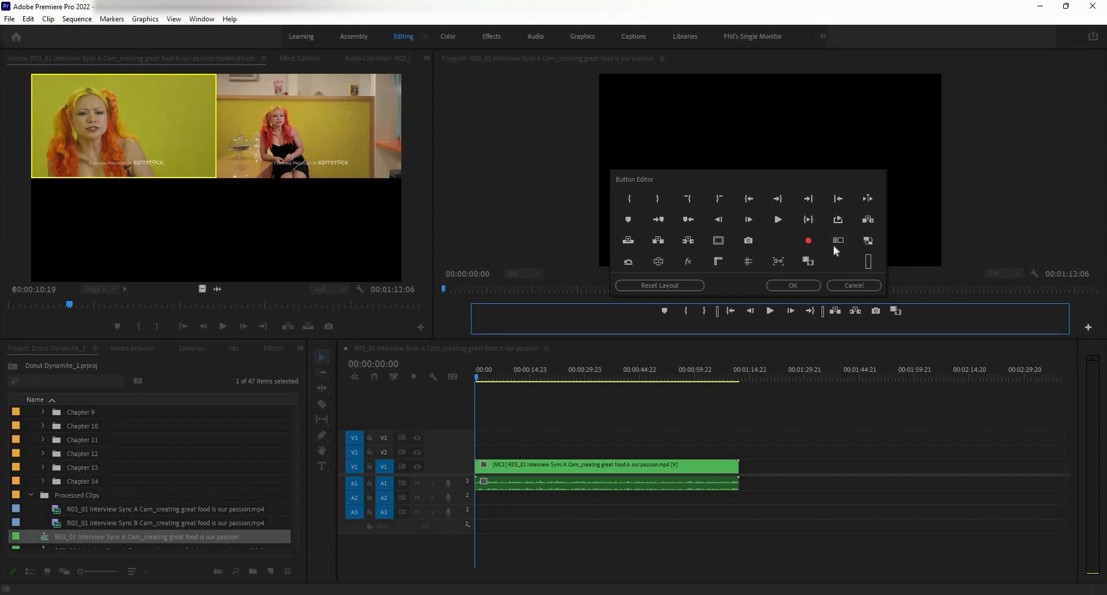
{"action": "left_click_drag", "start_coordinate": [838, 241], "coordinate": [897, 323]}
{"action": "key", "text": "Return"}
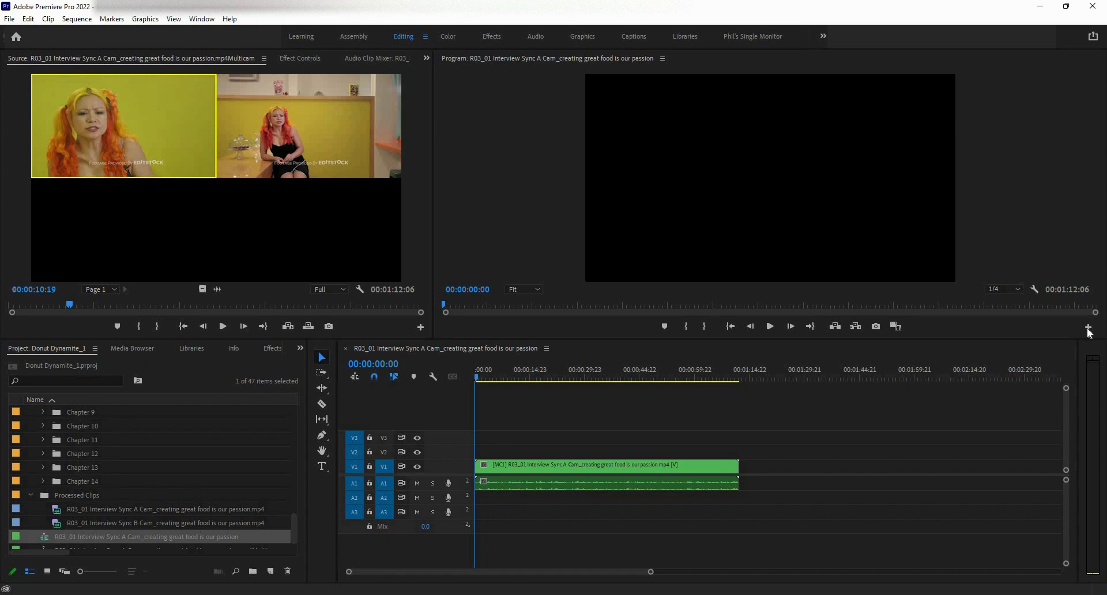
{"action": "left_click", "coordinate": [842, 266]}
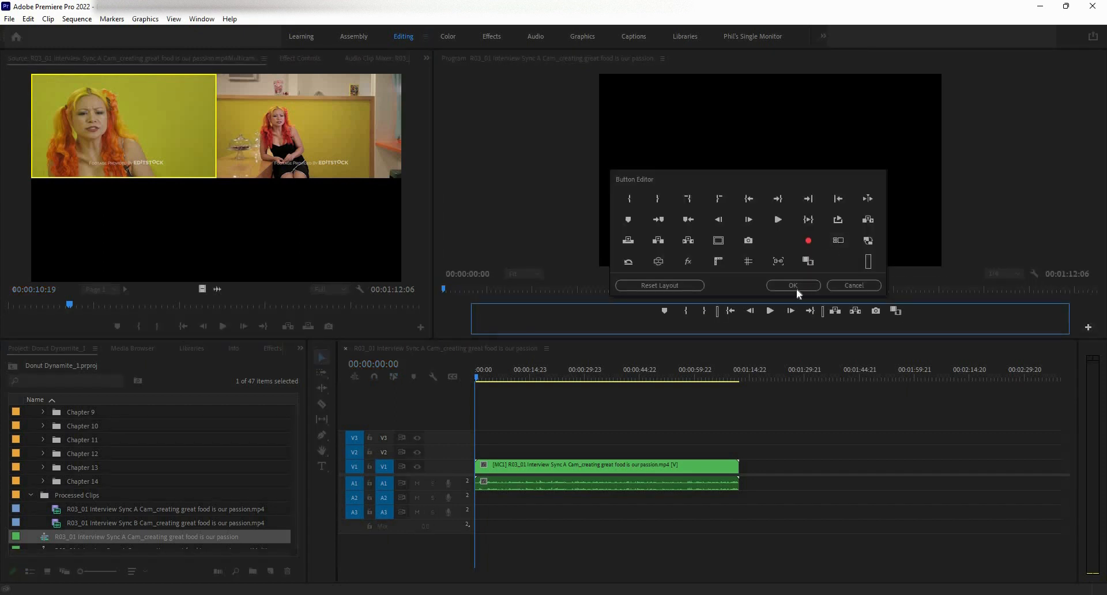
{"action": "left_click", "coordinate": [798, 290]}
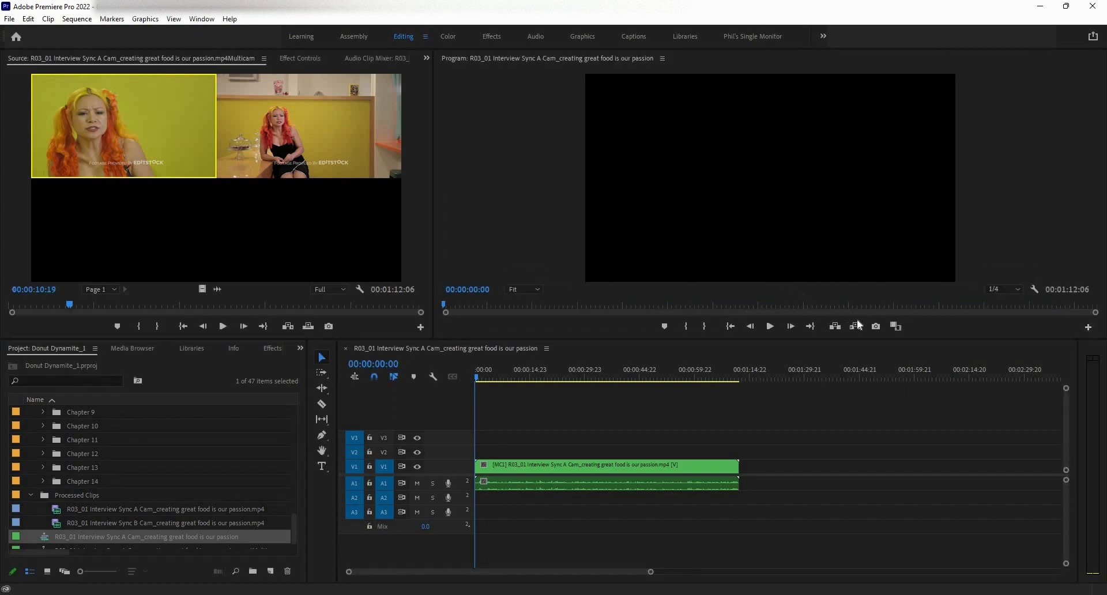
{"action": "left_click", "coordinate": [897, 328]}
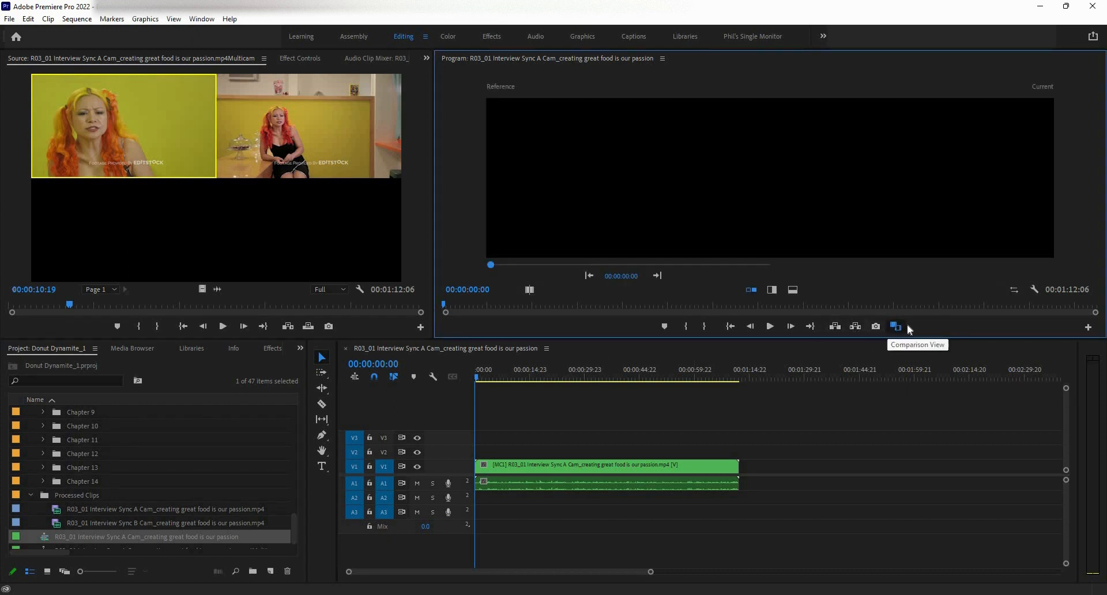
Add the Toggle Multi-Camera View button to the program monitor's controls and switch the monitor to multi-camera view.
{"action": "left_click", "coordinate": [1089, 328]}
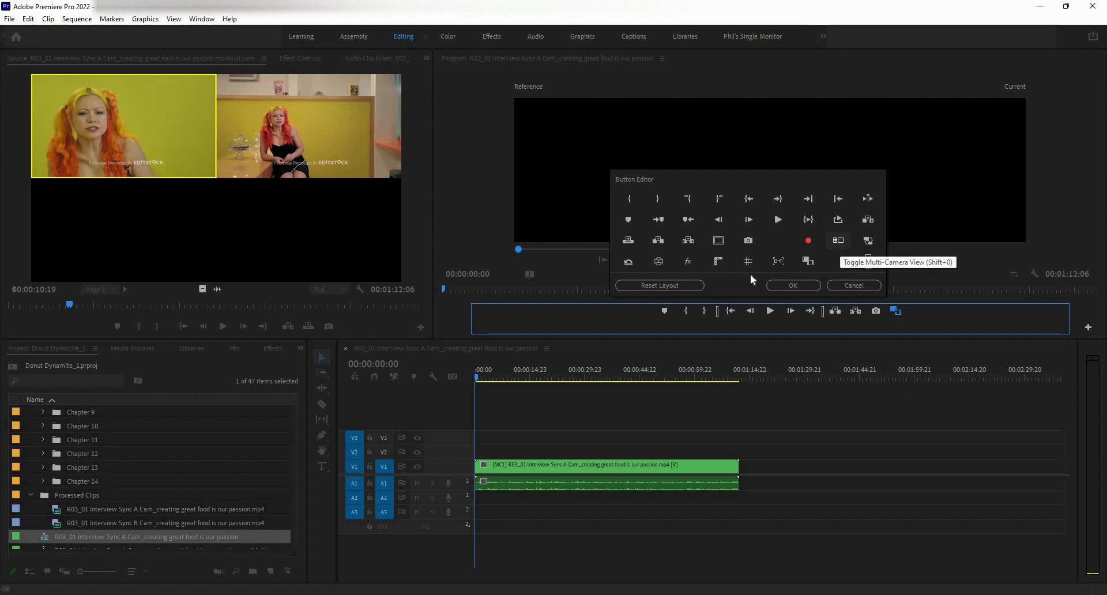
{"action": "left_click_drag", "start_coordinate": [842, 242], "coordinate": [920, 314]}
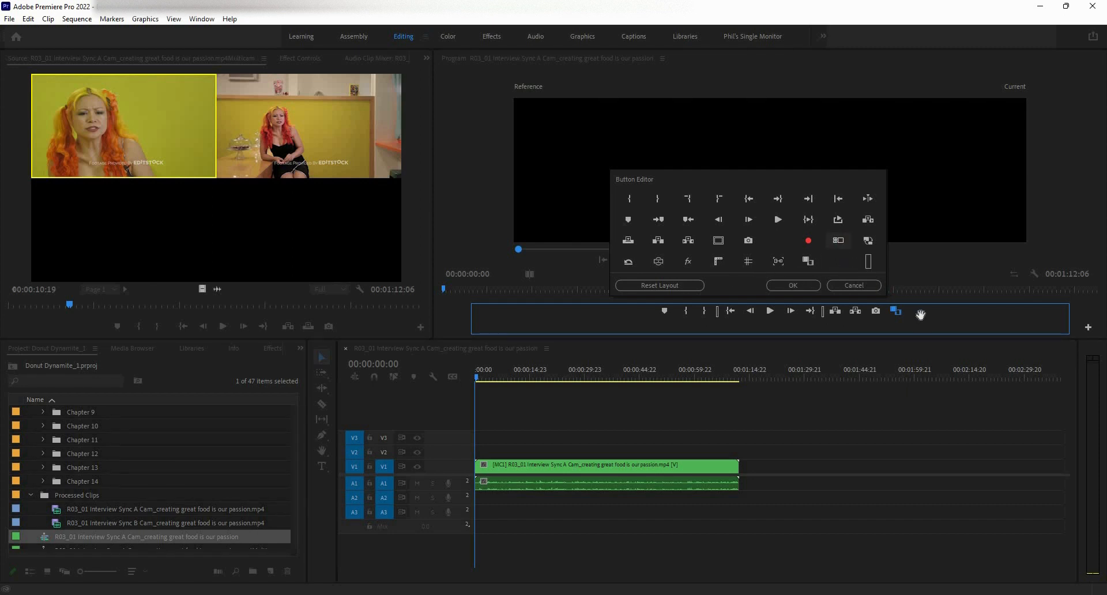
{"action": "left_click", "coordinate": [796, 286]}
{"action": "left_click", "coordinate": [917, 327]}
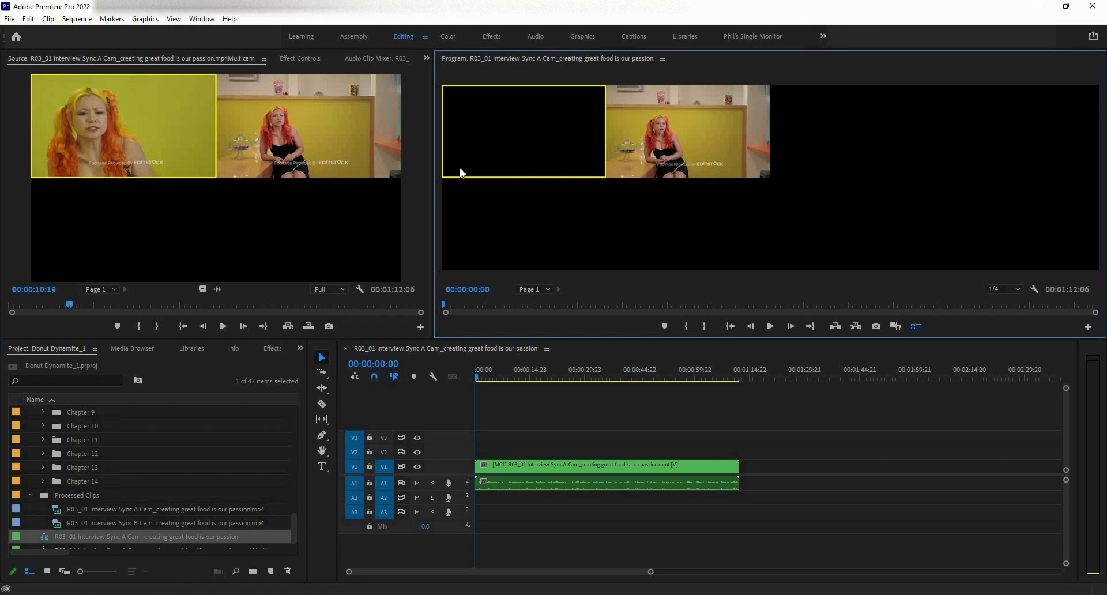
{"action": "left_click", "coordinate": [917, 327]}
Widen the program monitor and save the layout as a new workspace named "Multicam".
{"action": "left_click_drag", "start_coordinate": [434, 128], "coordinate": [326, 133]}
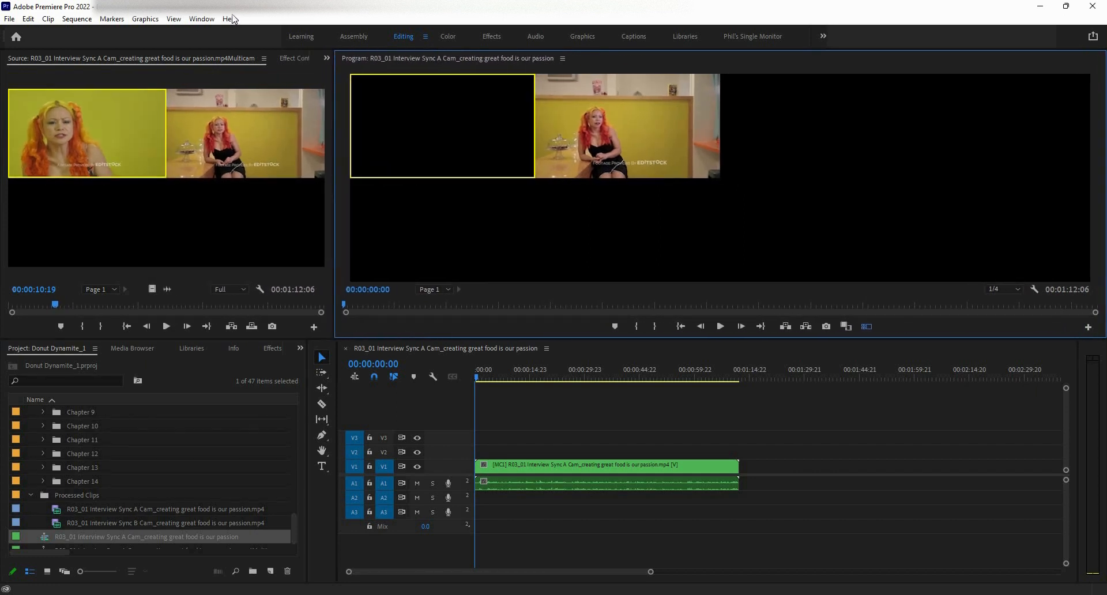
{"action": "left_click", "coordinate": [203, 19]}
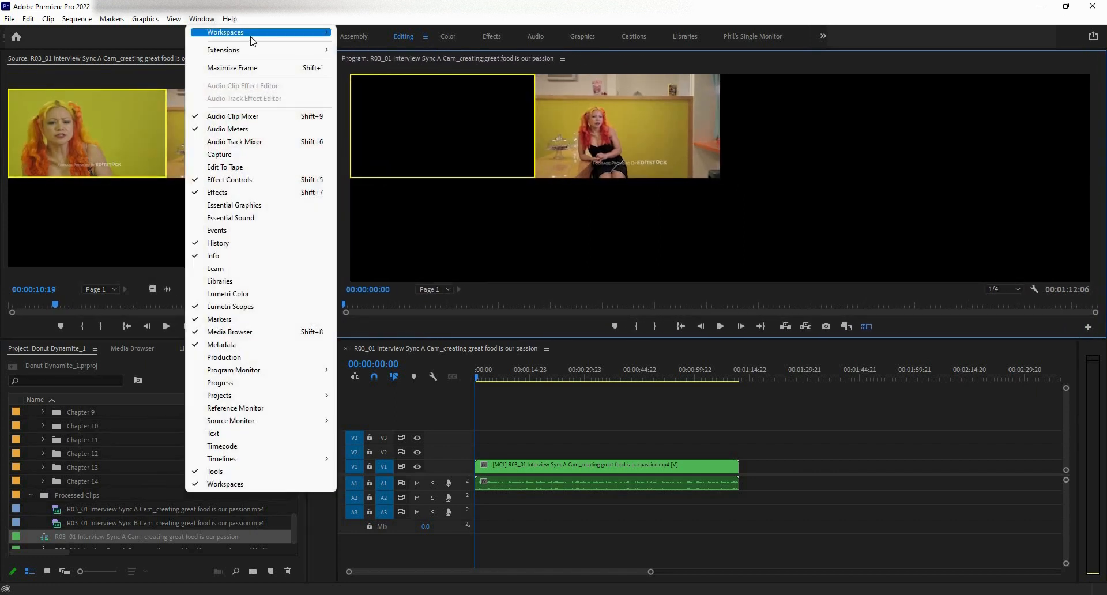
{"action": "mouse_move", "coordinate": [260, 32]}
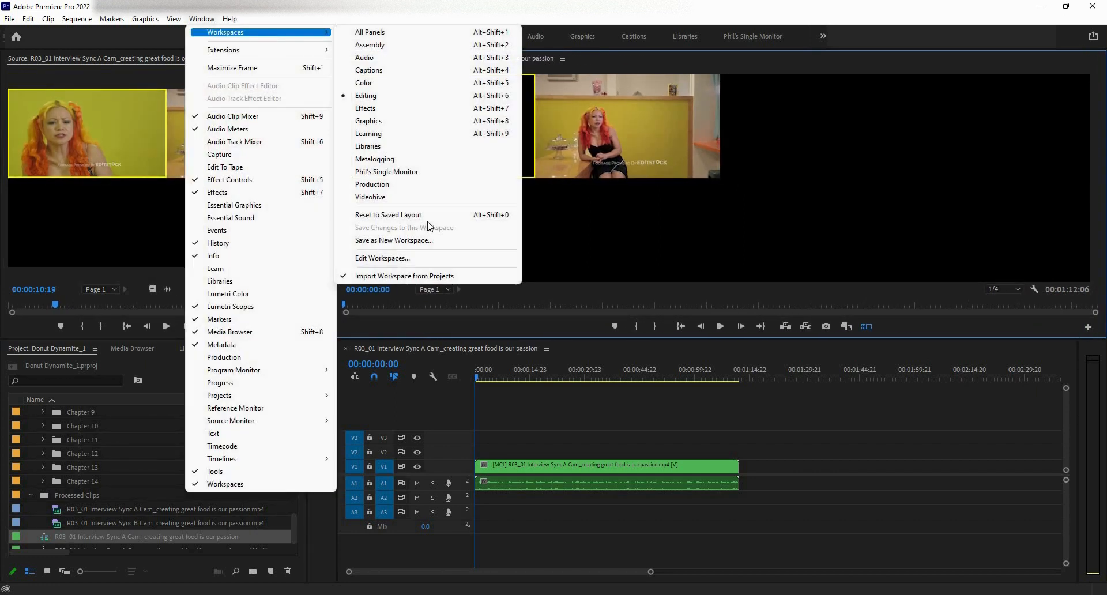
{"action": "left_click", "coordinate": [406, 243]}
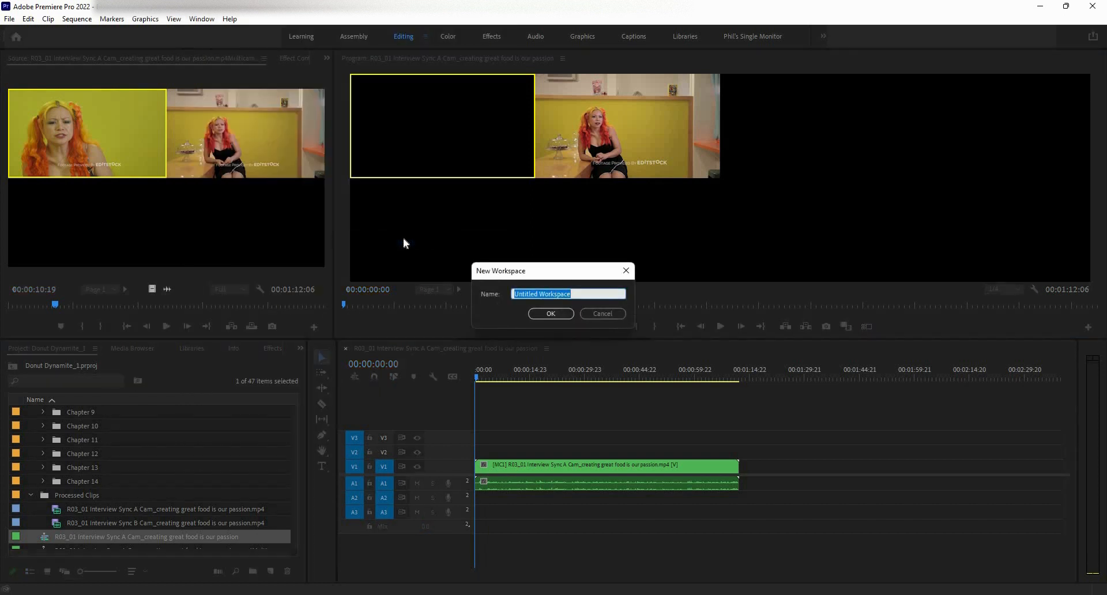
{"action": "type", "text": "Multicam"}
{"action": "key", "text": "Return"}
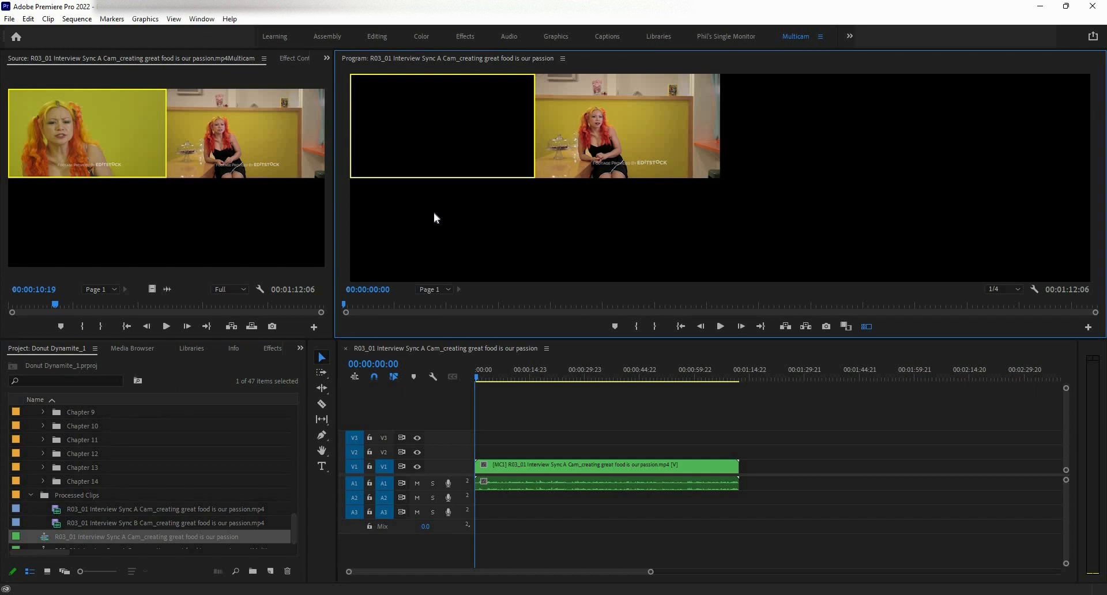
Play about the first 5 seconds of the sequence in the program monitor's multi-camera view.
{"action": "left_click", "coordinate": [717, 329]}
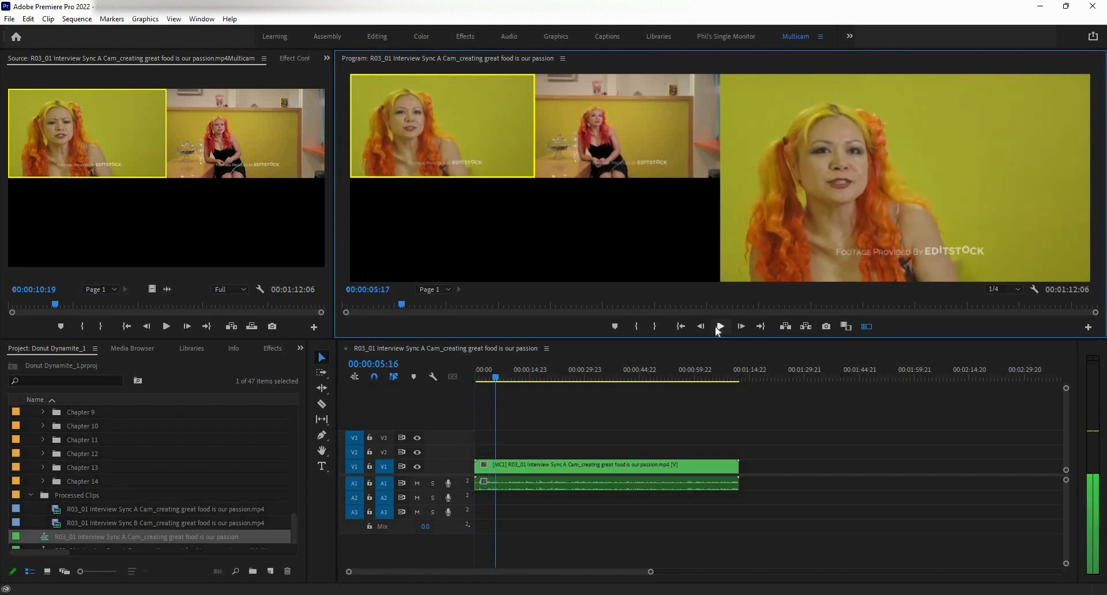
{"action": "left_click", "coordinate": [720, 327]}
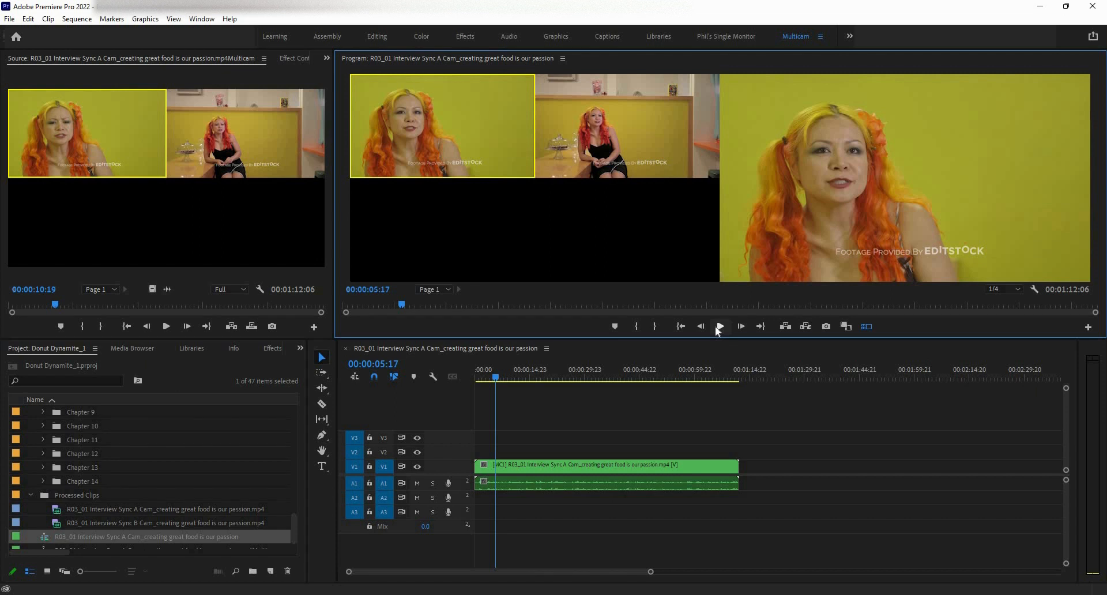
Play the sequence to about 25 seconds, cutting live to camera 2 at about 7 seconds, camera 1 at 14 and camera 2 at 20.
{"action": "left_click", "coordinate": [720, 326]}
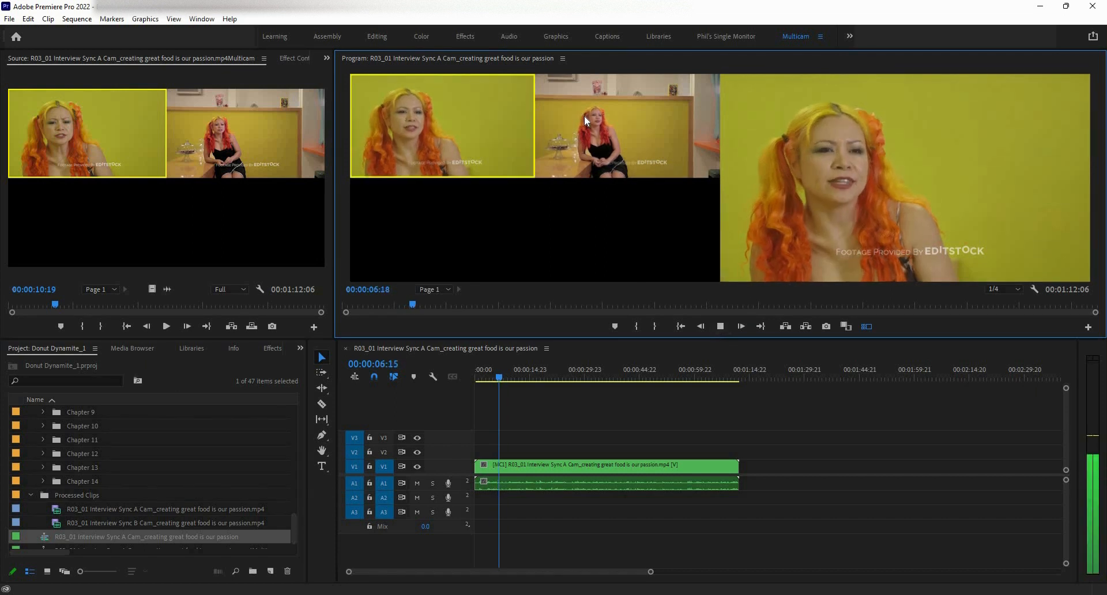
{"action": "left_click", "coordinate": [584, 117]}
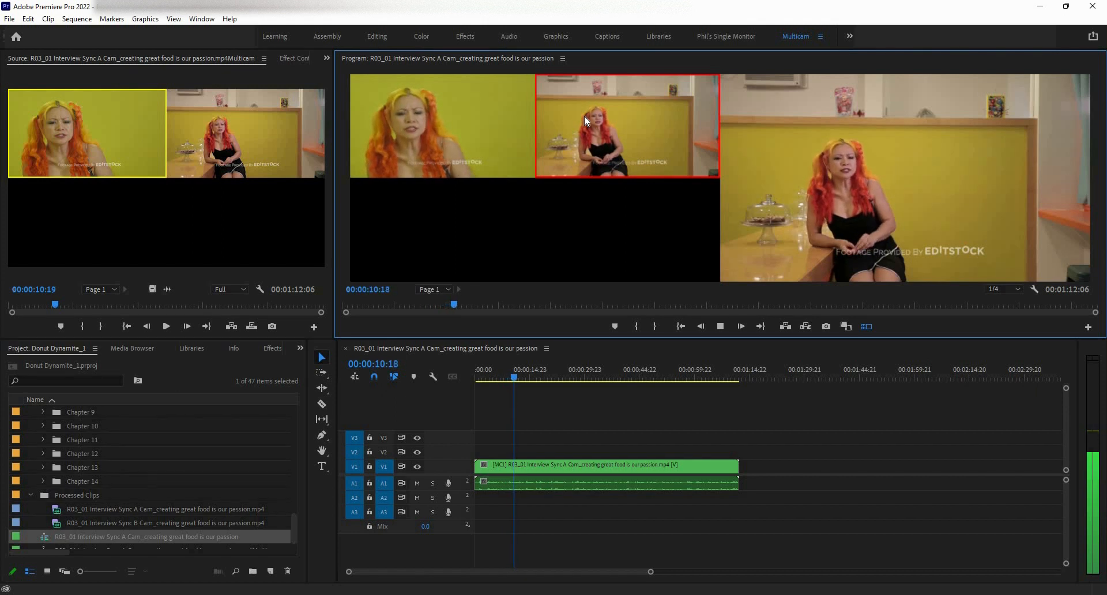
{"action": "left_click", "coordinate": [504, 131]}
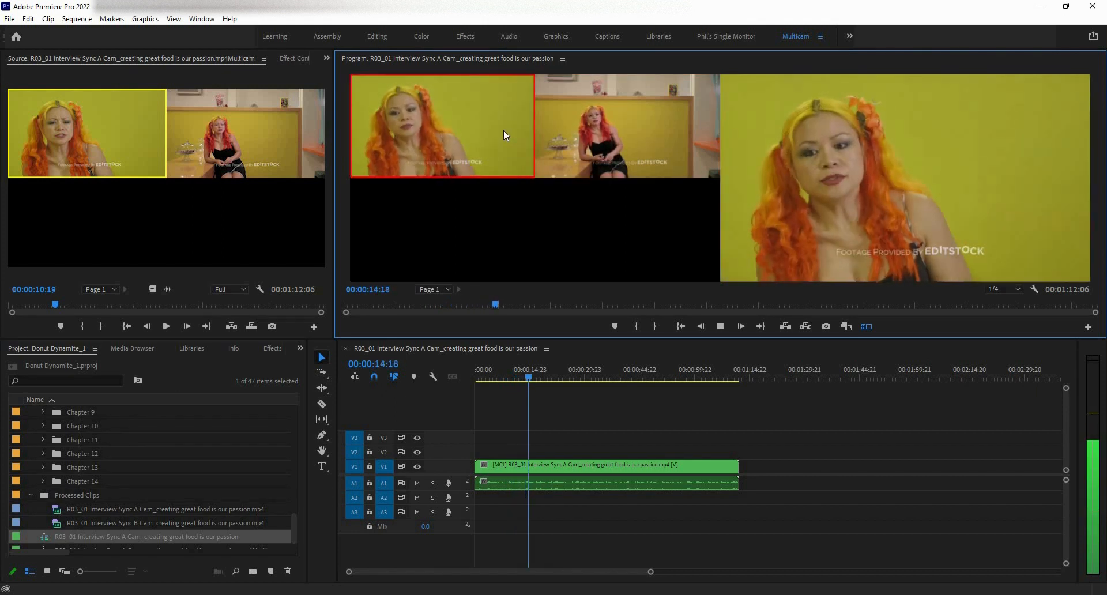
{"action": "left_click", "coordinate": [599, 144]}
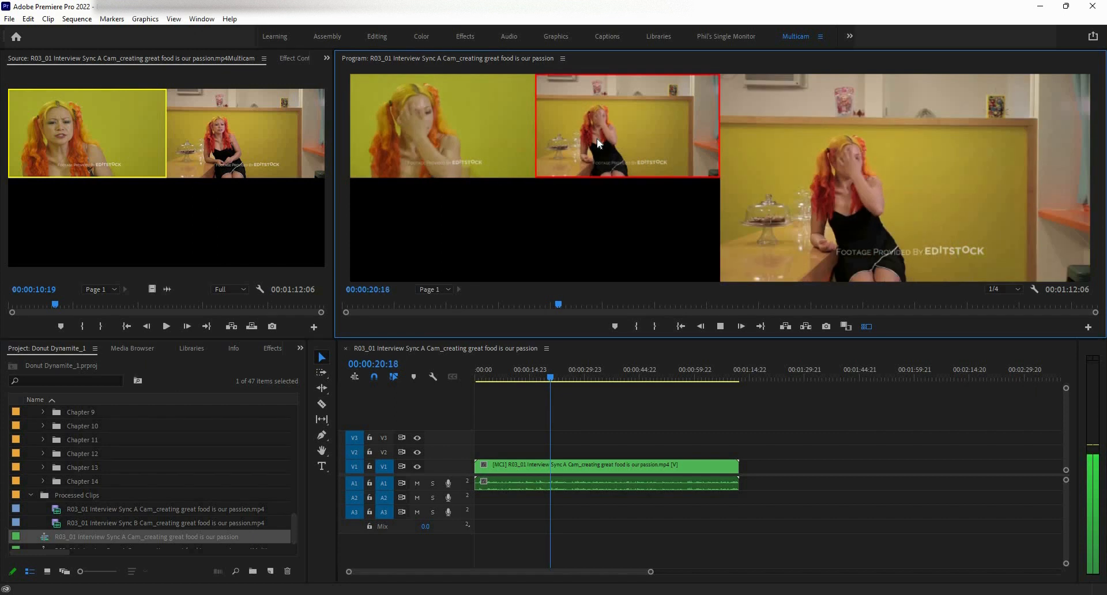
{"action": "left_click", "coordinate": [721, 327]}
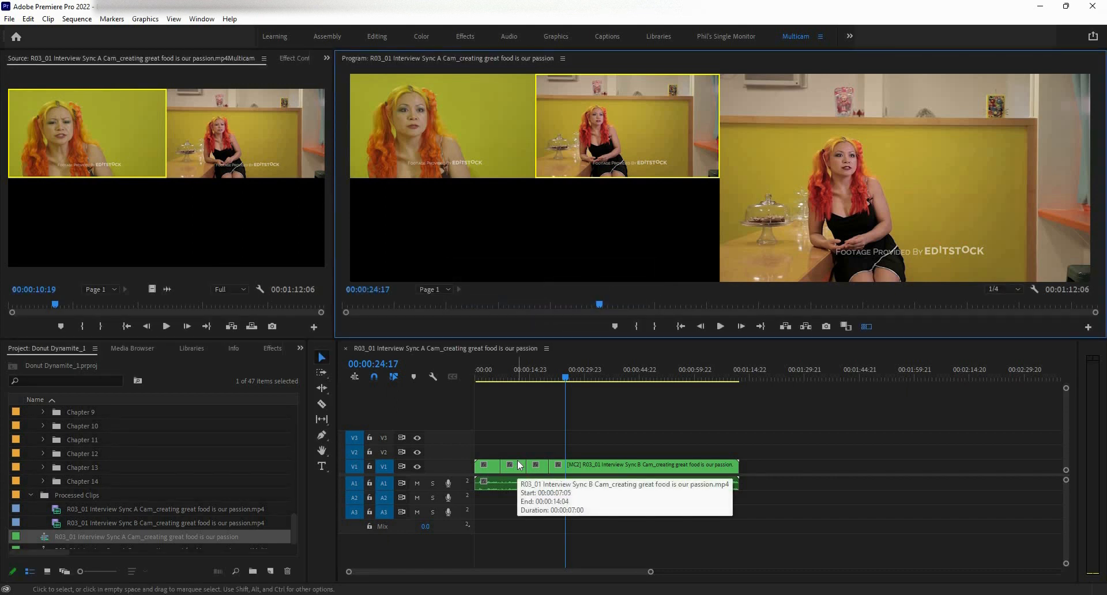
Examine the recorded camera cuts on the V1 track with the timeline enlarged, and restore the Multicam layout.
{"action": "scroll", "coordinate": [517, 461], "scroll_direction": "up", "scroll_amount": 3}
{"action": "scroll", "coordinate": [497, 443], "scroll_direction": "down", "scroll_amount": 6}
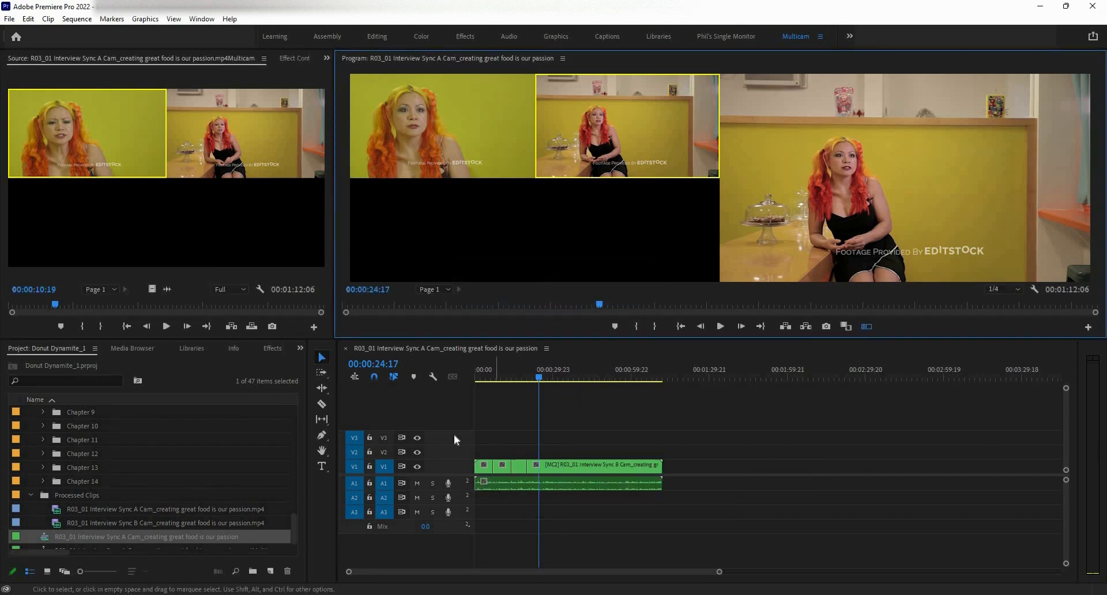
{"action": "key", "text": "grave"}
{"action": "scroll", "coordinate": [248, 477], "scroll_direction": "up", "scroll_amount": 2}
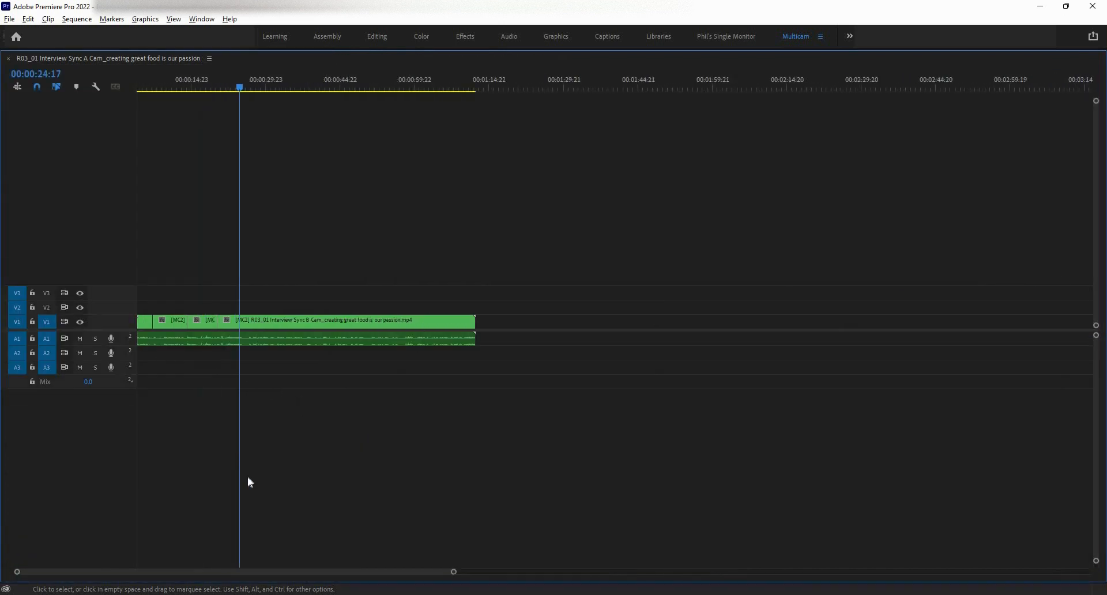
{"action": "scroll", "coordinate": [247, 477], "scroll_direction": "up", "scroll_amount": 2}
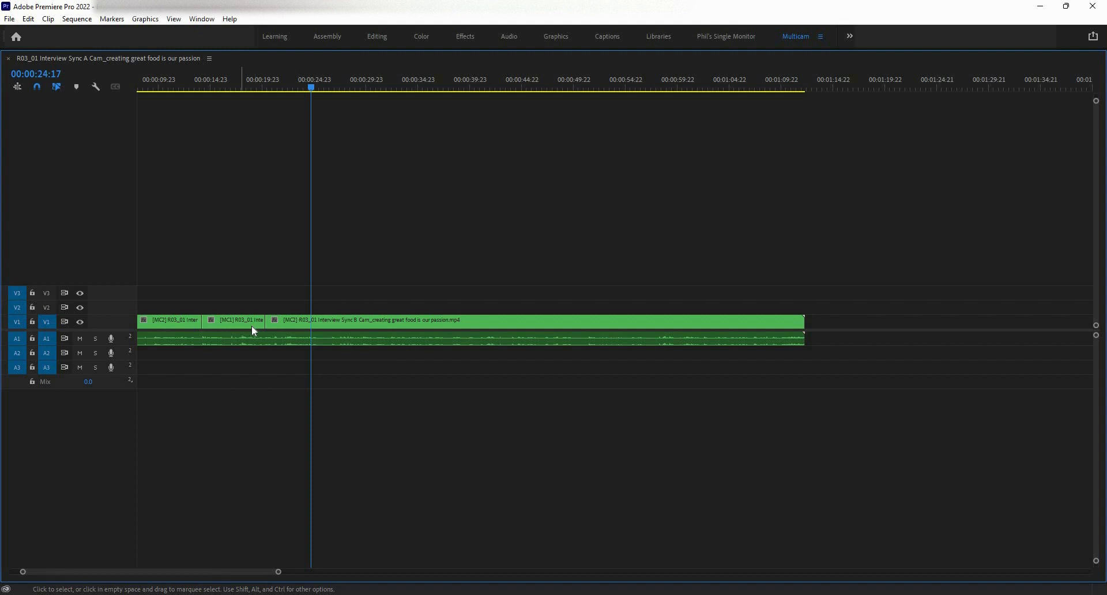
{"action": "key", "text": "grave"}
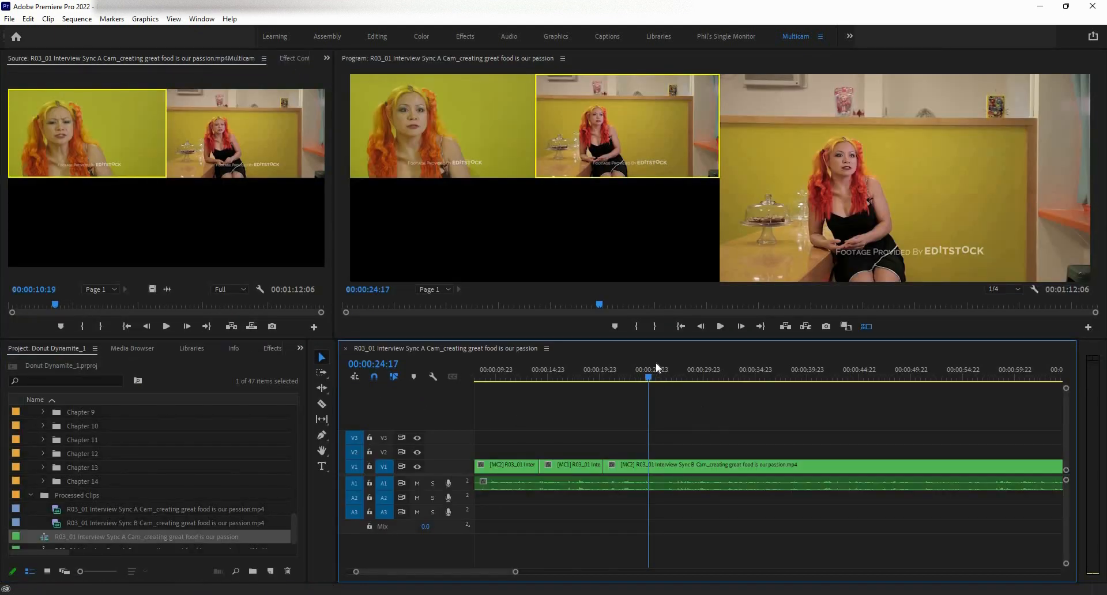
Step the playhead back through the camera cuts and play from the one at 00:00:20:06 to 00:00:21:00.
{"action": "left_click", "coordinate": [643, 378]}
{"action": "key", "text": "Up"}
{"action": "key", "text": "Up"}
{"action": "key", "text": "Up"}
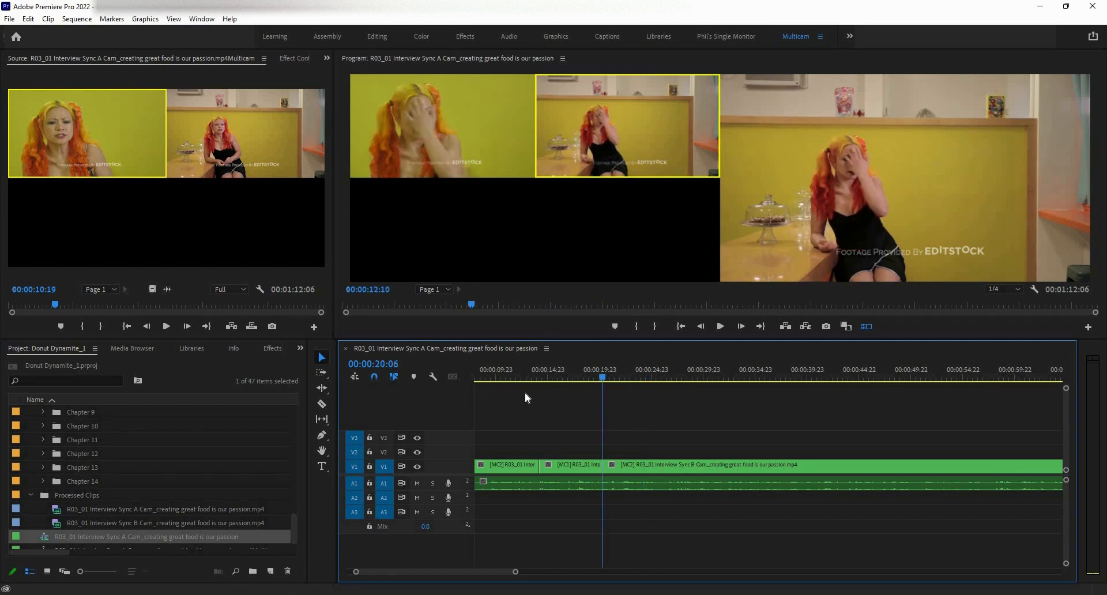
{"action": "key", "text": "space"}
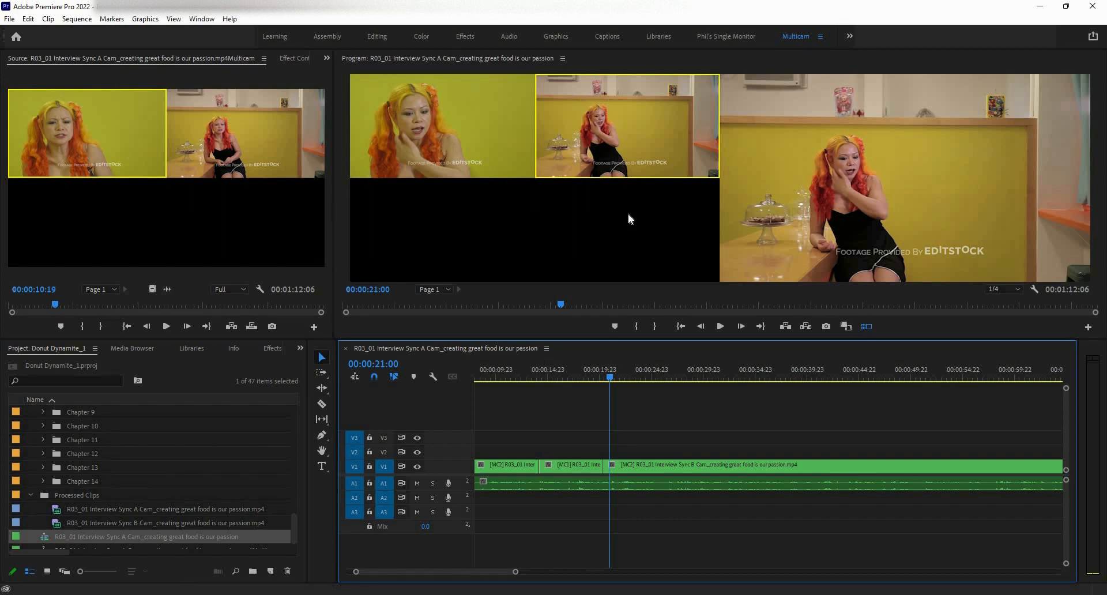
Play on to about 47 seconds, cutting live to camera 1 at about 32, camera 2 at 36, camera 1 at 40 and camera 2 at 44.
{"action": "left_click", "coordinate": [720, 327]}
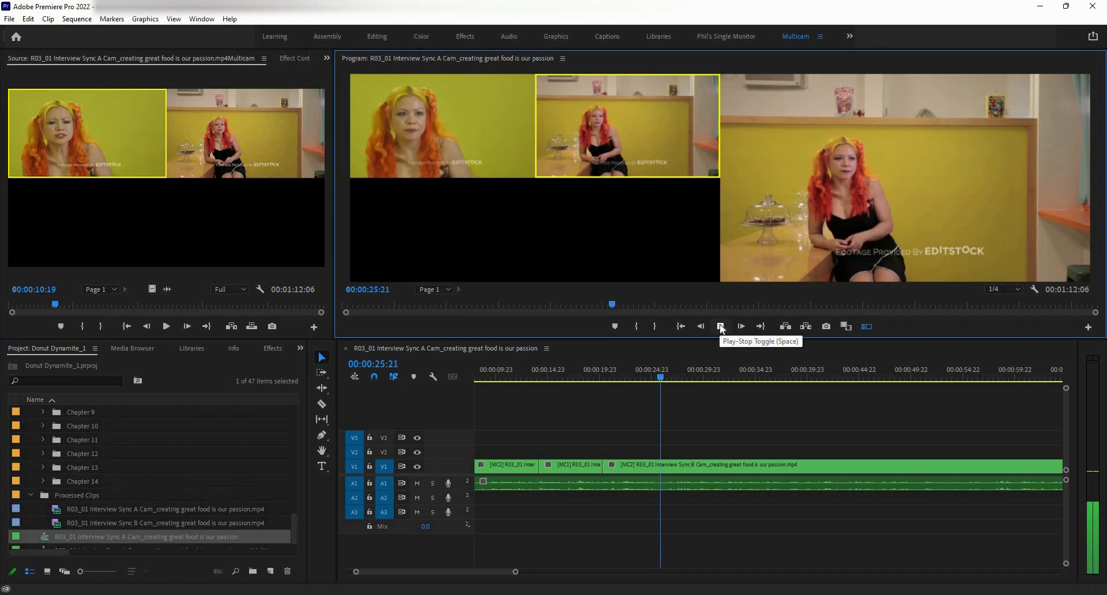
{"action": "type", "text": "1"}
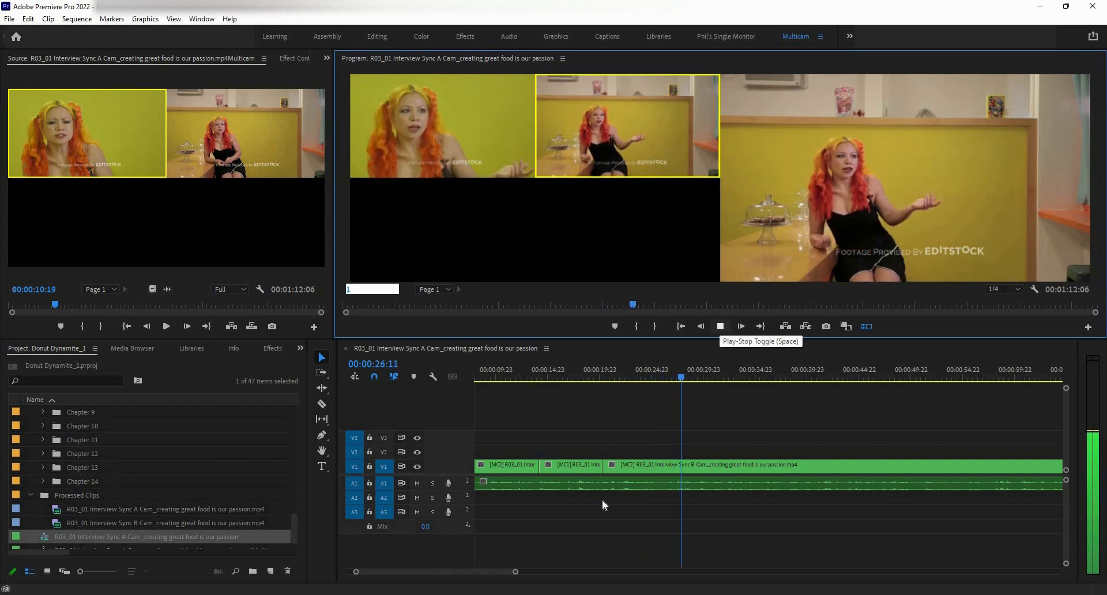
{"action": "left_click", "coordinate": [621, 351]}
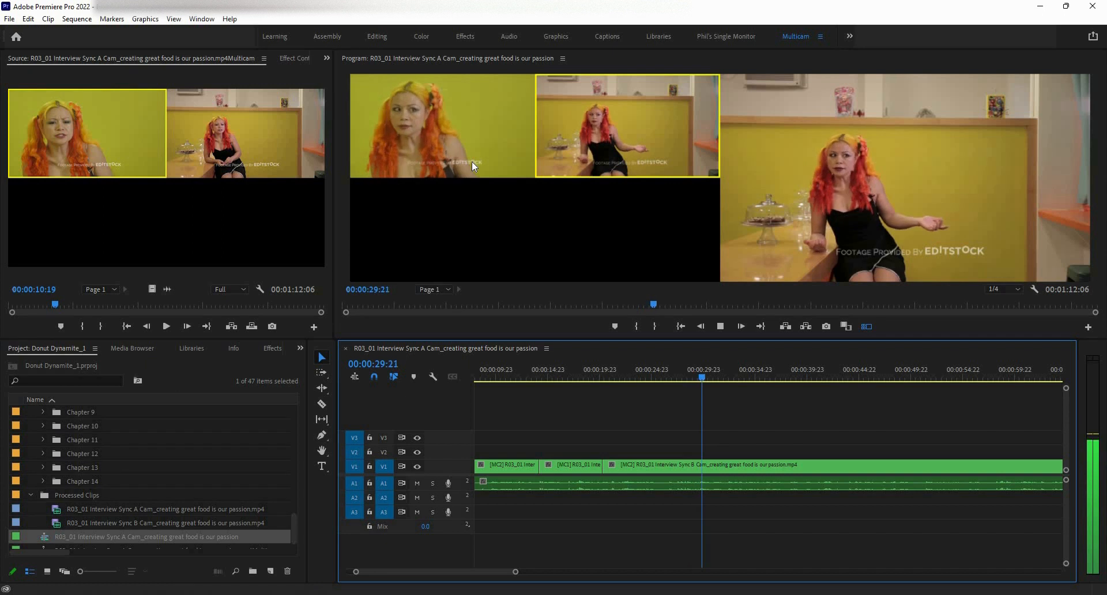
{"action": "key", "text": "1"}
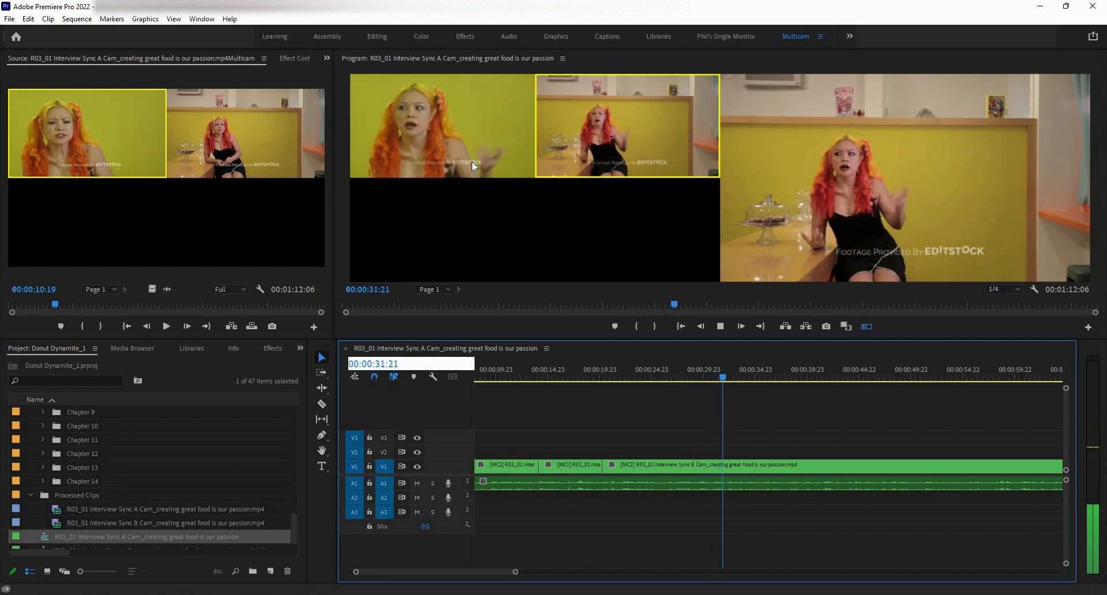
{"action": "left_click", "coordinate": [472, 162]}
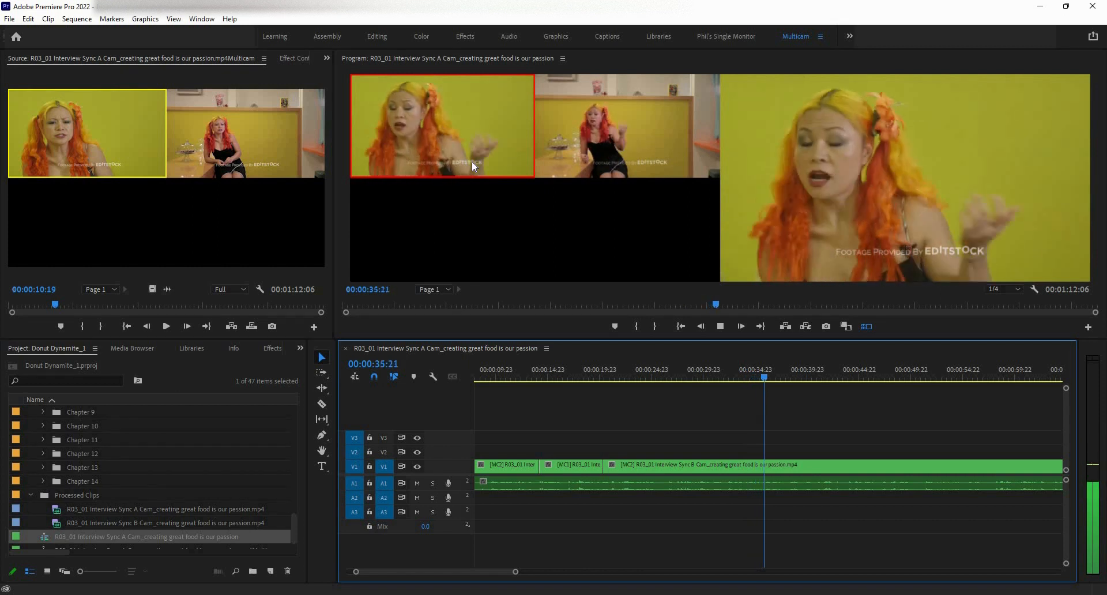
{"action": "key", "text": "2"}
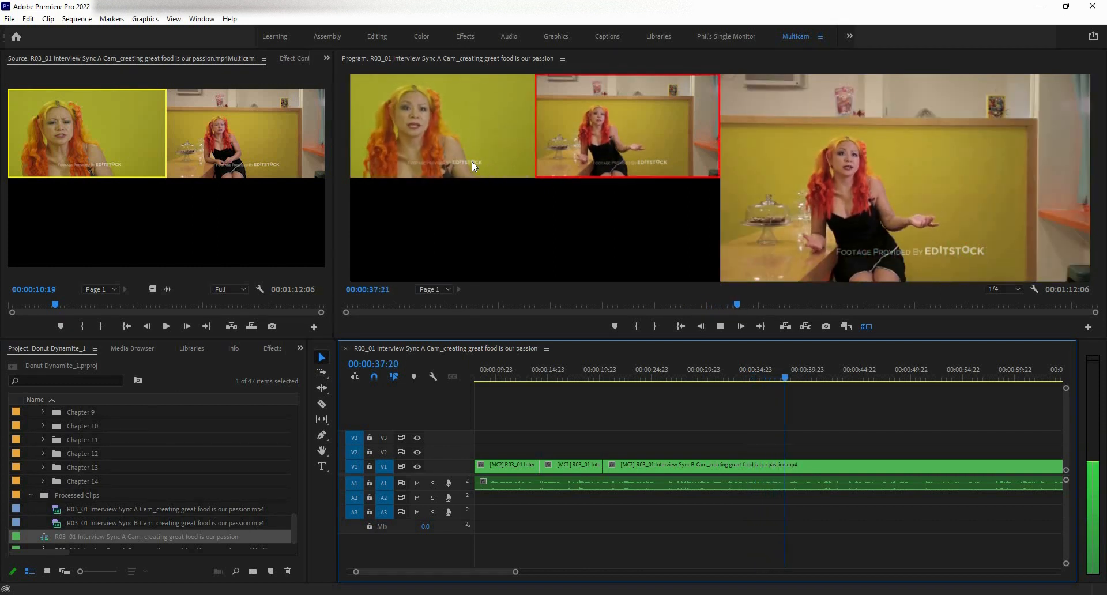
{"action": "left_click", "coordinate": [472, 162]}
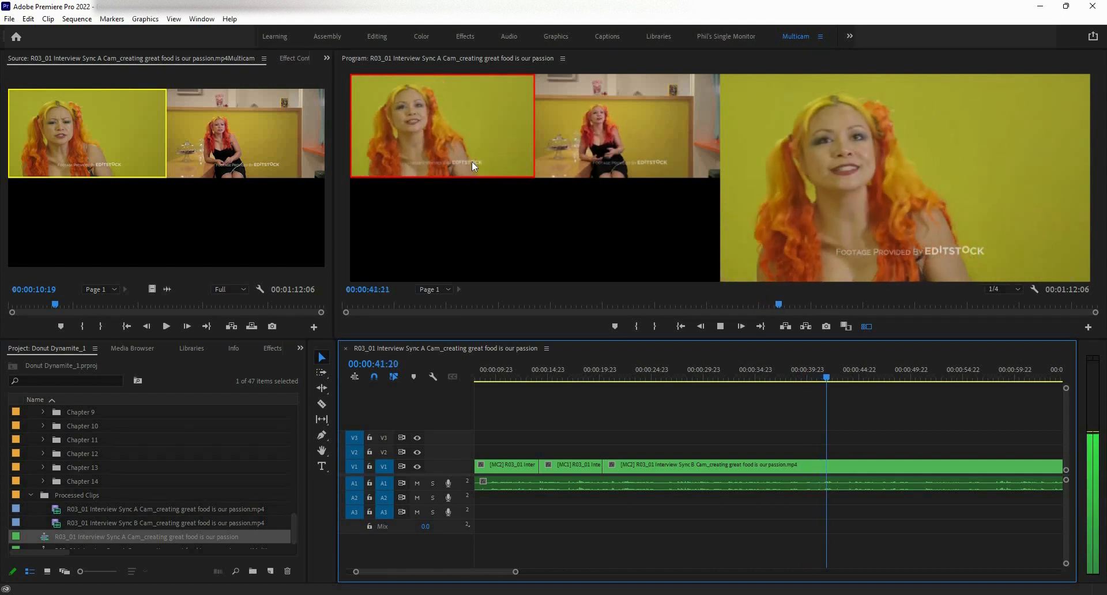
{"action": "key", "text": "2"}
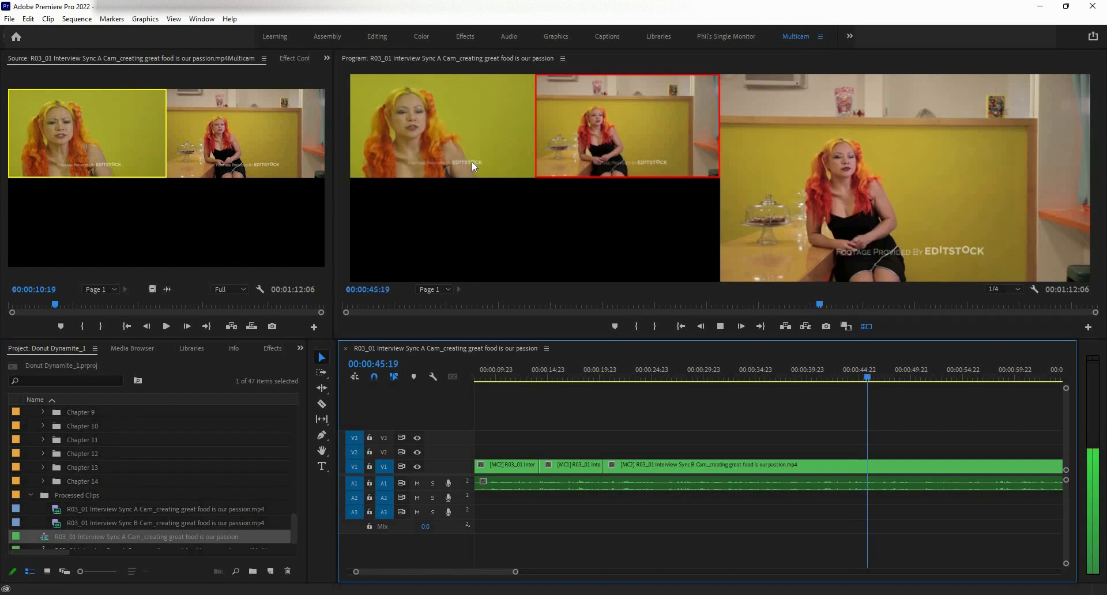
{"action": "key", "text": "space"}
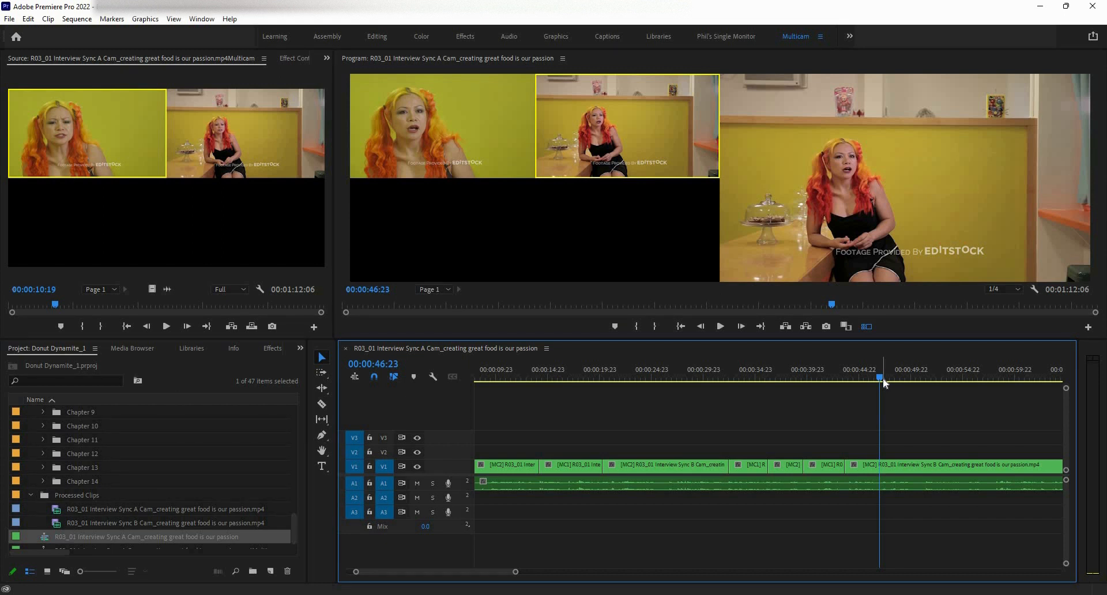
Move the playhead back to the camera cut at 00:00:36:09.
{"action": "left_click", "coordinate": [786, 382]}
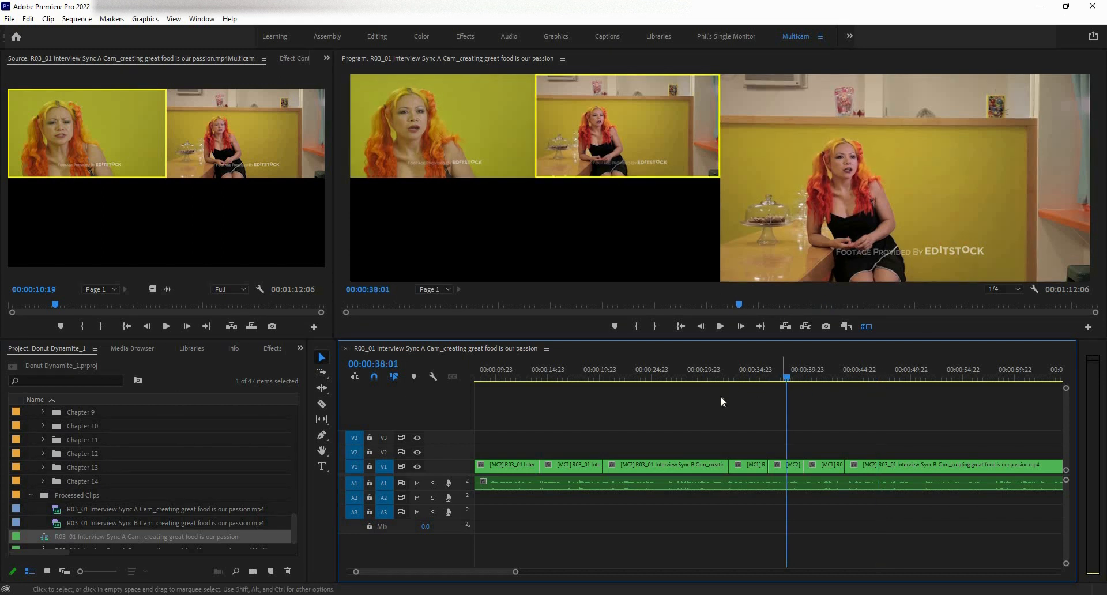
{"action": "left_click_drag", "start_coordinate": [721, 397], "coordinate": [769, 398]}
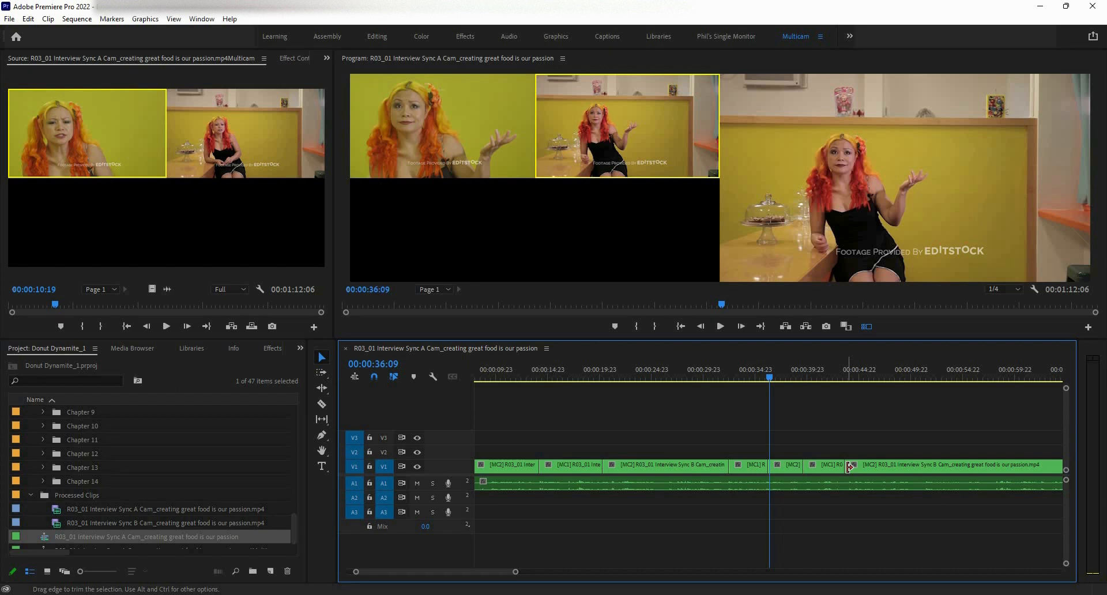
{"action": "key", "text": "Num_Lock"}
Search the keyboard shortcuts for "select cam" and examine the keys assigned to the Select Camera commands.
{"action": "left_click", "coordinate": [27, 22]}
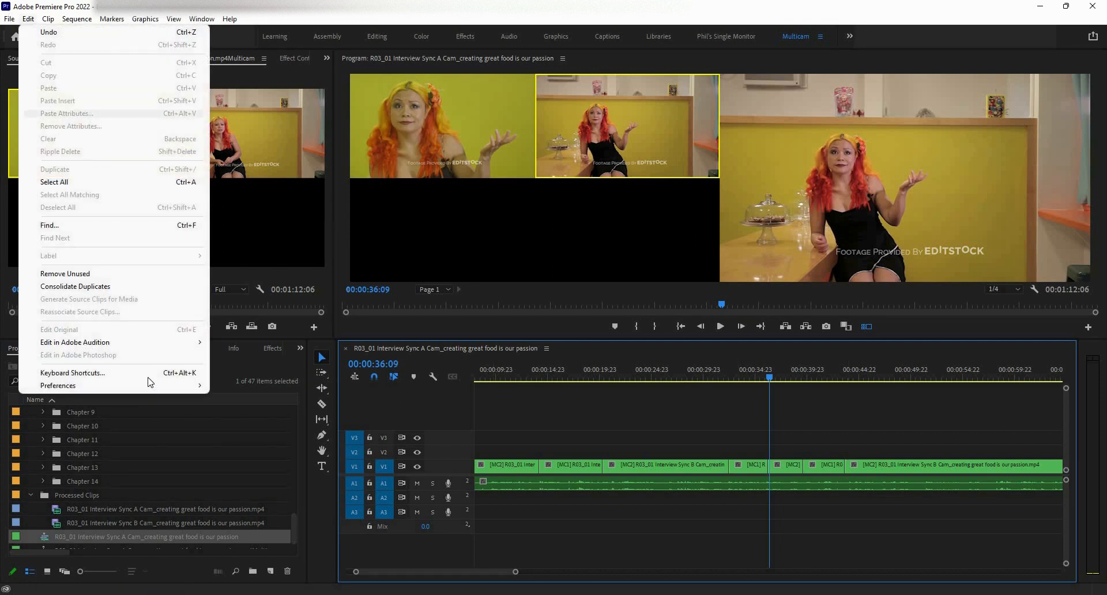
{"action": "left_click", "coordinate": [148, 374]}
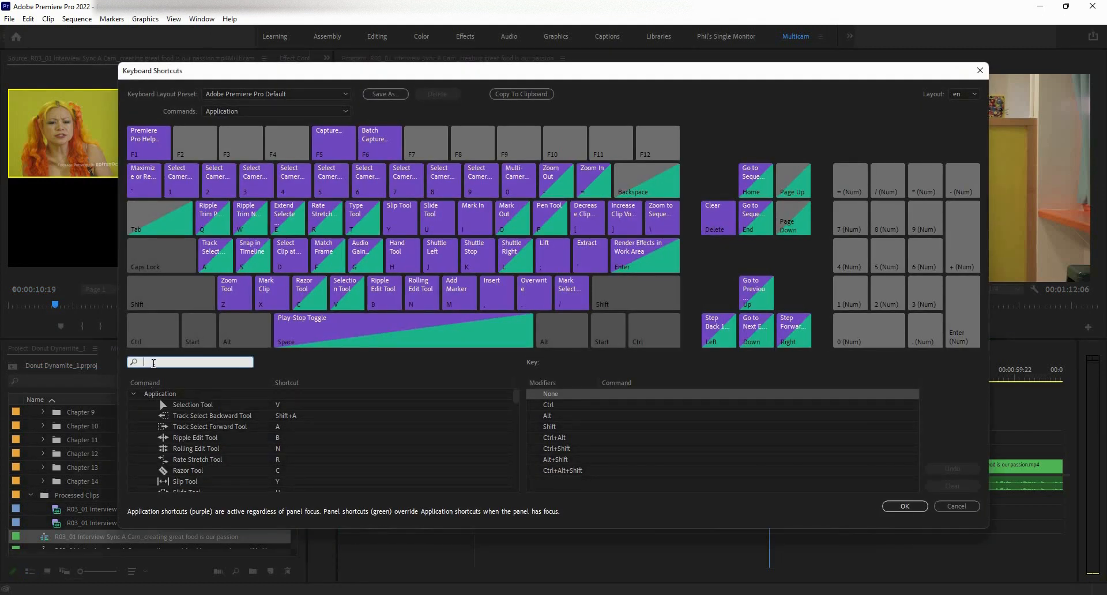
{"action": "type", "text": "se"}
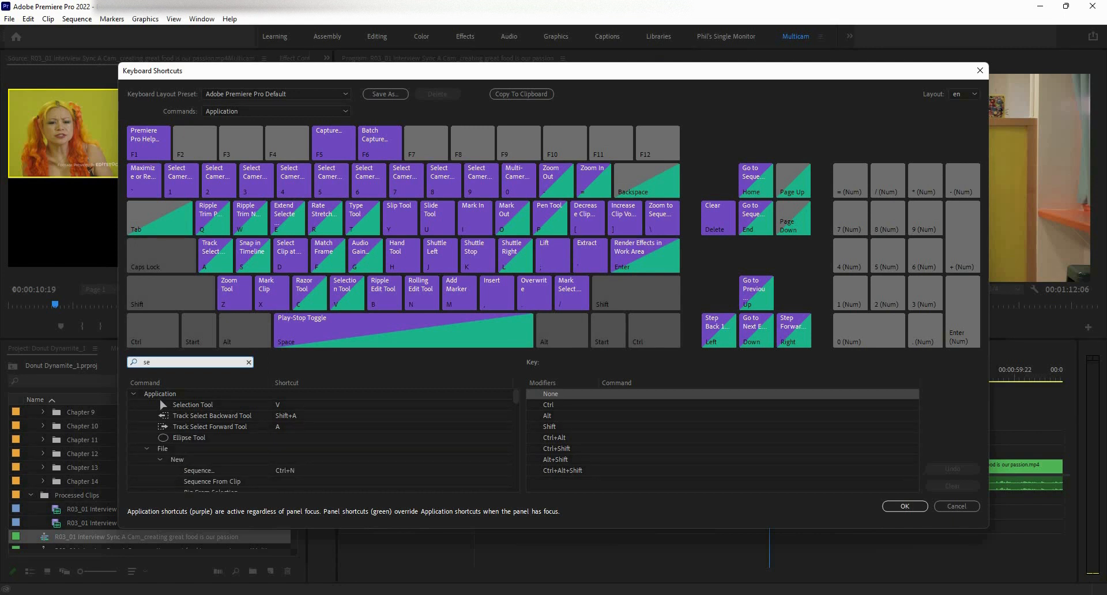
{"action": "type", "text": "lec"}
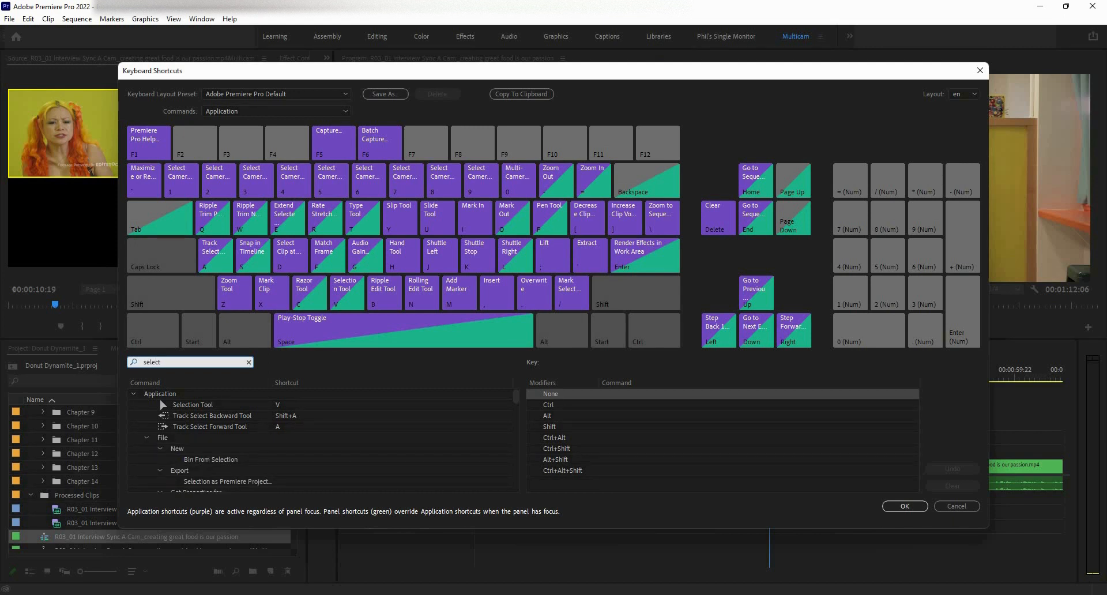
{"action": "type", "text": "t cam"}
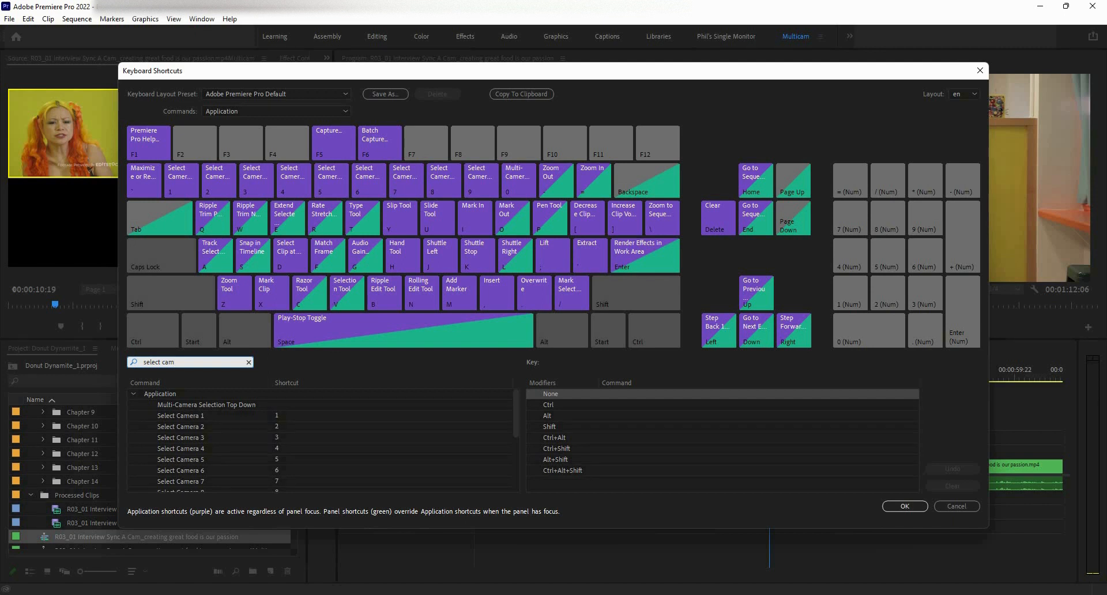
{"action": "scroll", "coordinate": [196, 441], "scroll_direction": "down", "scroll_amount": 4}
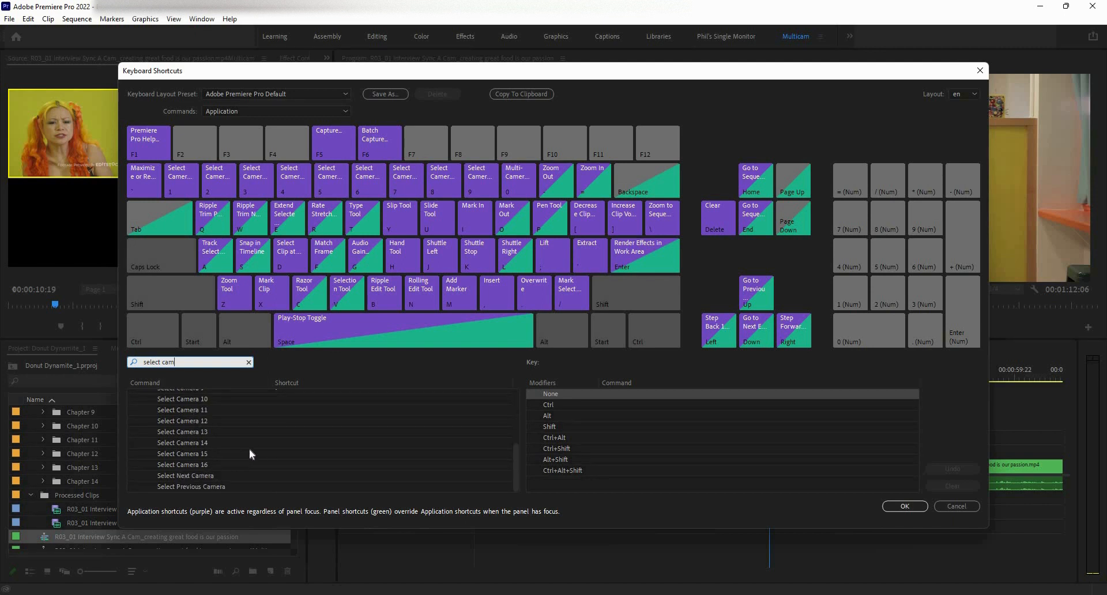
{"action": "scroll", "coordinate": [245, 453], "scroll_direction": "up", "scroll_amount": 2}
{"action": "scroll", "coordinate": [235, 460], "scroll_direction": "up", "scroll_amount": 1}
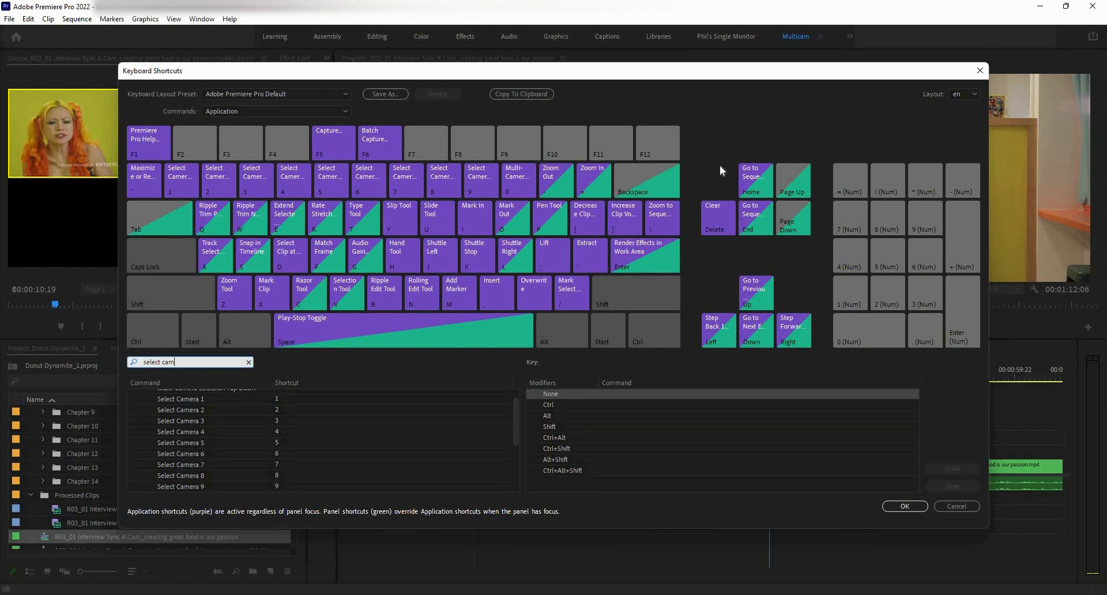
{"action": "key", "text": "Escape"}
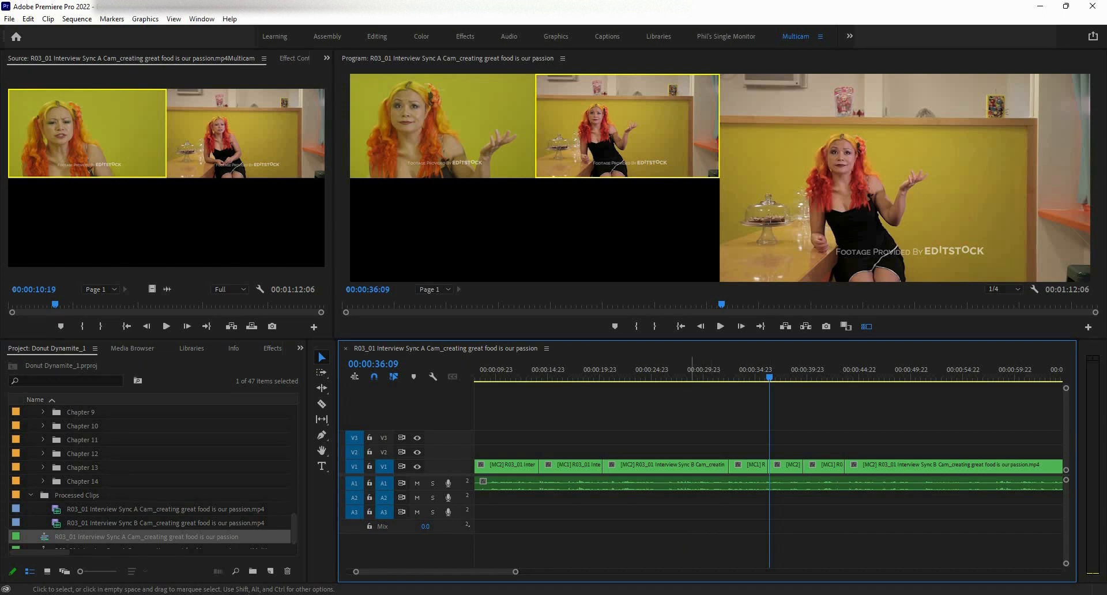
Open the "Donut practice_multicam1" sequence from the Multicam practice bin in the timeline.
{"action": "scroll", "coordinate": [82, 491], "scroll_direction": "up", "scroll_amount": 3}
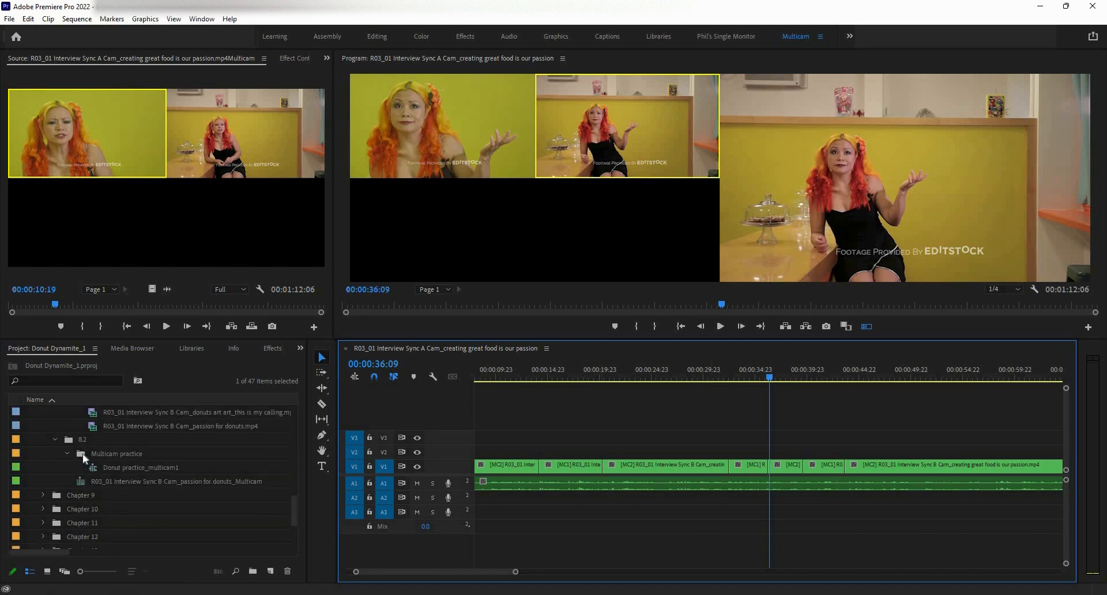
{"action": "left_click", "coordinate": [67, 455]}
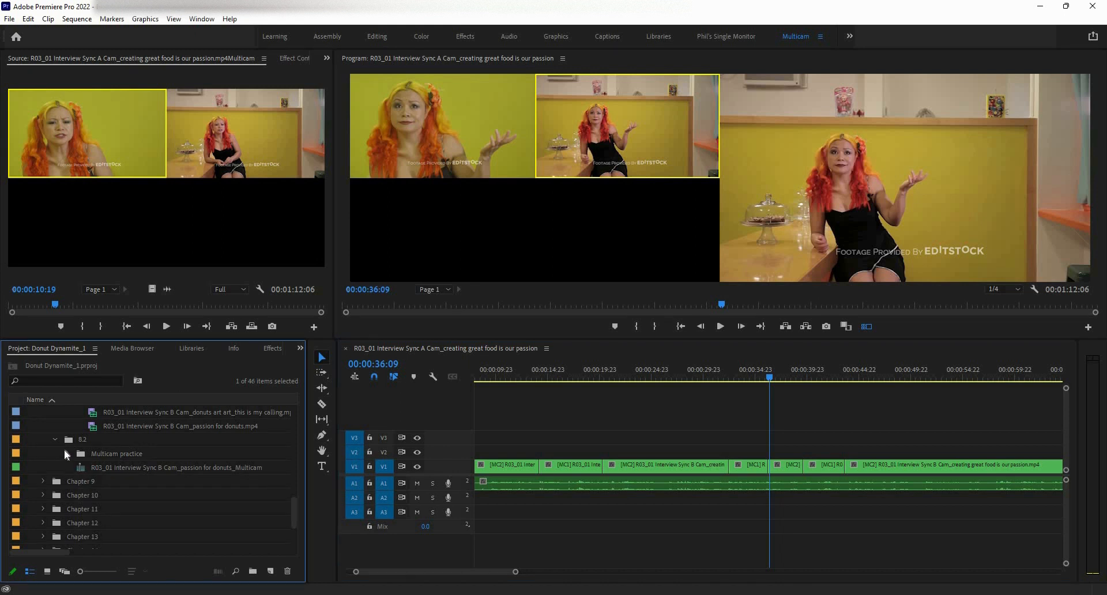
{"action": "left_click", "coordinate": [68, 455]}
{"action": "double_click", "coordinate": [106, 468]}
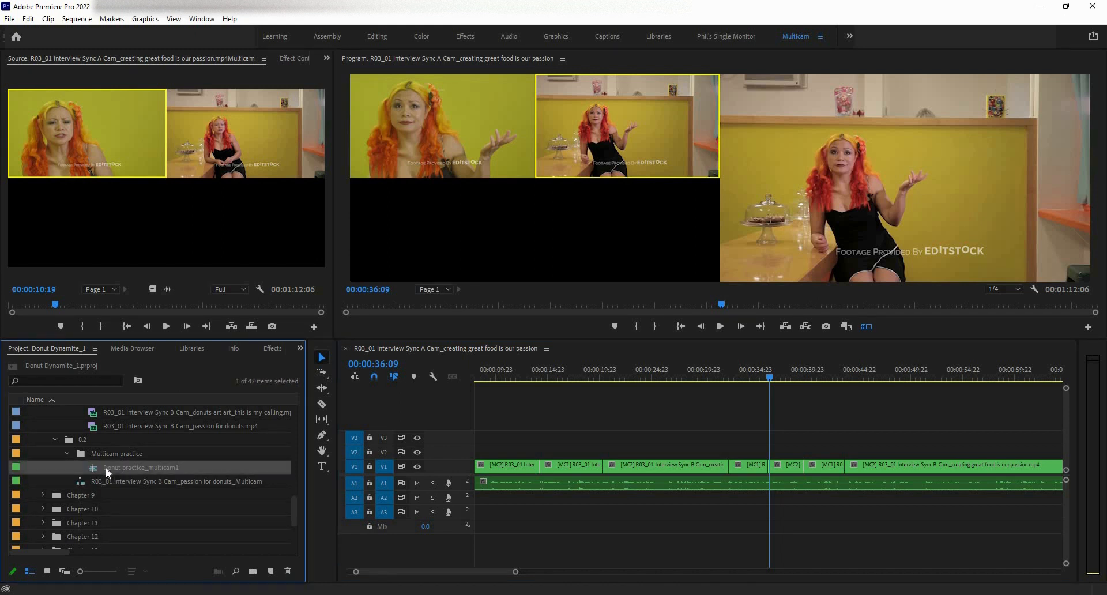
Switch the Program Monitor to Comparison View and back to Multi-Camera View near 00:00:03:16.
{"action": "left_click_drag", "start_coordinate": [478, 373], "coordinate": [497, 381]}
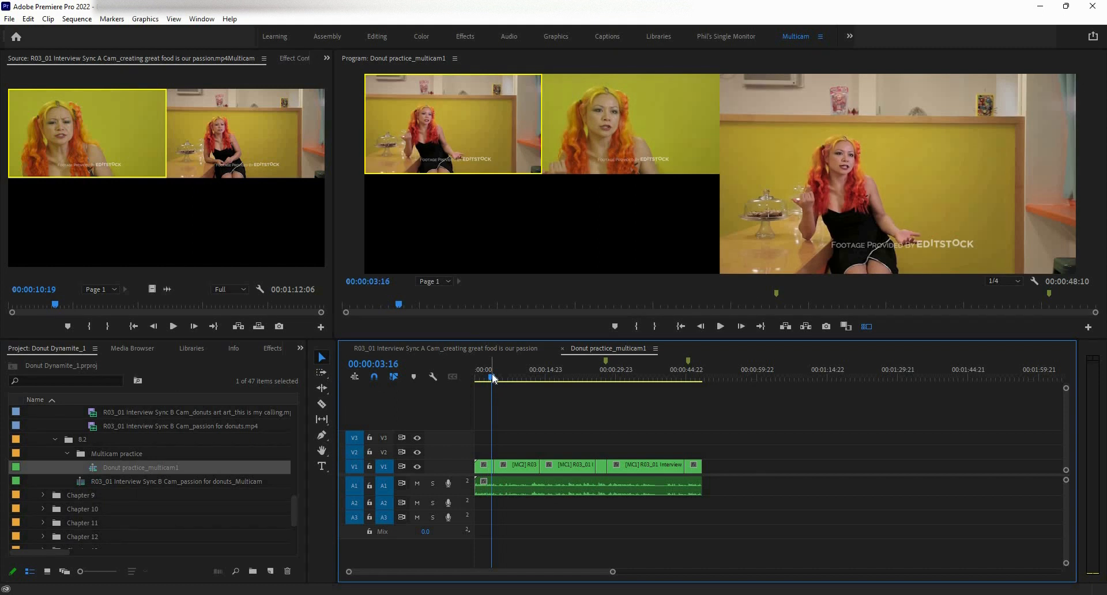
{"action": "left_click", "coordinate": [846, 327]}
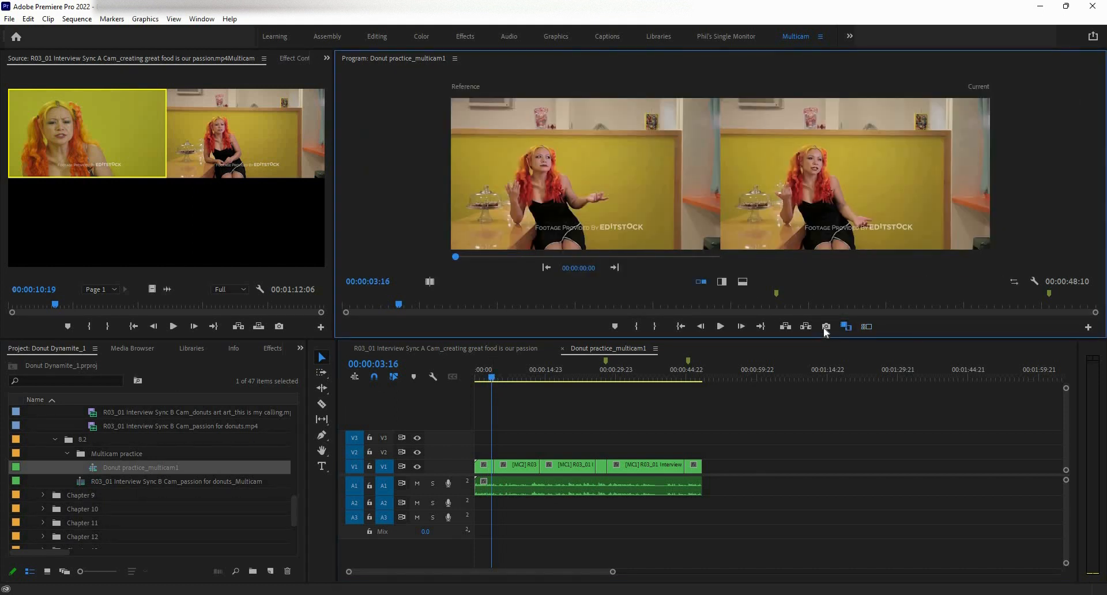
{"action": "left_click", "coordinate": [826, 327]}
{"action": "left_click", "coordinate": [630, 341]}
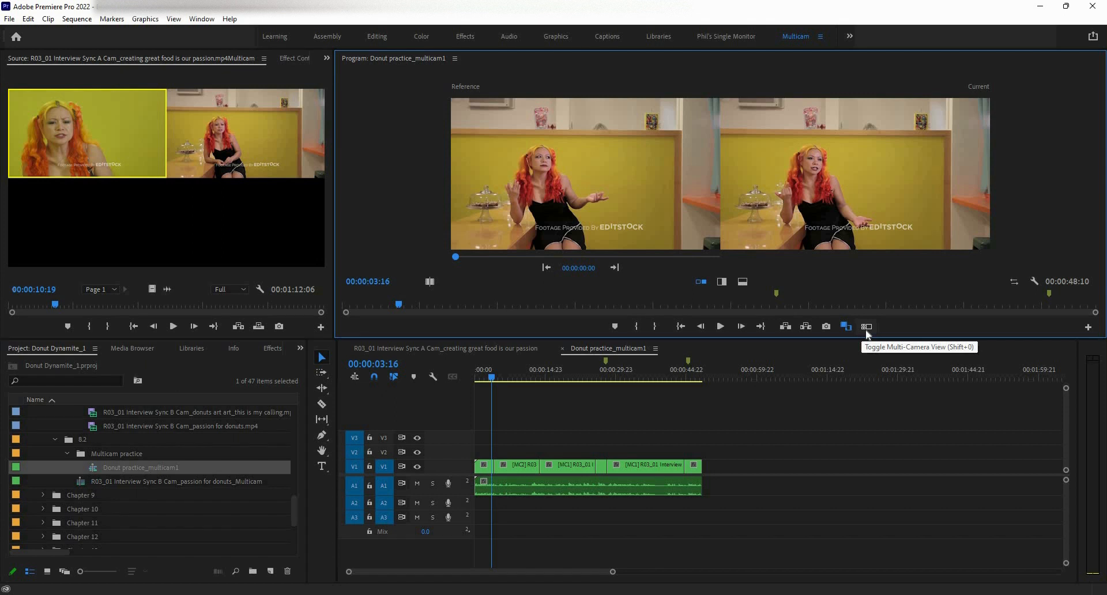
{"action": "left_click", "coordinate": [866, 326]}
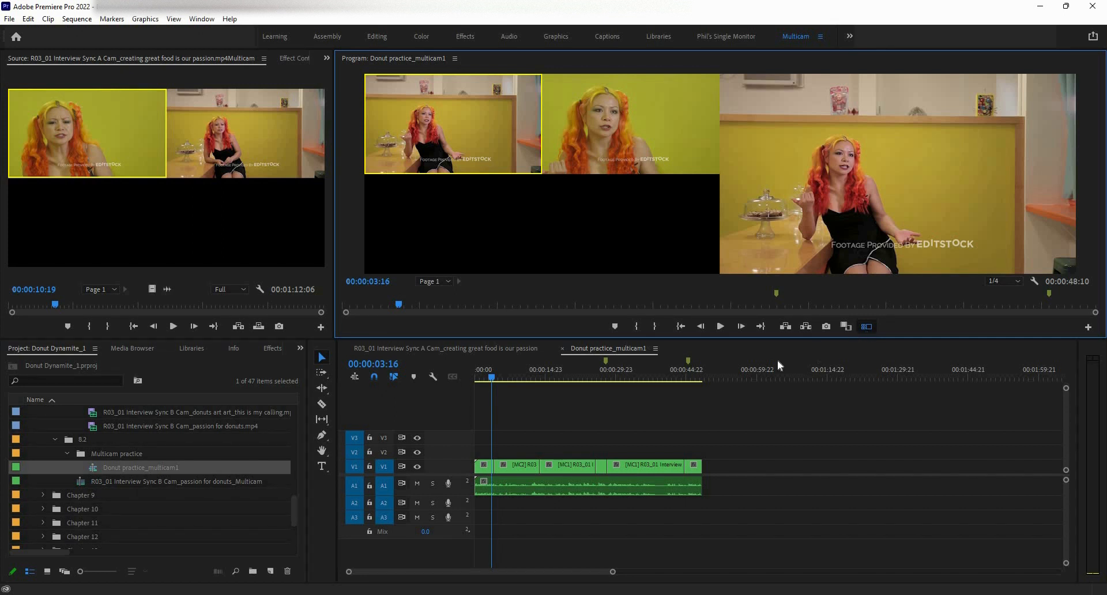
Play the sequence from 00:00:03:16 through to its end to review the camera cuts.
{"action": "left_click", "coordinate": [502, 389]}
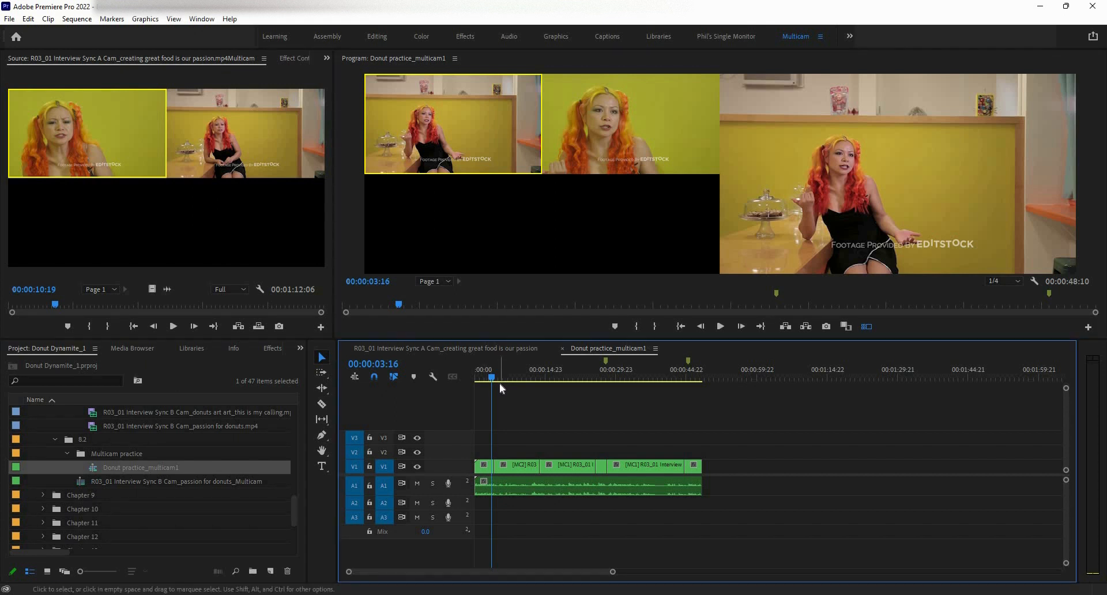
{"action": "key", "text": "space"}
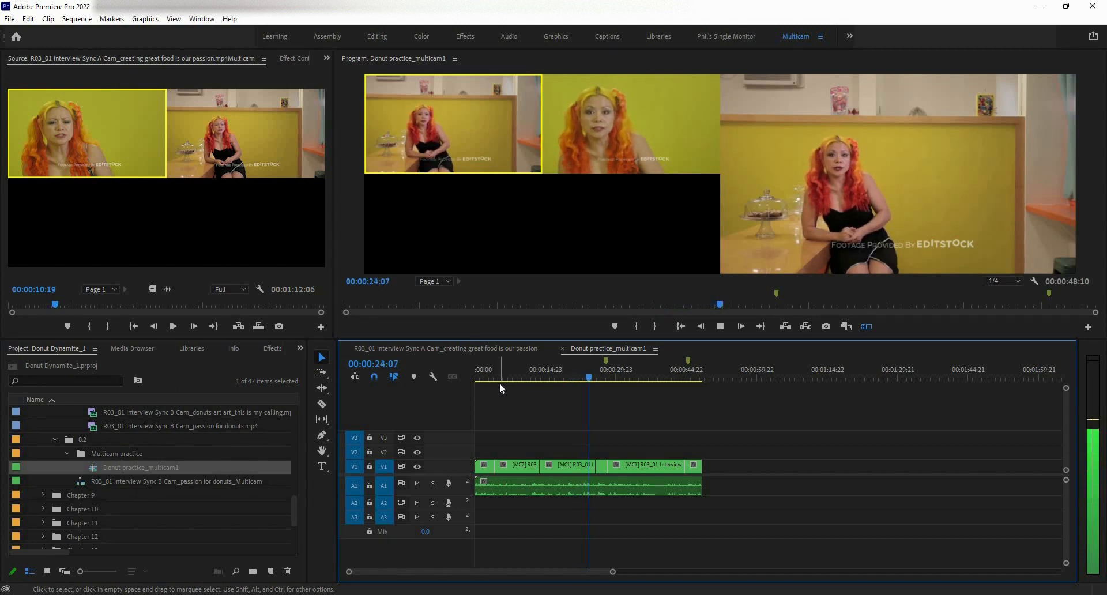
{"action": "key", "text": "2"}
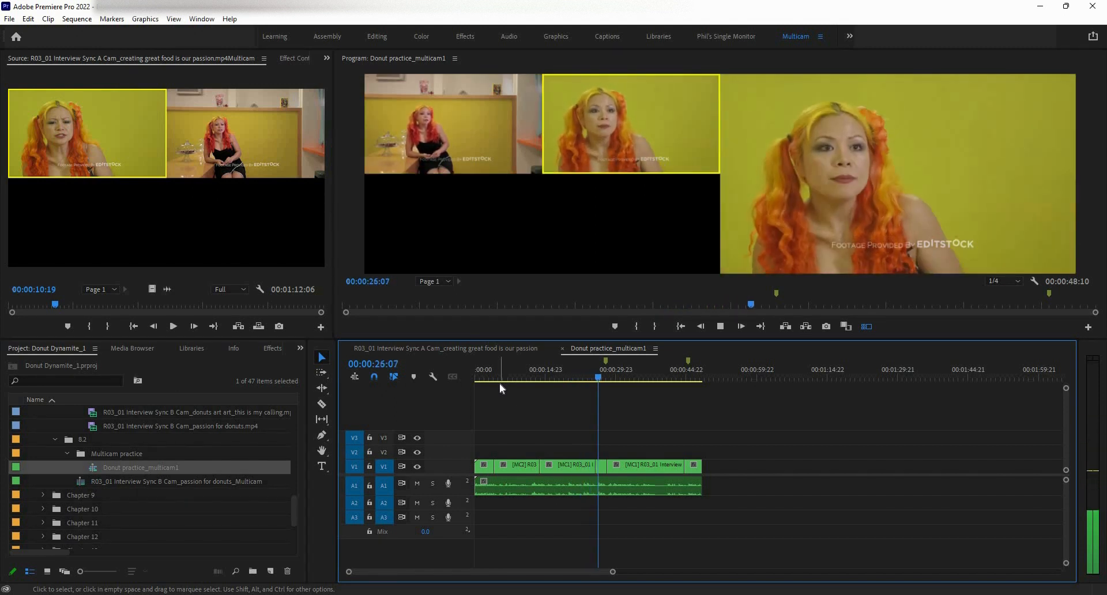
{"action": "key", "text": "1"}
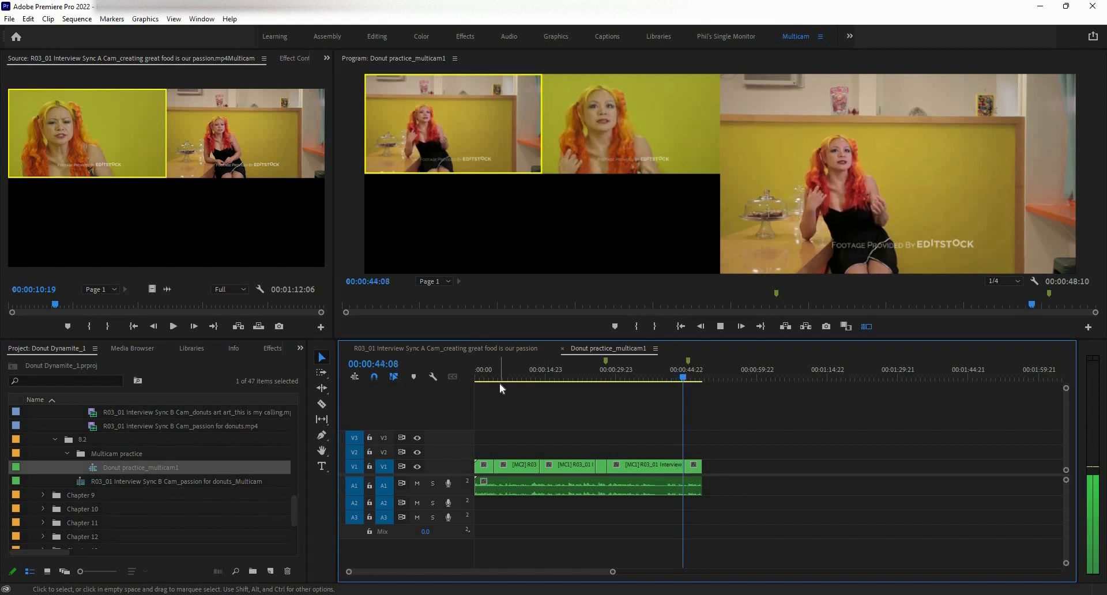
{"action": "key", "text": "2"}
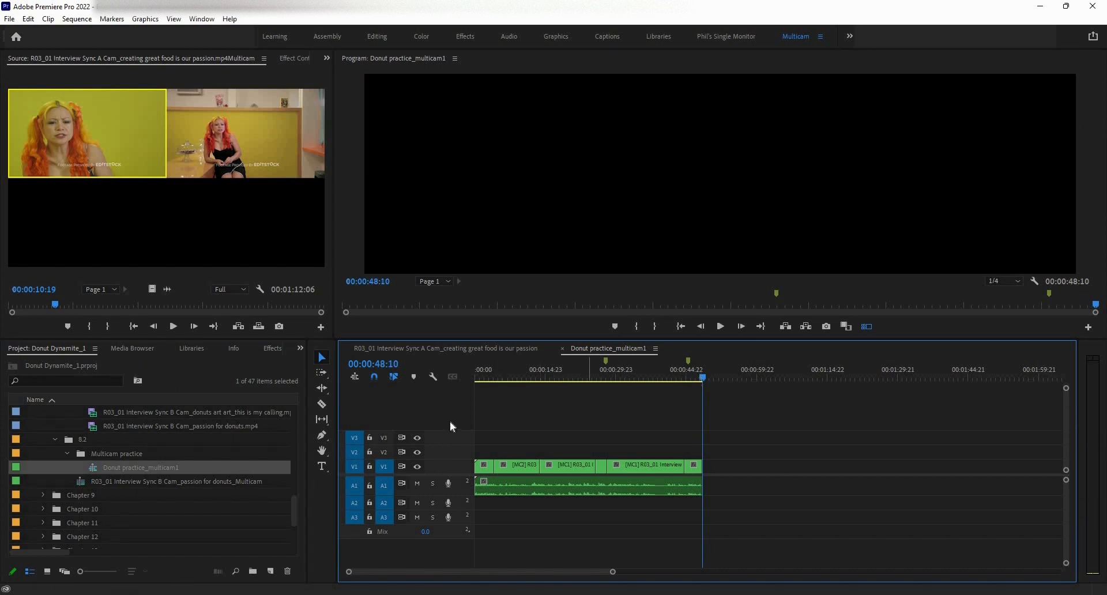
Return to the sequence start and play through the camera changes again to about 47 seconds.
{"action": "key", "text": "Home"}
{"action": "key", "text": "space"}
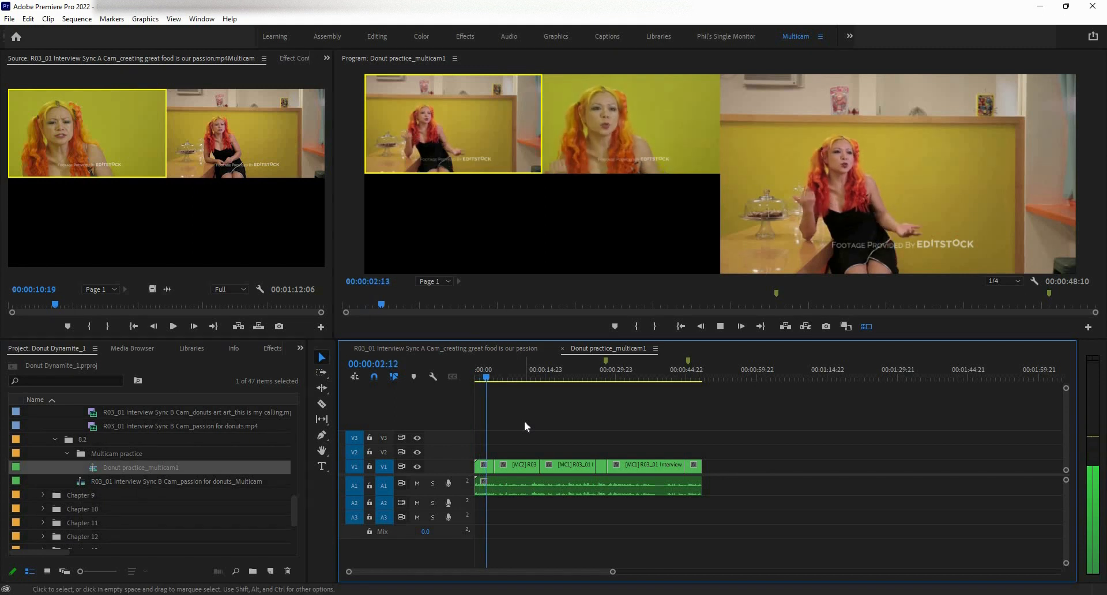
{"action": "key", "text": "space"}
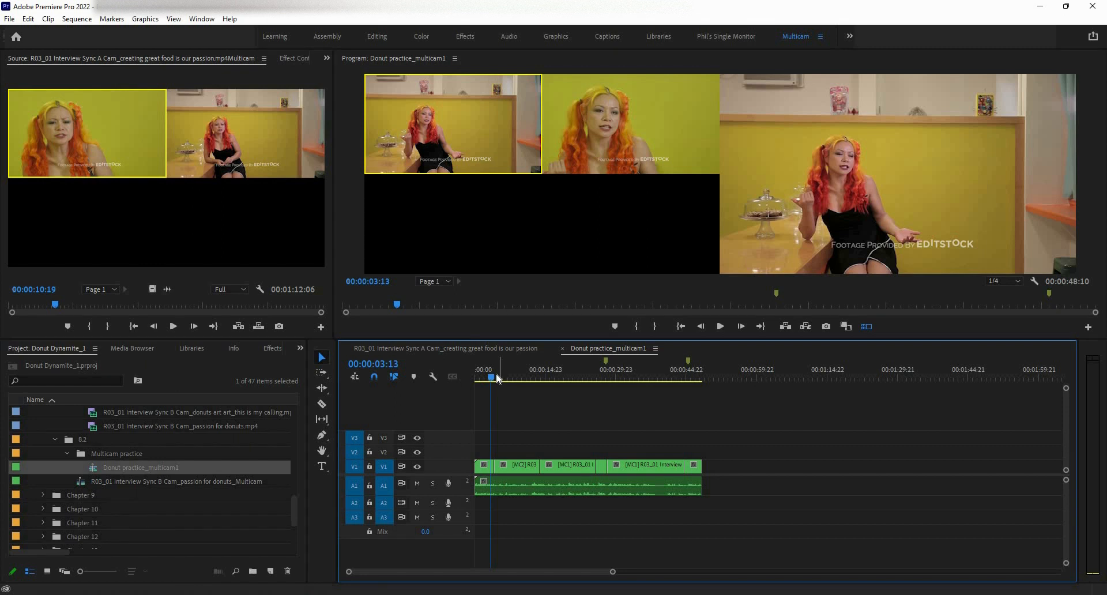
{"action": "left_click_drag", "start_coordinate": [572, 383], "coordinate": [544, 385]}
{"action": "key", "text": "space"}
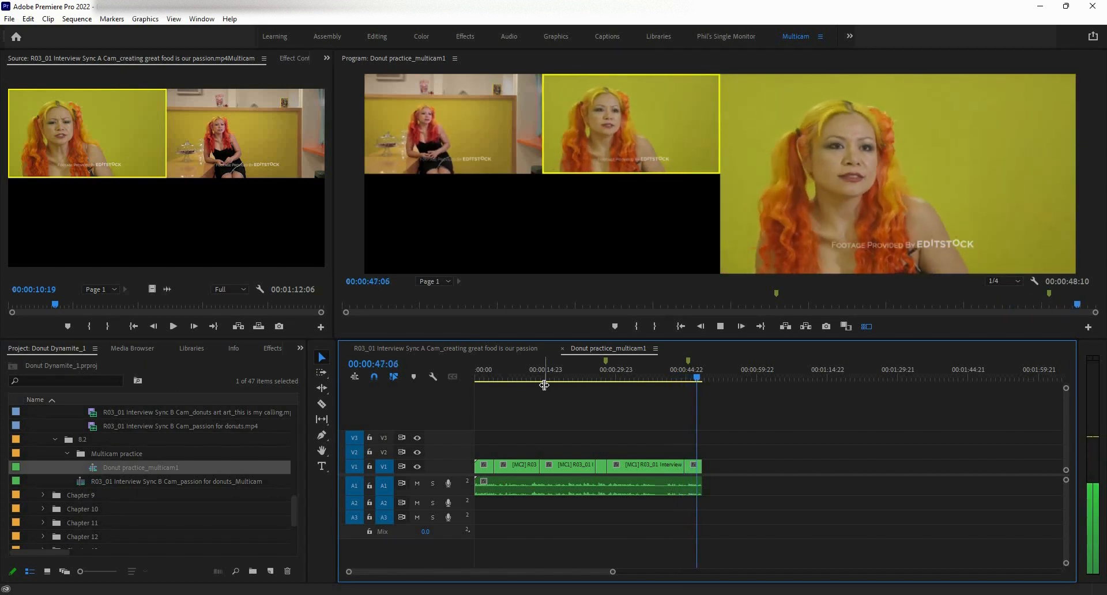
Replay the sequence from its start across the first camera cut, stopping at 00:00:06:03.
{"action": "key", "text": "Home"}
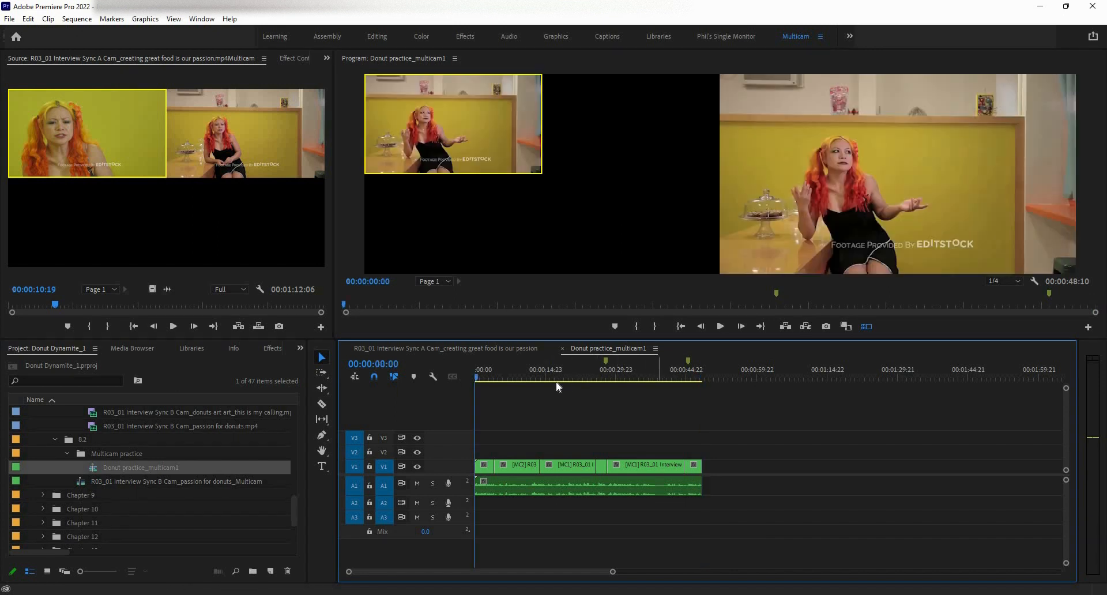
{"action": "key", "text": "space"}
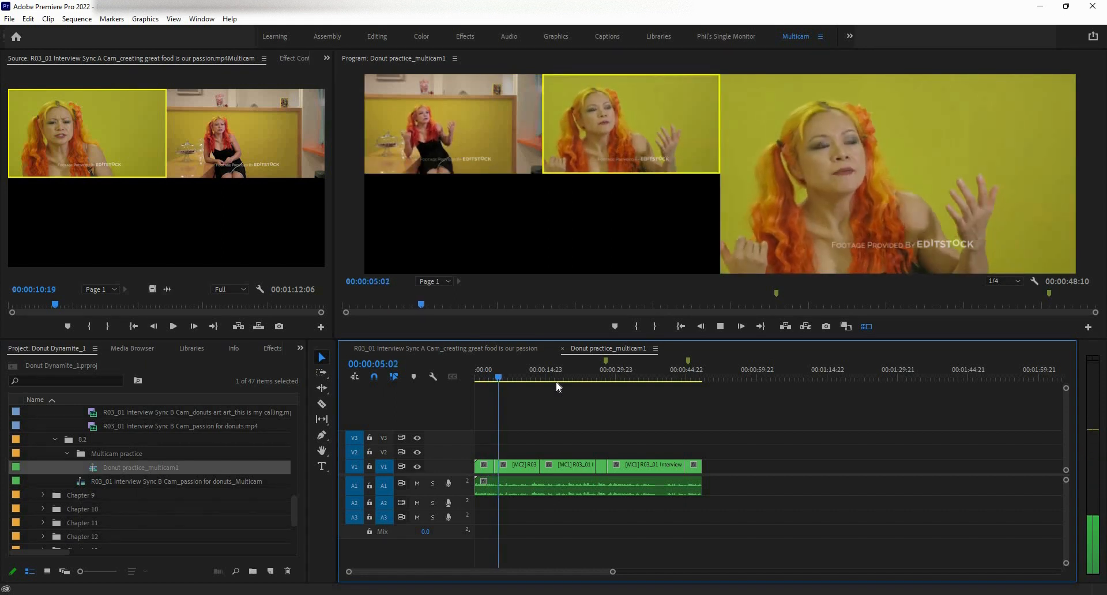
{"action": "key", "text": "space"}
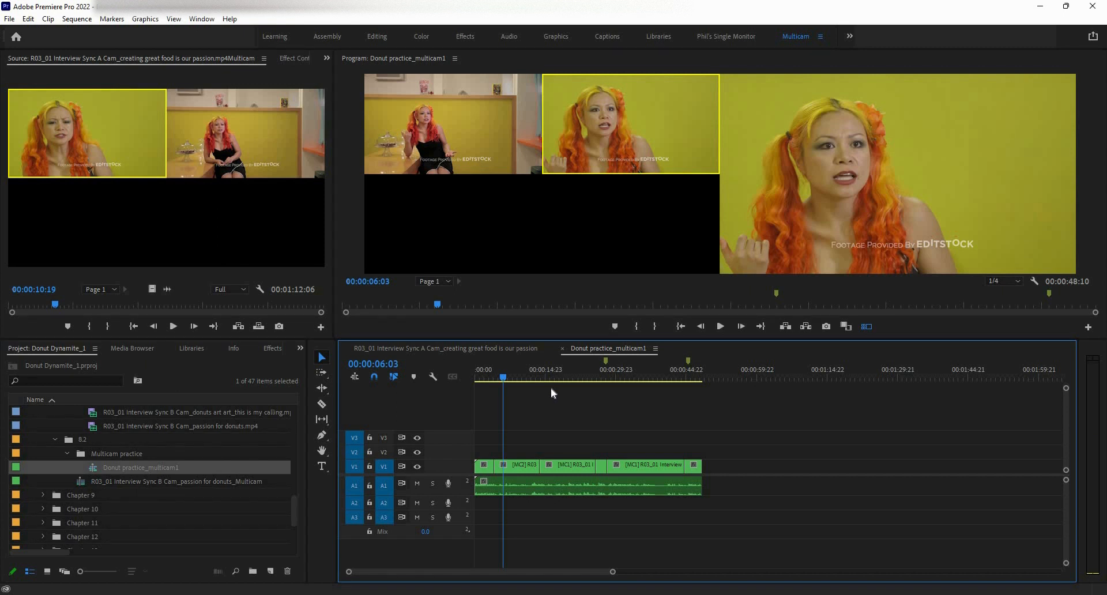
Play across the first camera cut again and stop the playhead just past it, at 00:00:04:19.
{"action": "scroll", "coordinate": [497, 473], "scroll_direction": "up", "scroll_amount": 8}
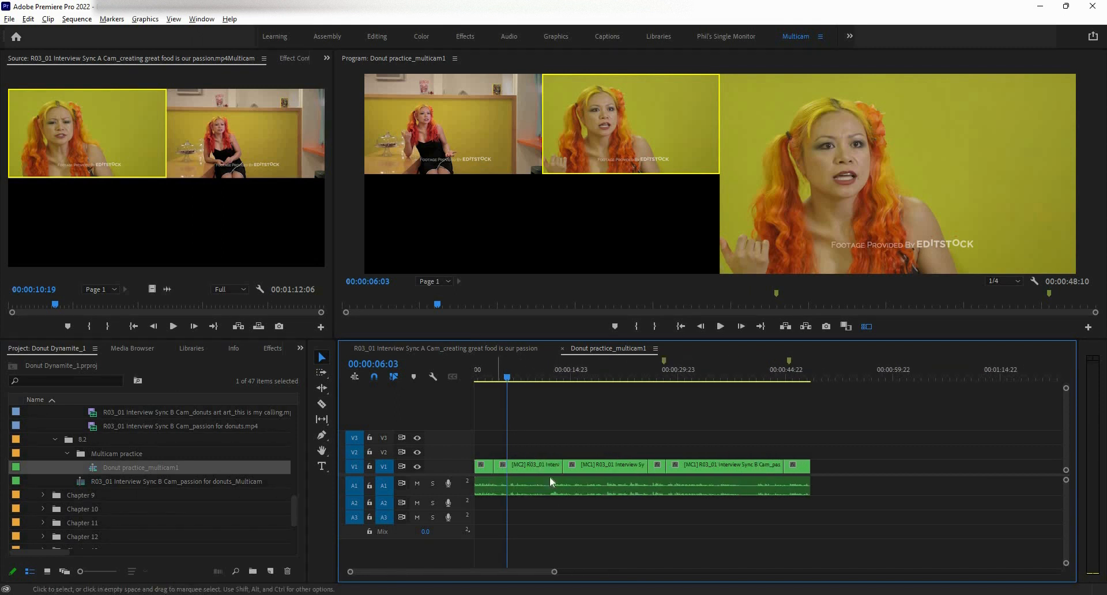
{"action": "left_click_drag", "start_coordinate": [514, 380], "coordinate": [497, 379]}
{"action": "key", "text": "space"}
{"action": "key", "text": "space"}
{"action": "key", "text": "minus"}
{"action": "key", "text": "space"}
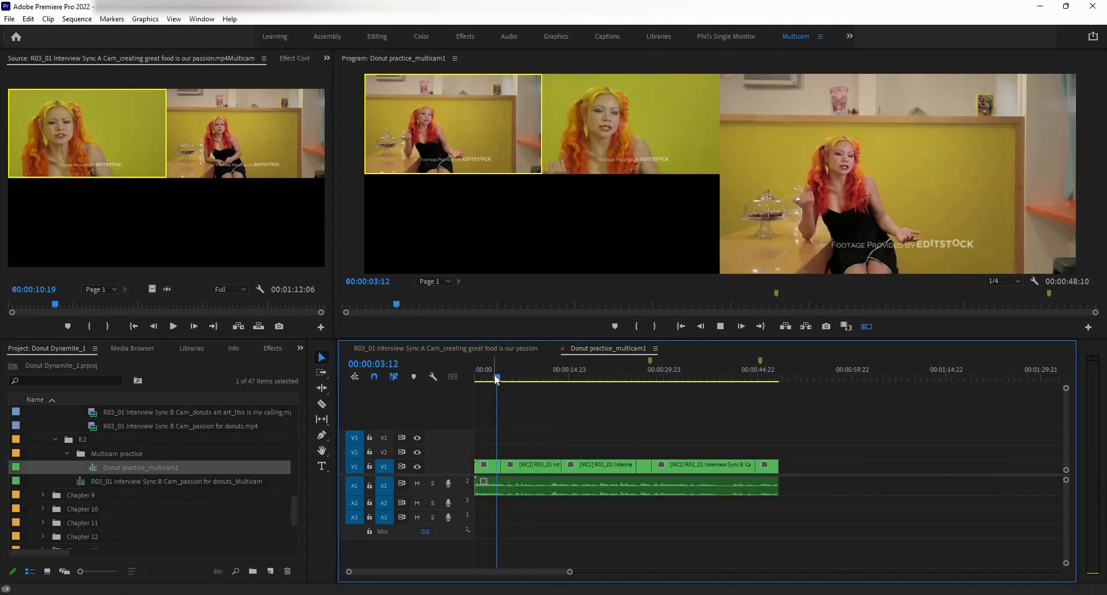
{"action": "key", "text": "2"}
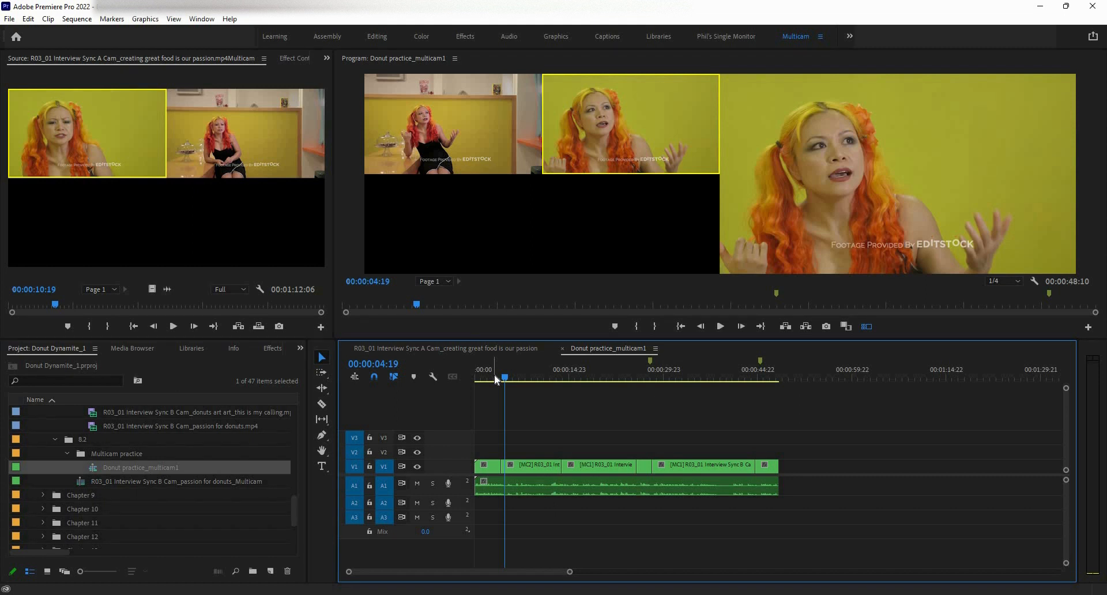
Use the Rolling Edit tool to move the first camera cut on V1 to the playhead at 00:00:04:19.
{"action": "left_click", "coordinate": [322, 388]}
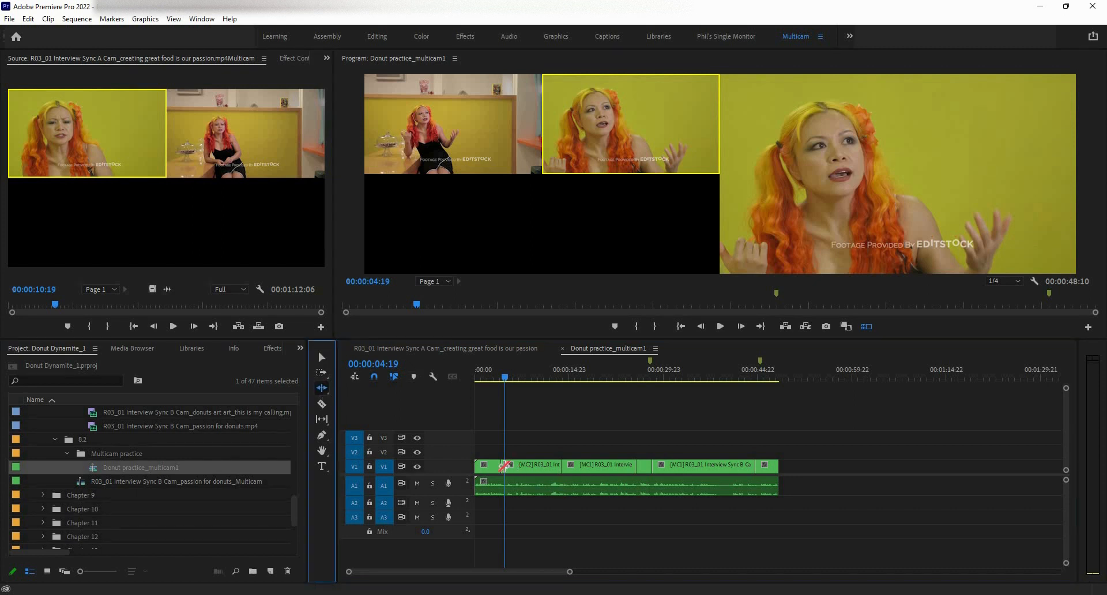
{"action": "left_click_drag", "start_coordinate": [505, 466], "coordinate": [497, 466]}
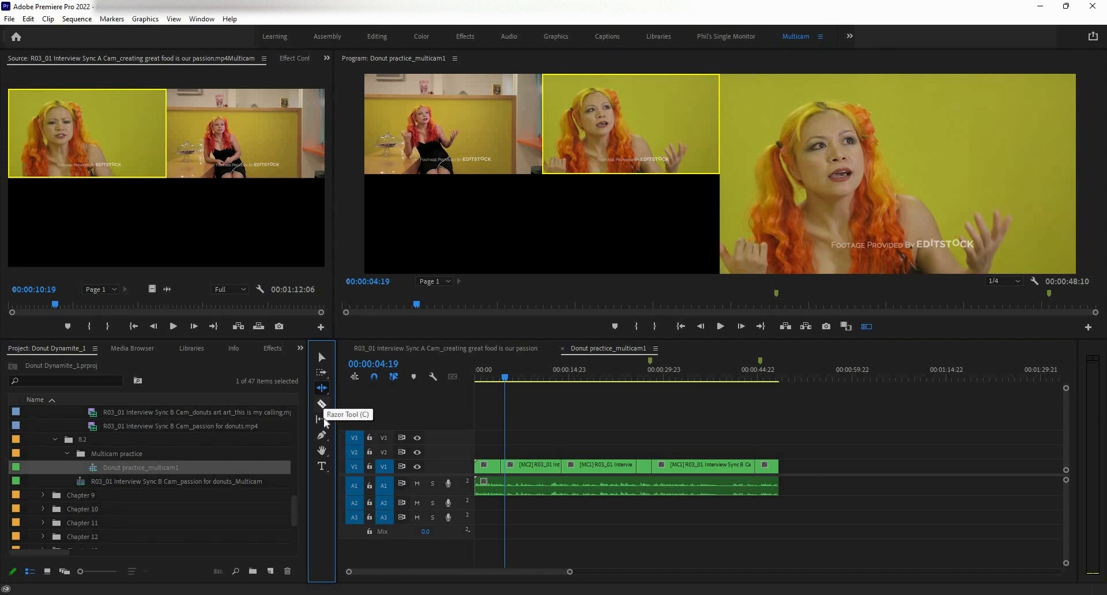
{"action": "left_click", "coordinate": [322, 387]}
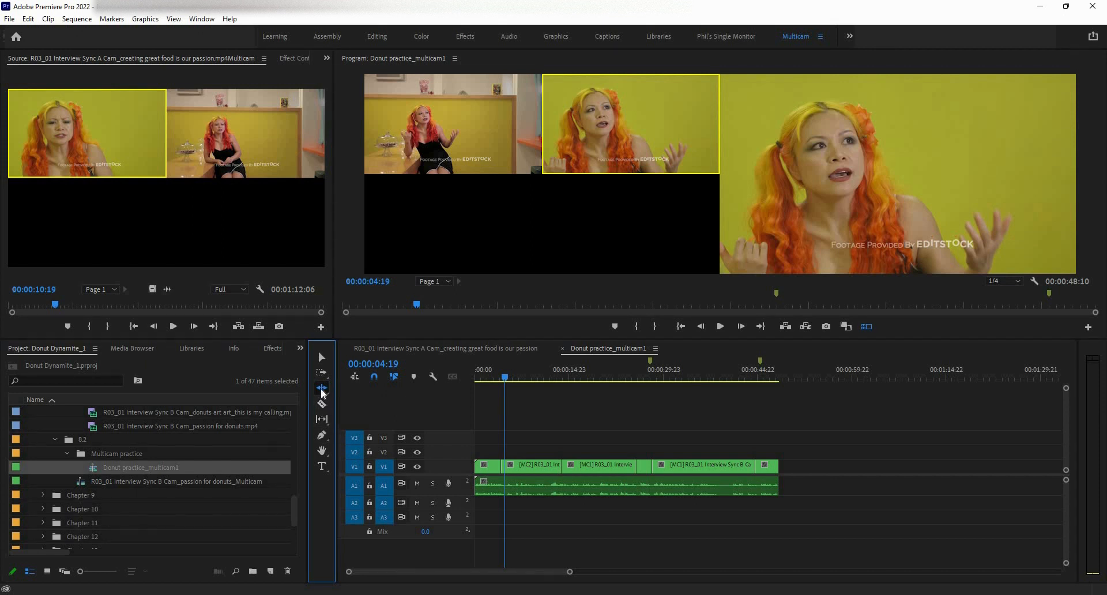
{"action": "left_click", "coordinate": [350, 402]}
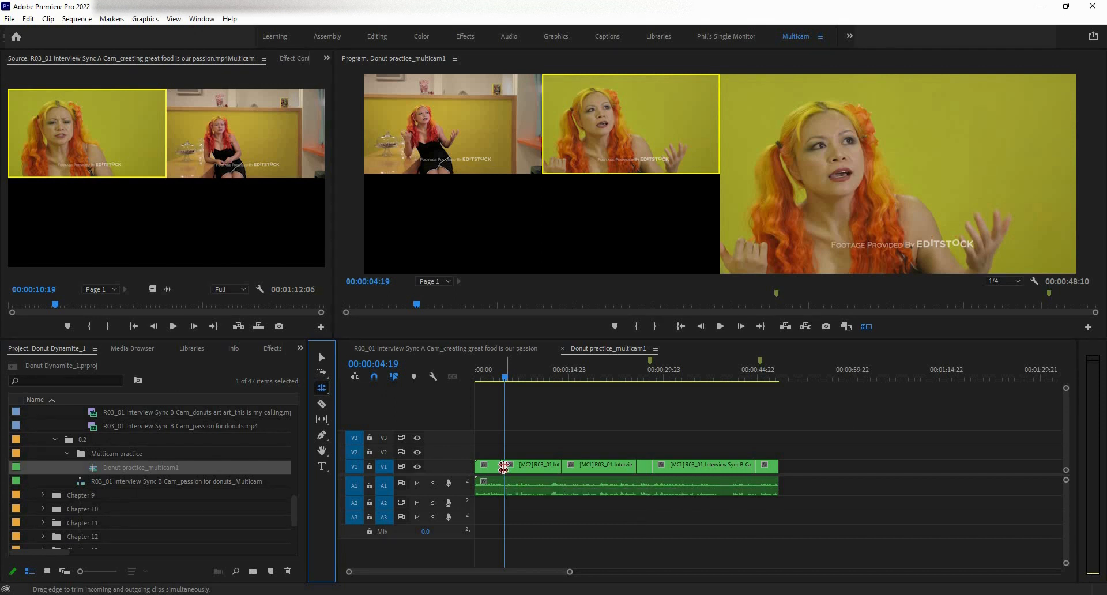
{"action": "left_click_drag", "start_coordinate": [510, 467], "coordinate": [531, 520]}
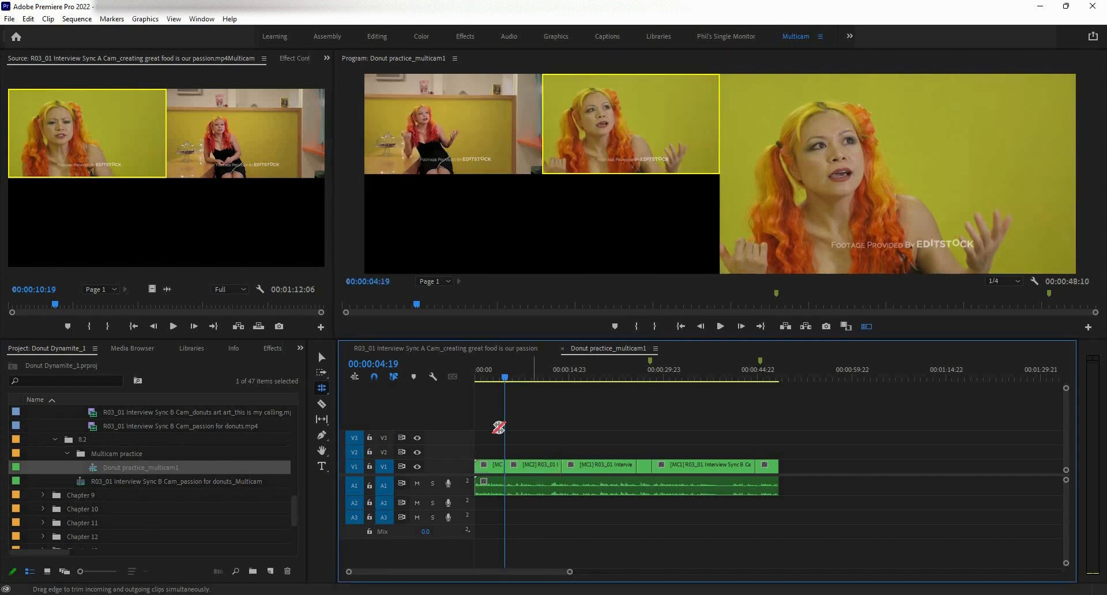
Play back from just before the rolled first cut to check its timing, stopping at 00:00:06:04.
{"action": "left_click_drag", "start_coordinate": [505, 380], "coordinate": [505, 385]}
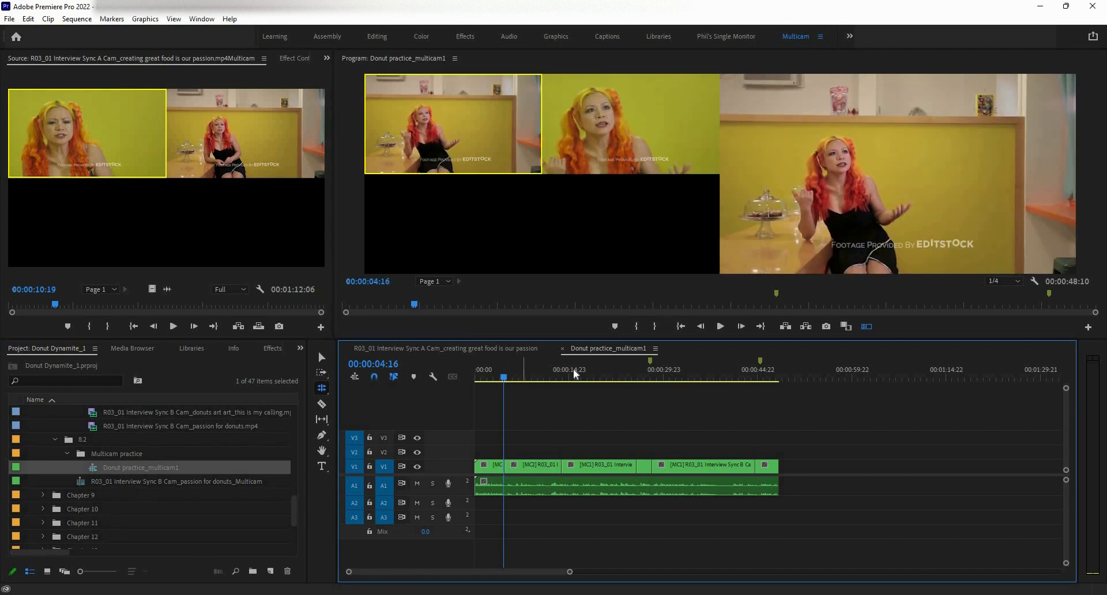
{"action": "key", "text": "space"}
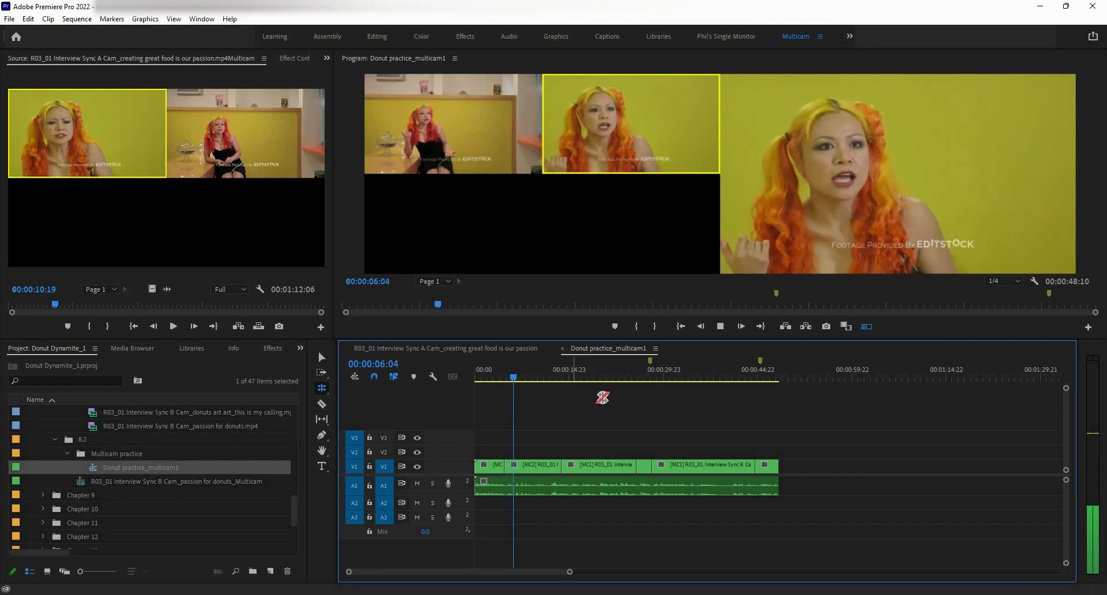
{"action": "left_click_drag", "start_coordinate": [509, 379], "coordinate": [505, 379]}
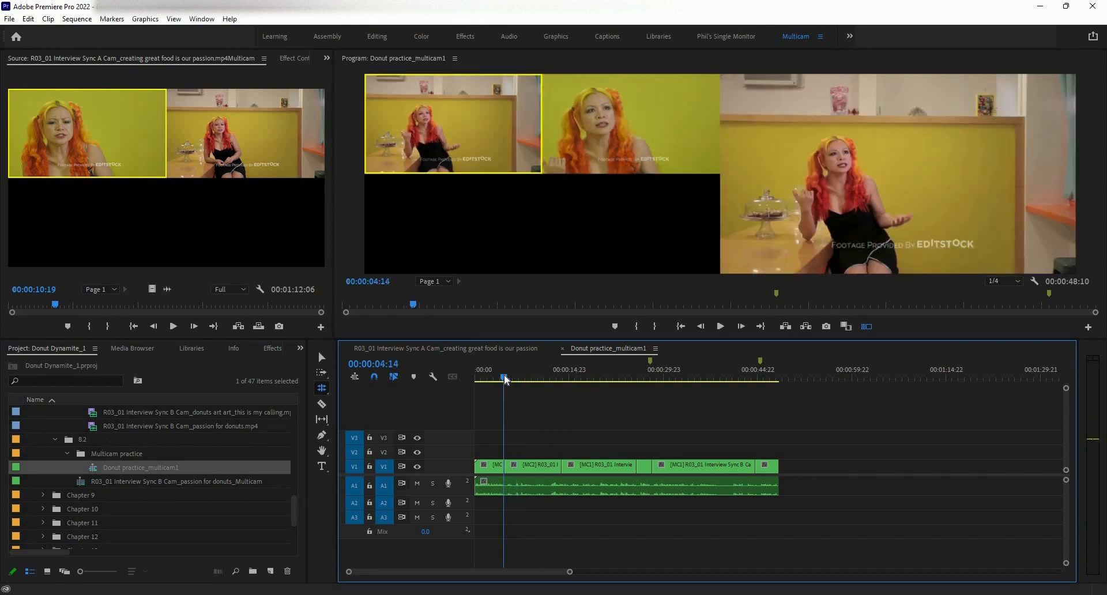
{"action": "key", "text": "space"}
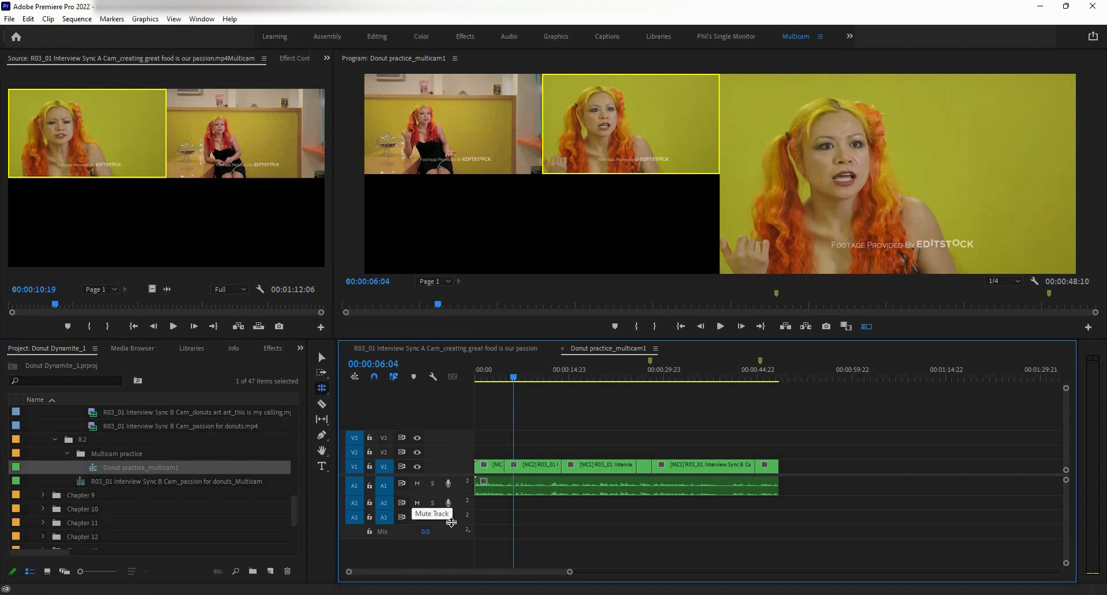
Roll the first camera cut to the playhead at 00:00:05:04 and play back across it.
{"action": "scroll", "coordinate": [527, 438], "scroll_direction": "up", "scroll_amount": 5}
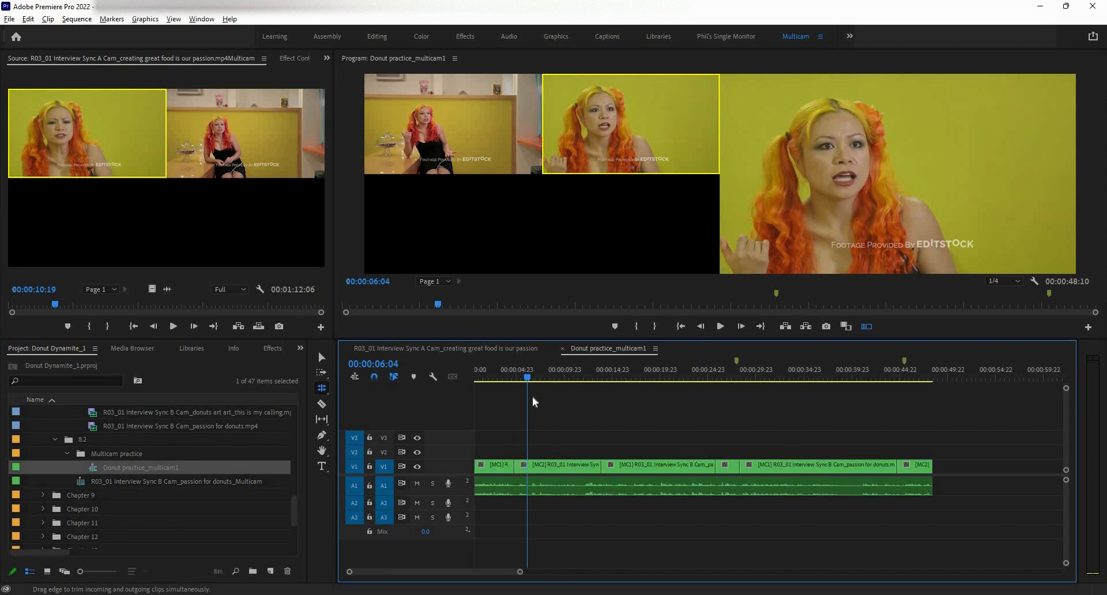
{"action": "mouse_move", "coordinate": [534, 377]}
{"action": "left_mouse_down"}
{"action": "mouse_move", "coordinate": [506, 381]}
{"action": "mouse_move", "coordinate": [531, 382]}
{"action": "mouse_move", "coordinate": [518, 382]}
{"action": "left_mouse_up"}
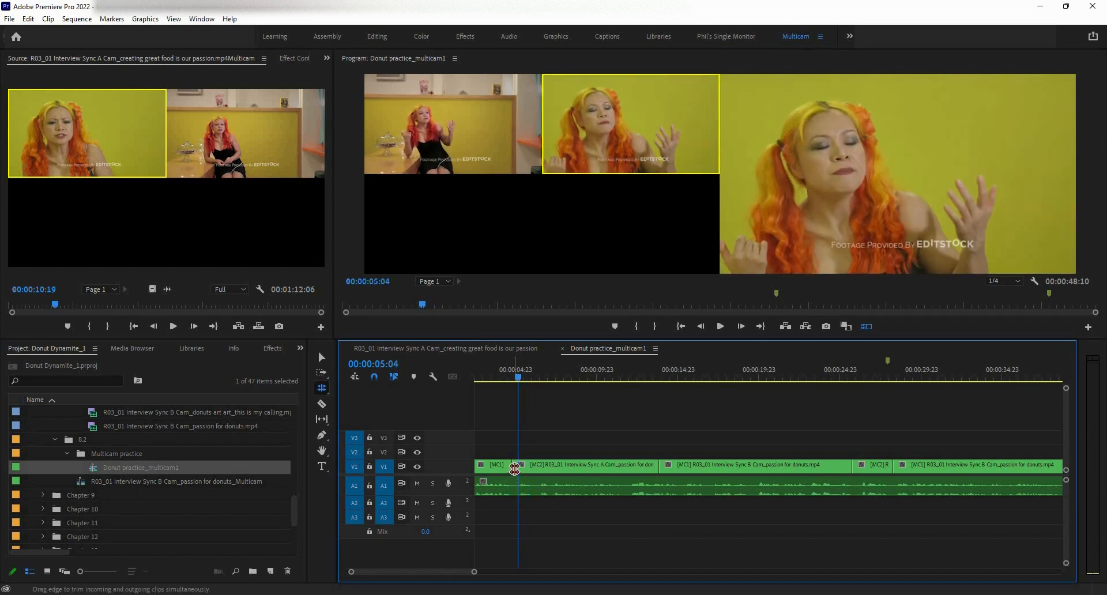
{"action": "left_click_drag", "start_coordinate": [520, 469], "coordinate": [528, 470]}
{"action": "key", "text": "space"}
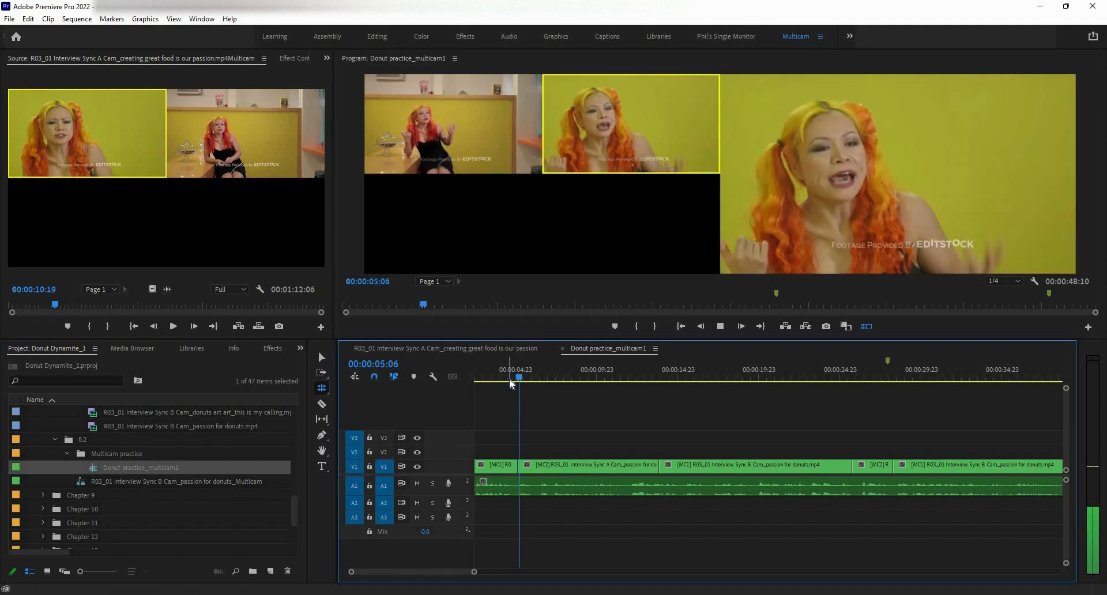
{"action": "key", "text": "space"}
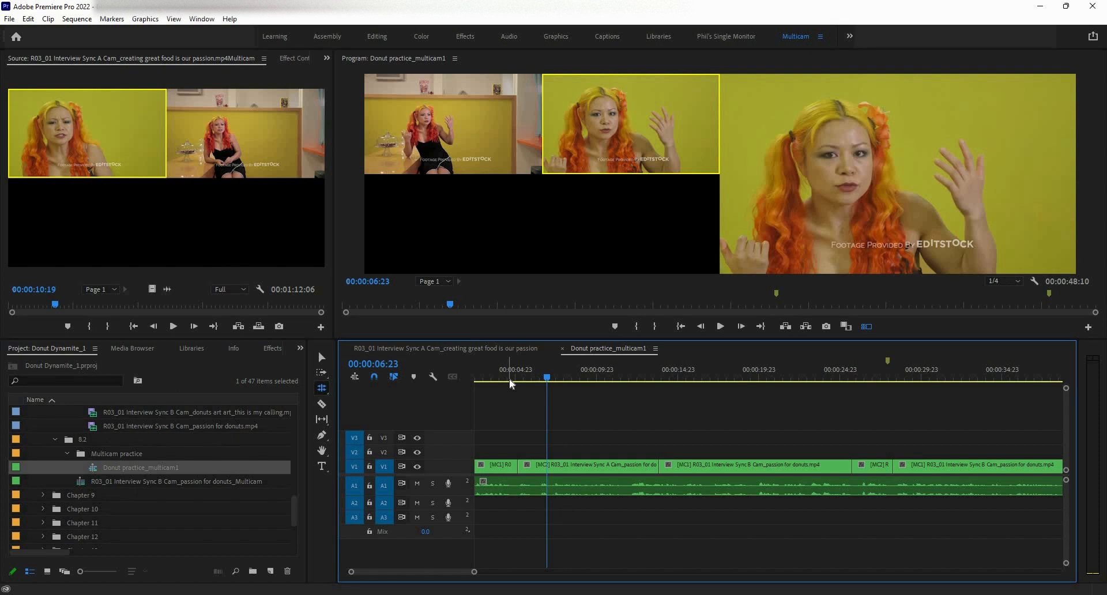
Review playback across the second camera cut and place the playhead at 00:00:15:22.
{"action": "left_click", "coordinate": [721, 327]}
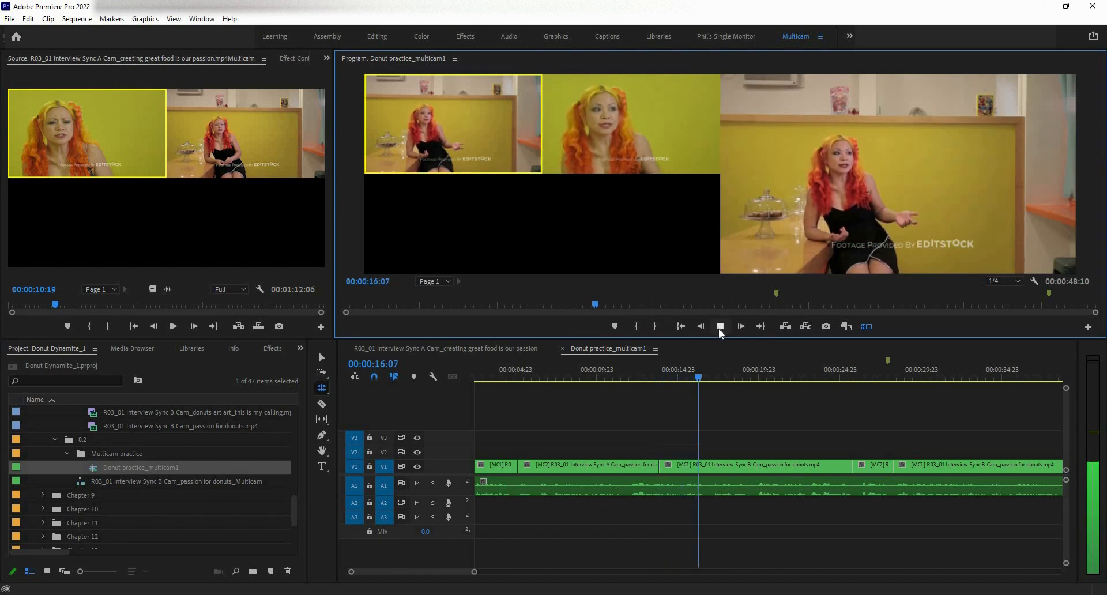
{"action": "left_click", "coordinate": [720, 327]}
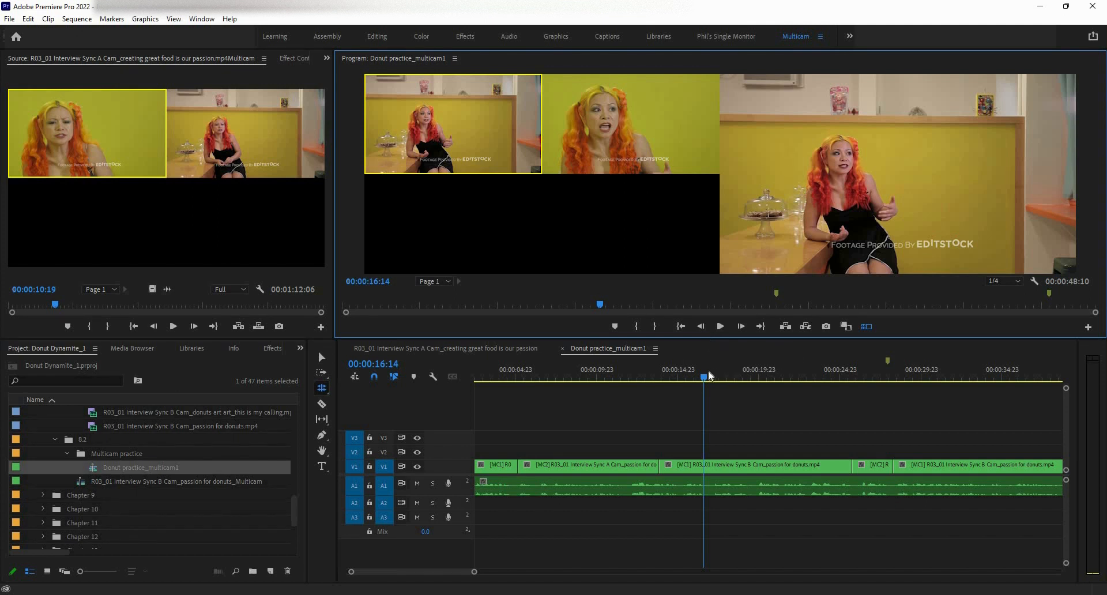
{"action": "left_click", "coordinate": [658, 386]}
{"action": "key", "text": "space"}
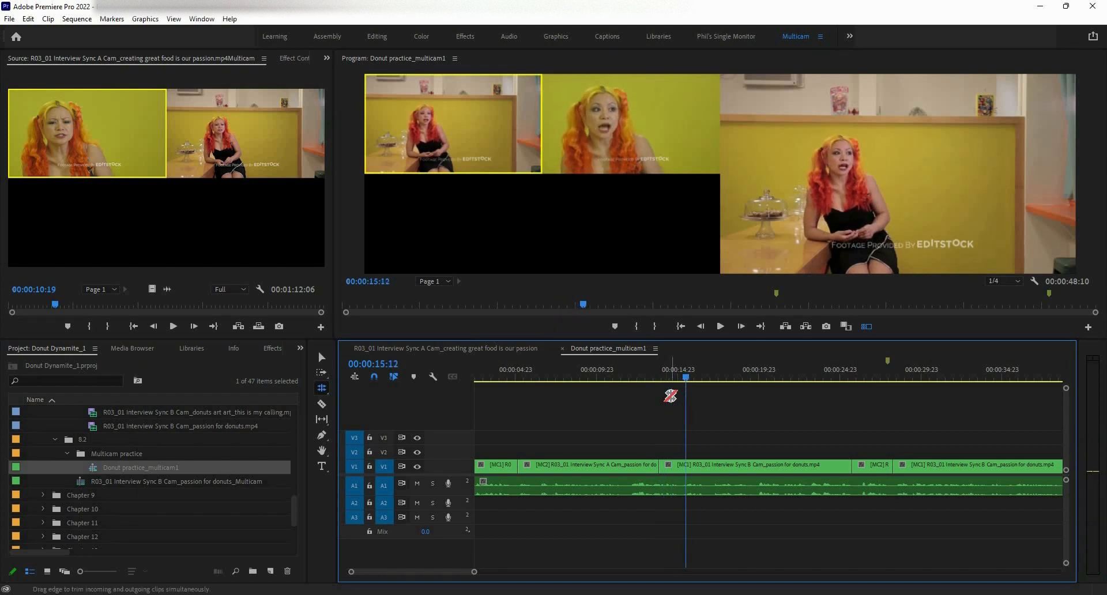
{"action": "left_click", "coordinate": [692, 380]}
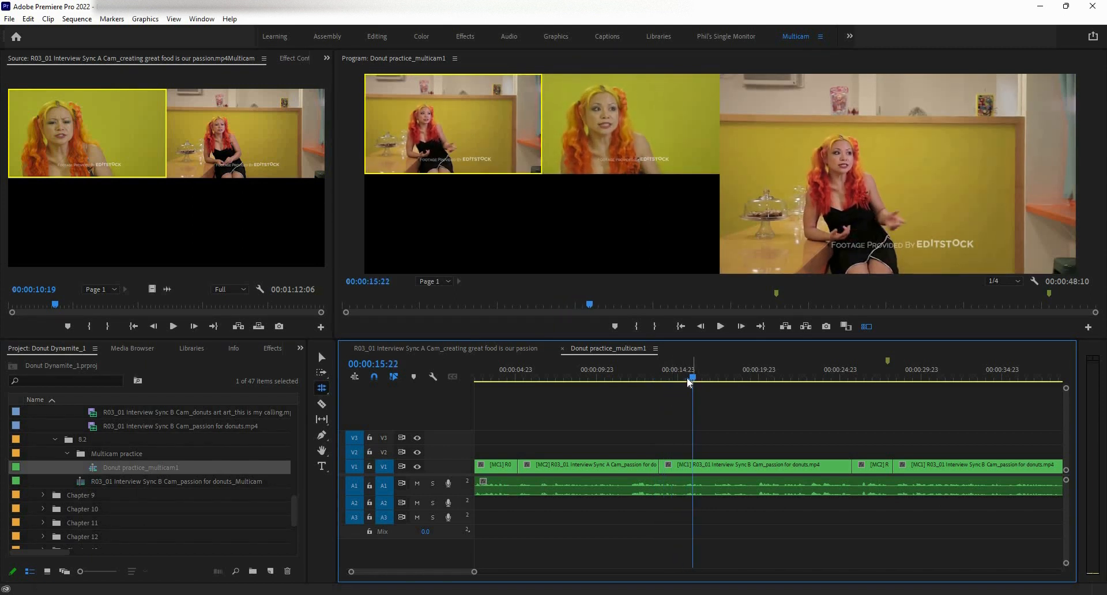
Roll the second camera cut on V1 to the playhead at 00:00:15:02 and play back across it to about 00:00:19:20.
{"action": "left_click", "coordinate": [689, 378]}
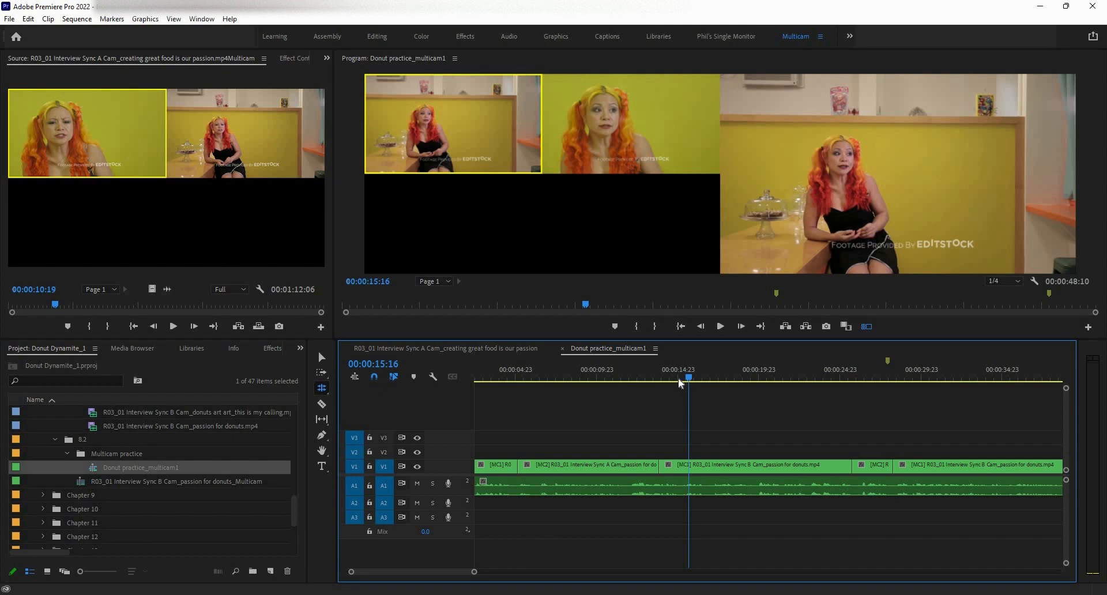
{"action": "left_click_drag", "start_coordinate": [679, 380], "coordinate": [680, 381]}
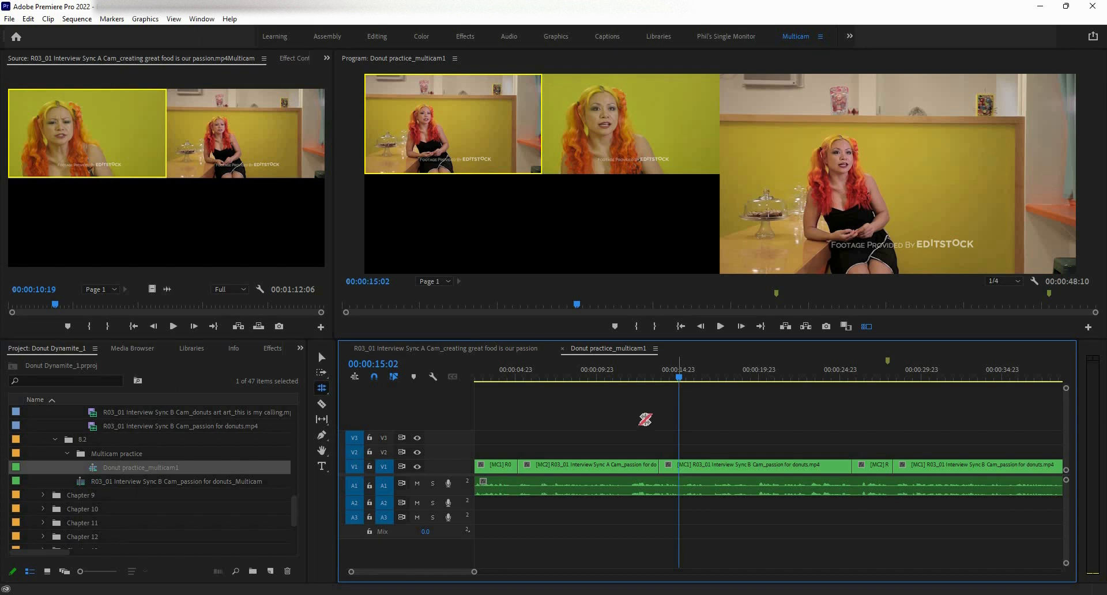
{"action": "left_click", "coordinate": [322, 387]}
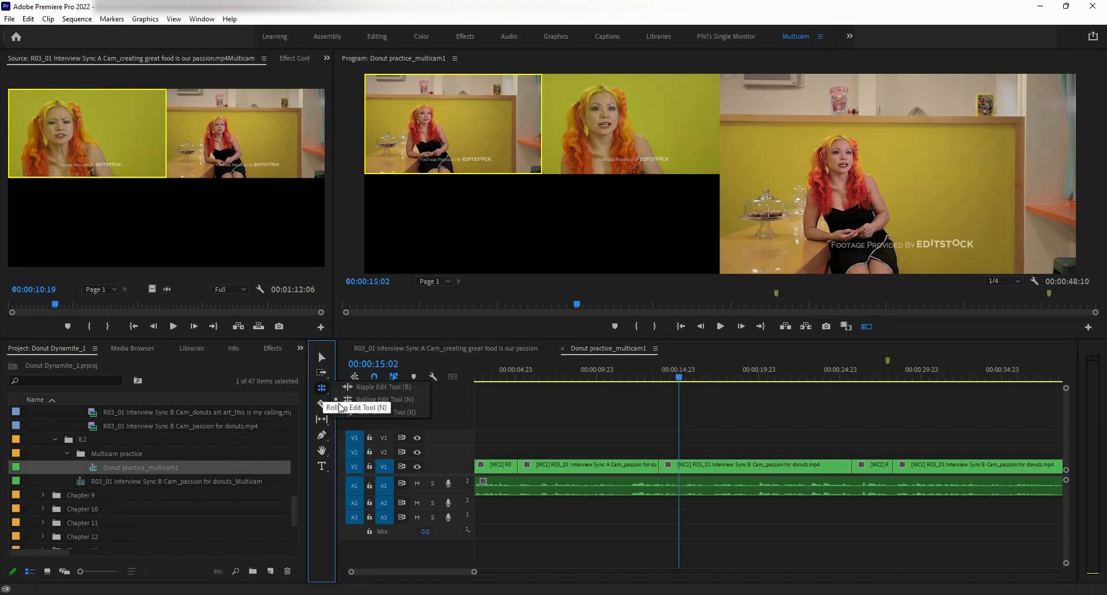
{"action": "left_click_drag", "start_coordinate": [650, 463], "coordinate": [689, 493]}
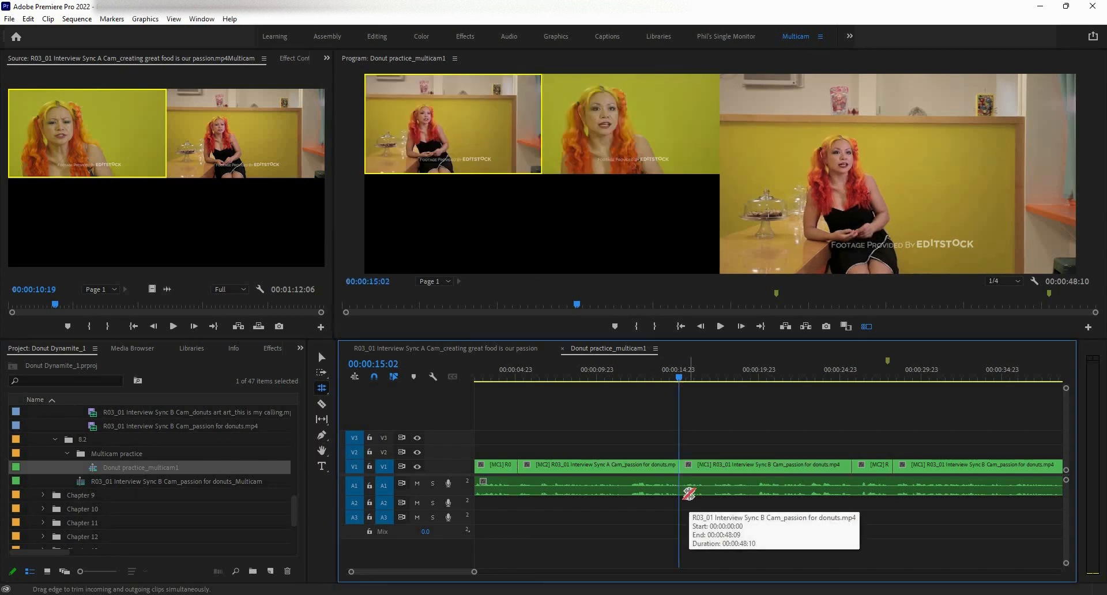
{"action": "left_click", "coordinate": [674, 376]}
{"action": "key", "text": "space"}
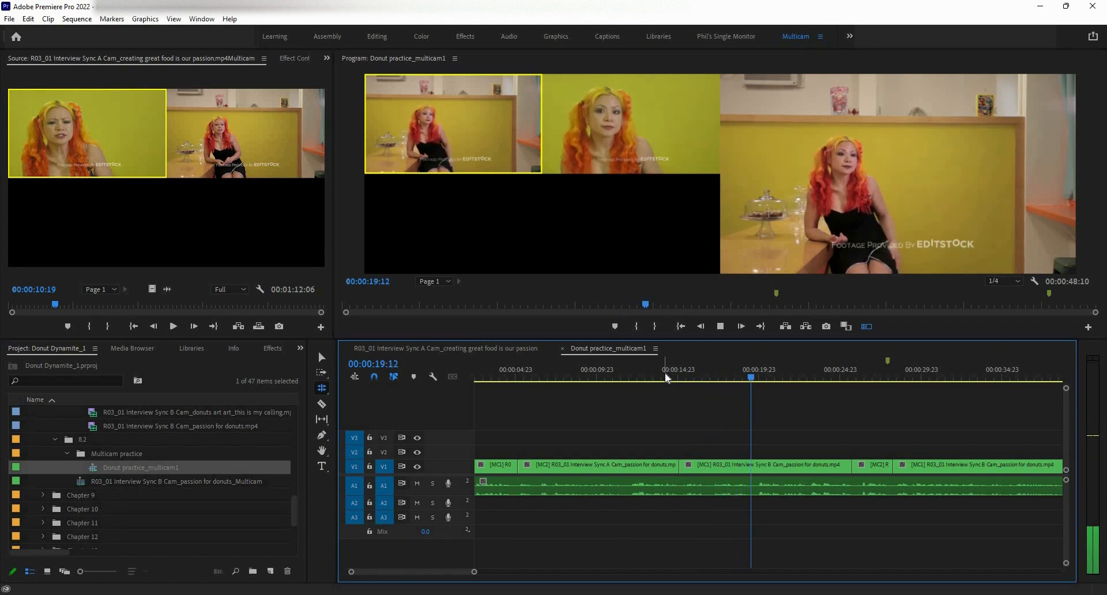
{"action": "key", "text": "space"}
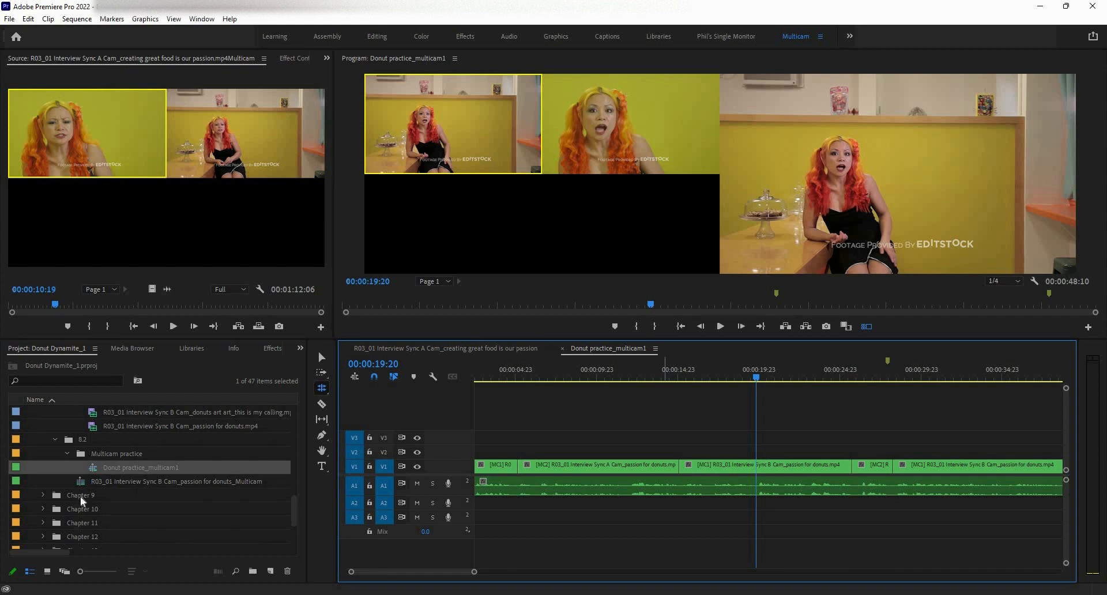
With the Selection tool active and the playhead at 00:00:19:23, switch the third V1 clip to the camera 2 angle and play it.
{"action": "left_click", "coordinate": [323, 359]}
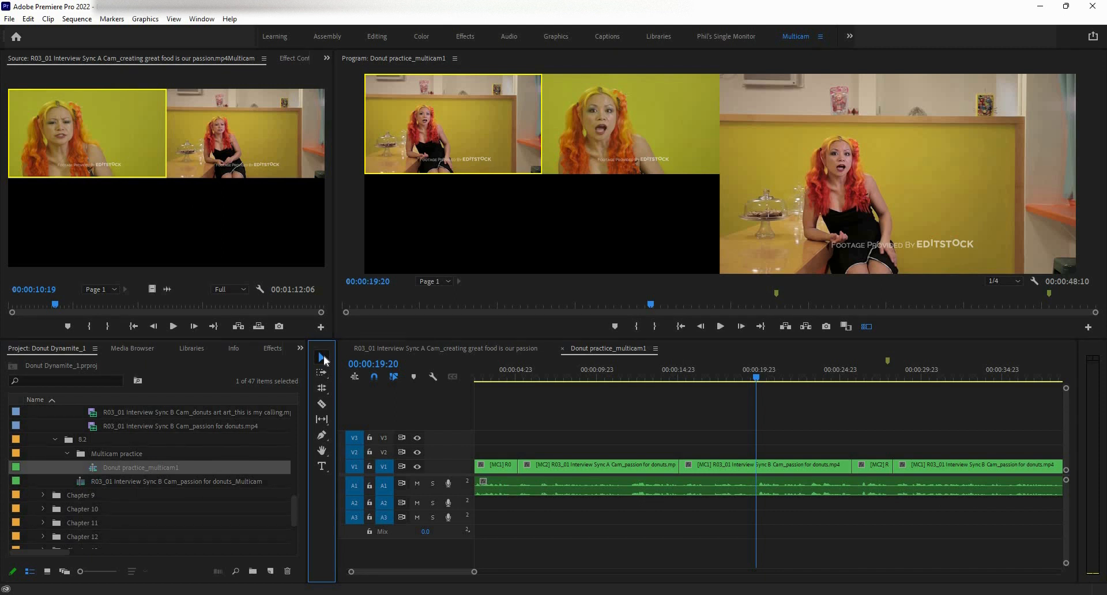
{"action": "key", "text": "space"}
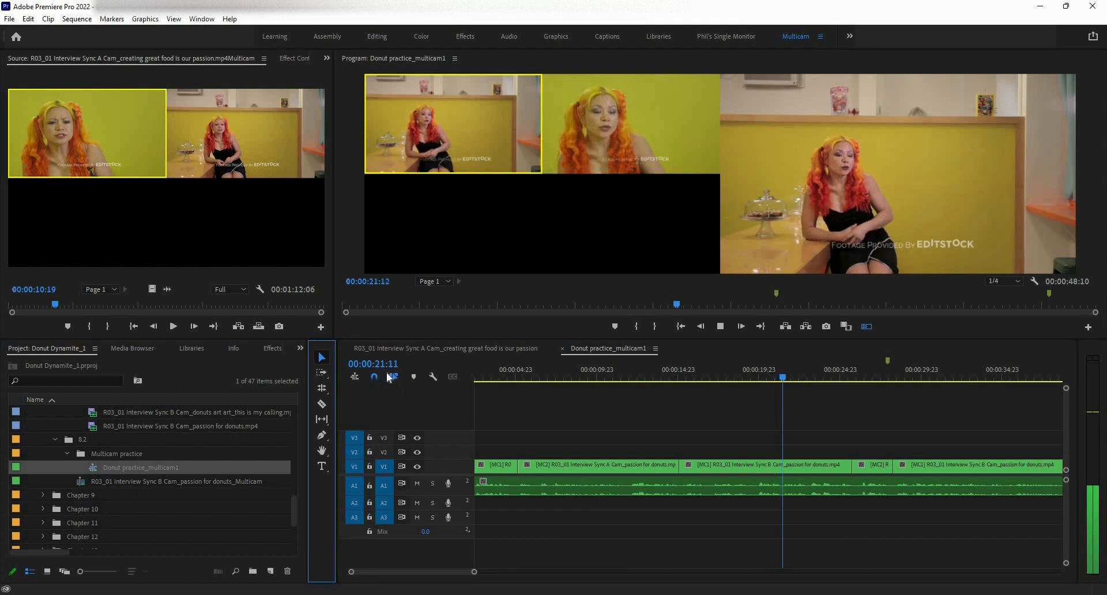
{"action": "key", "text": "space"}
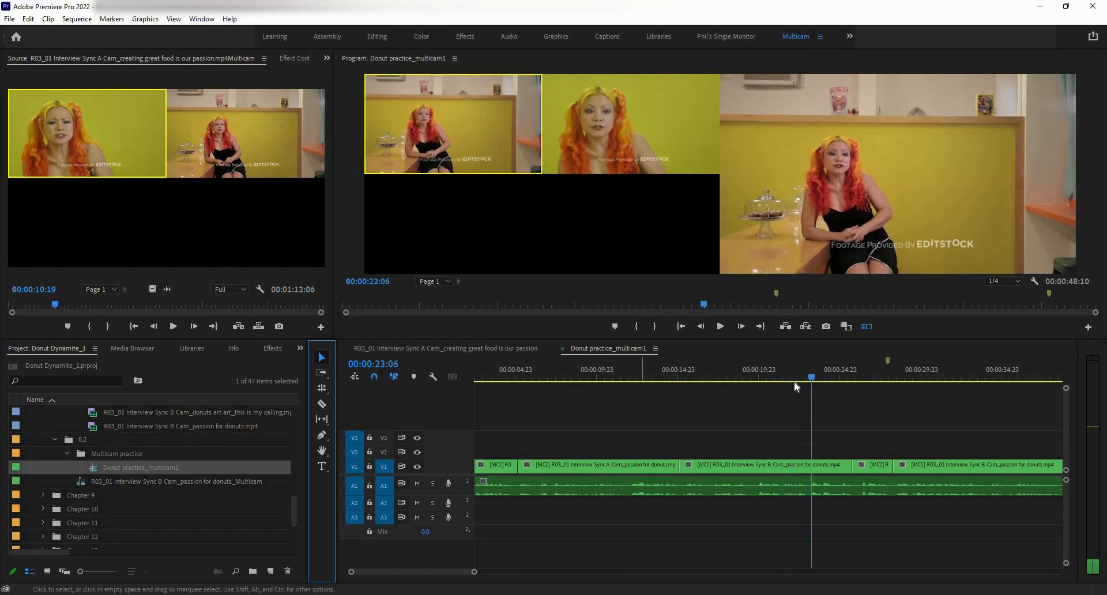
{"action": "left_click_drag", "start_coordinate": [796, 386], "coordinate": [760, 383]}
{"action": "key", "text": "space"}
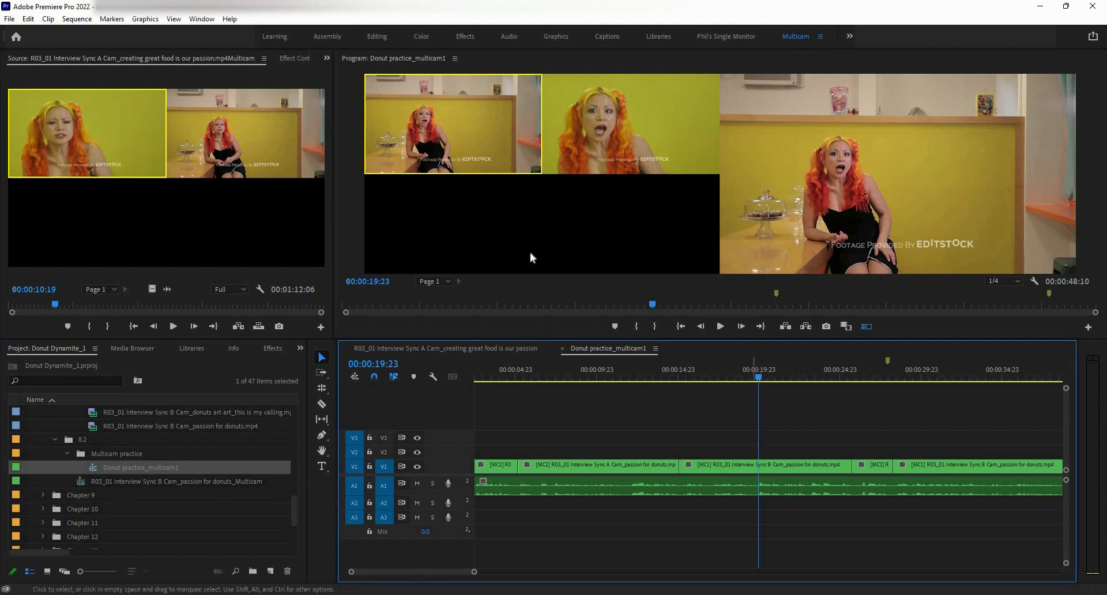
{"action": "left_click", "coordinate": [593, 124]}
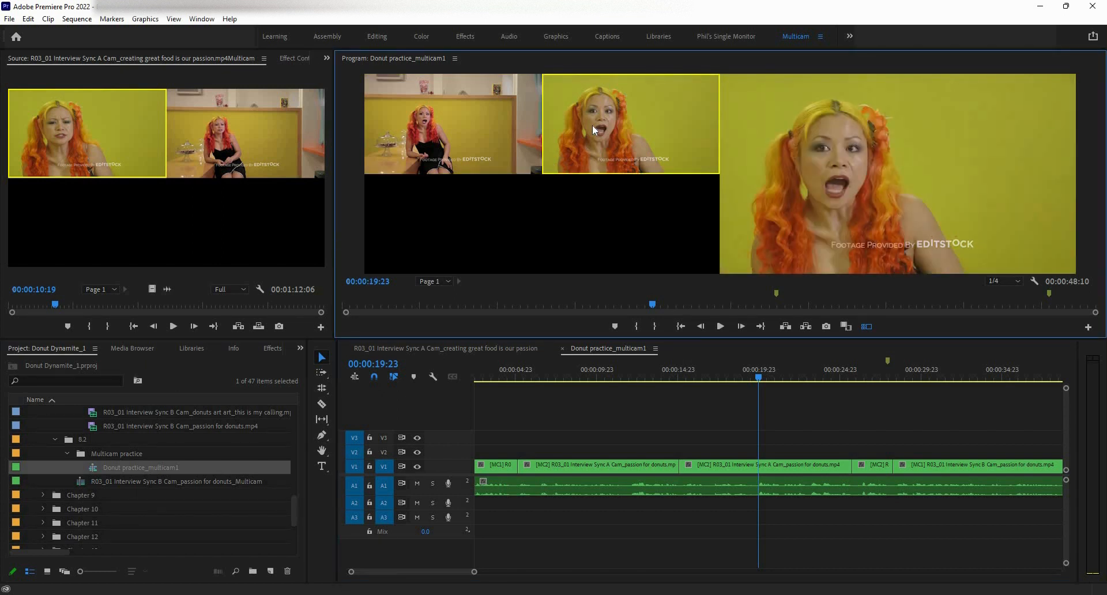
{"action": "key", "text": "space"}
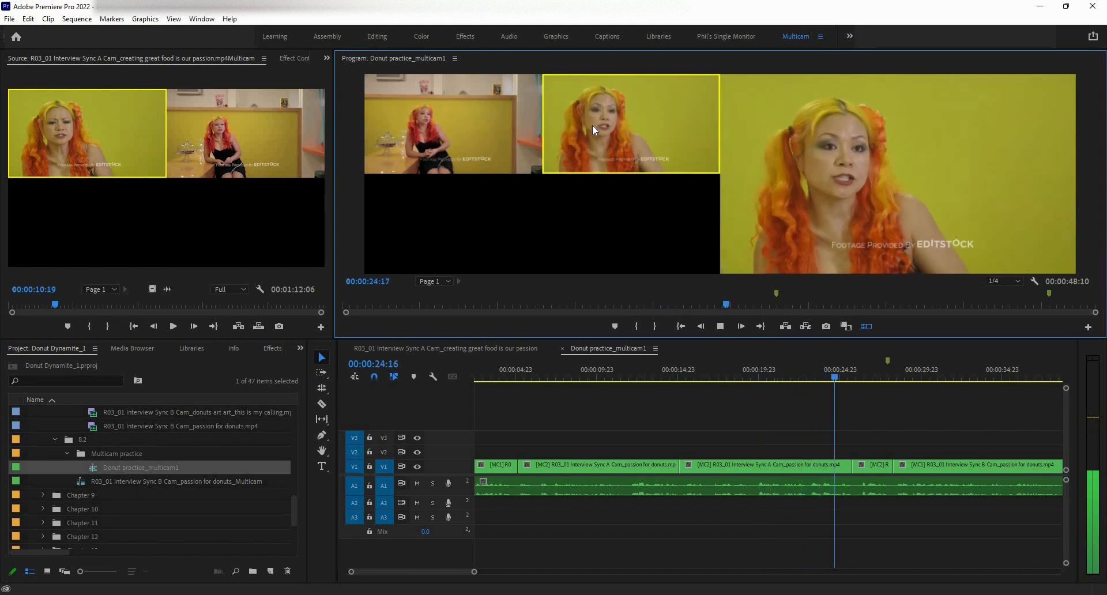
{"action": "key", "text": "space"}
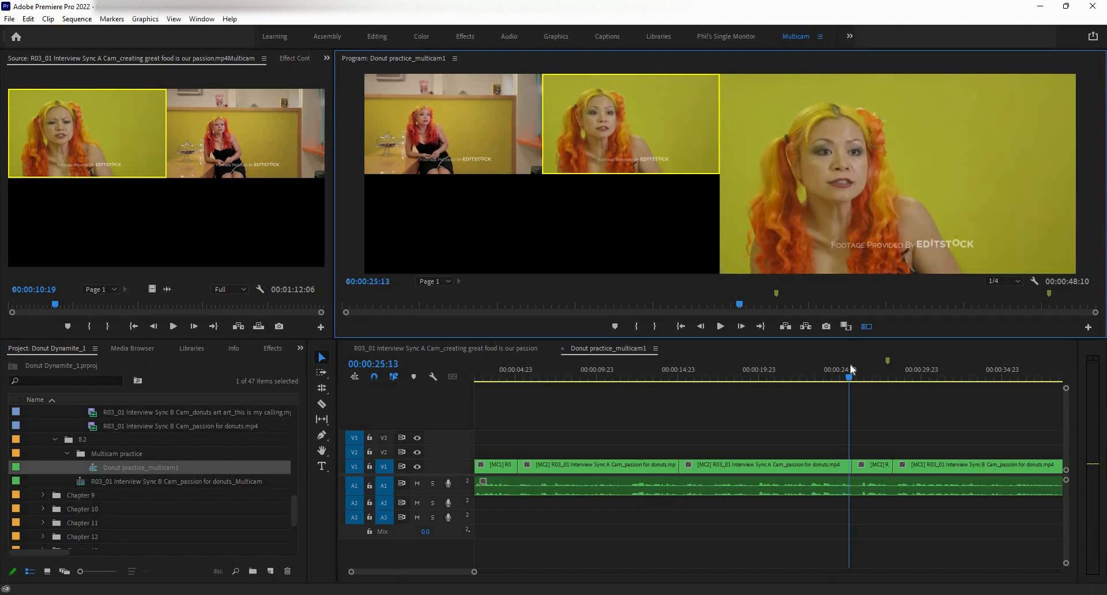
Scrub through the sequence between about 00:00:04:17 and 00:00:21:12 to compare the camera angles across the first cuts.
{"action": "left_click", "coordinate": [756, 410]}
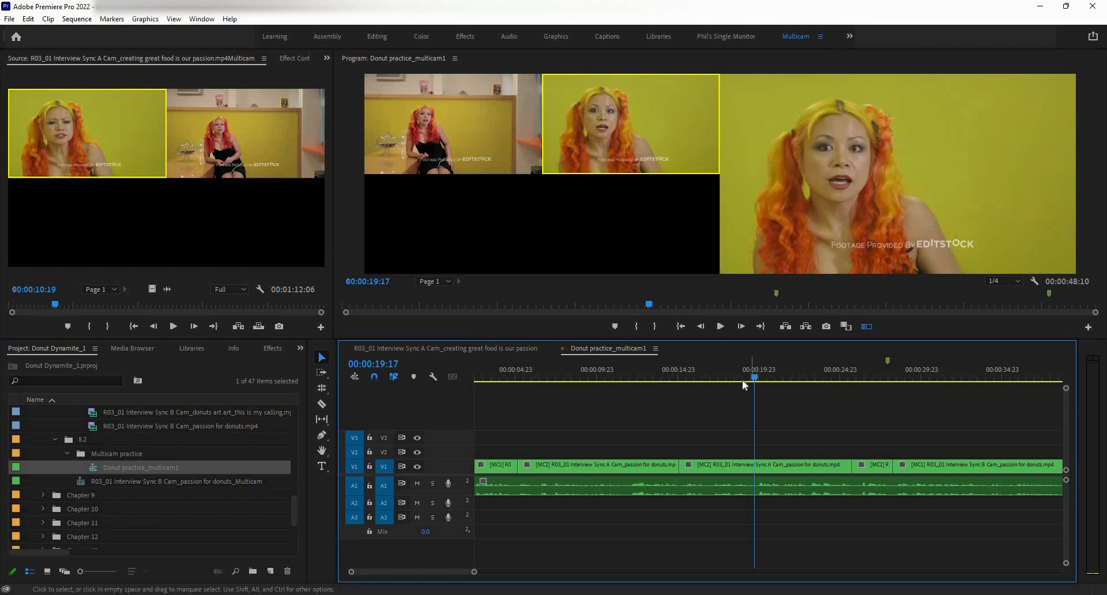
{"action": "left_click_drag", "start_coordinate": [698, 383], "coordinate": [644, 388]}
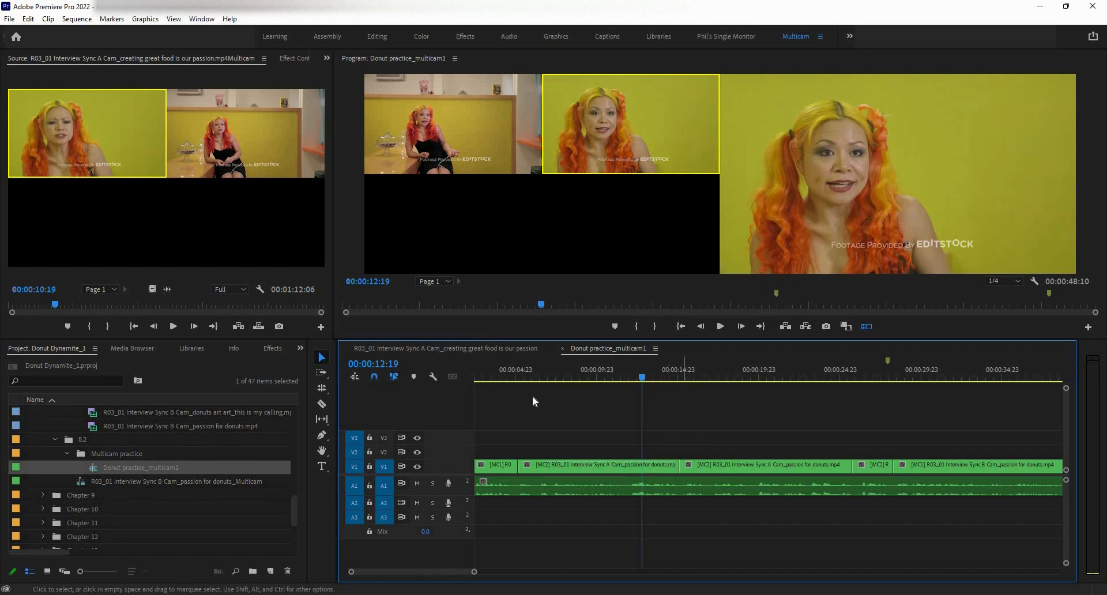
{"action": "left_click", "coordinate": [510, 381]}
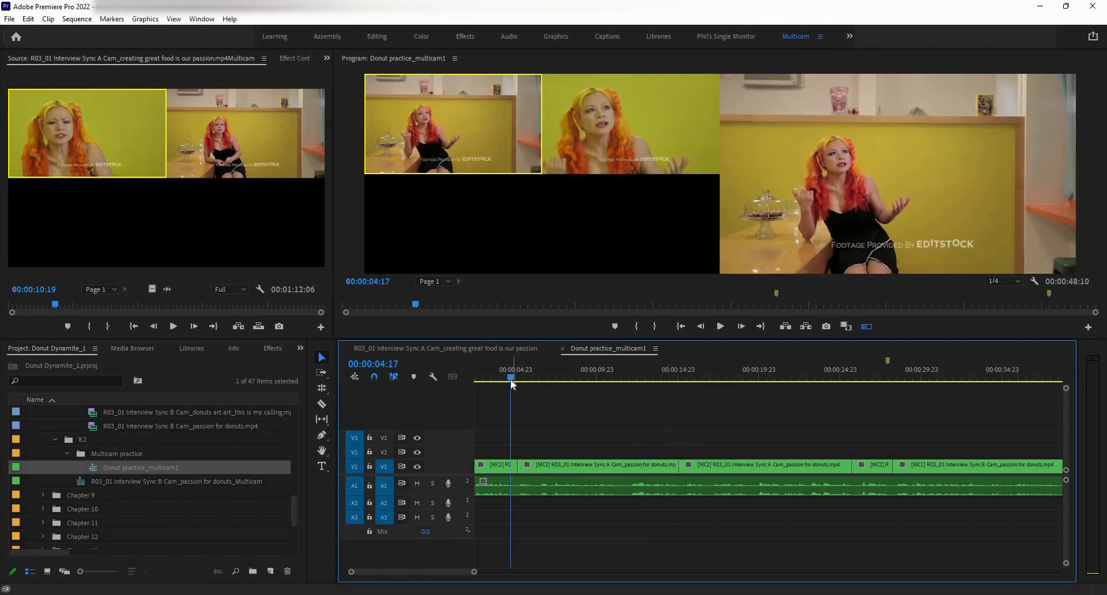
{"action": "left_click_drag", "start_coordinate": [543, 383], "coordinate": [693, 385]}
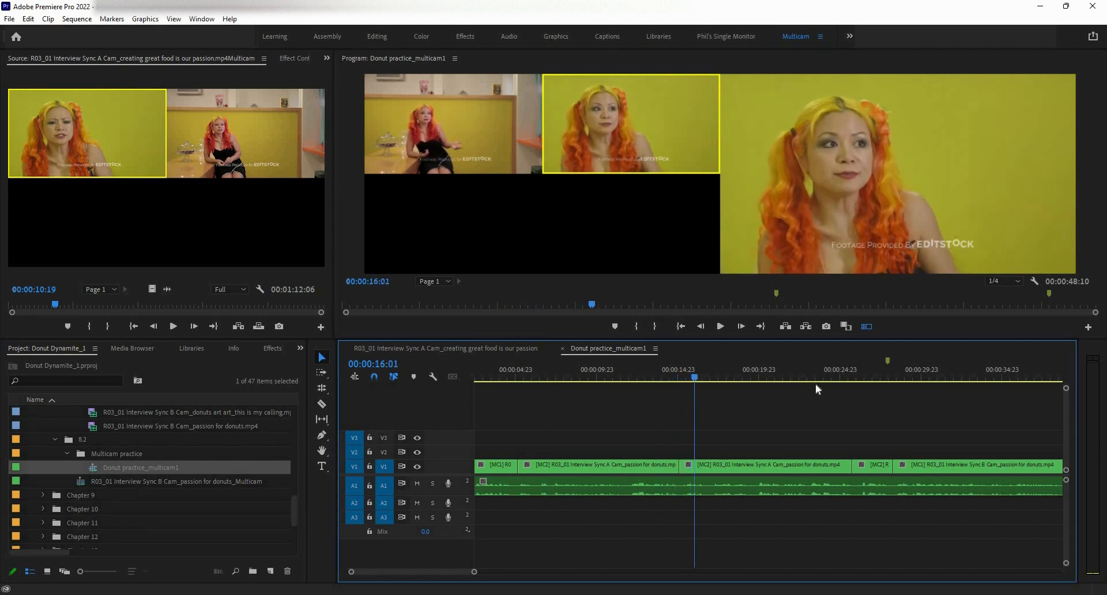
{"action": "left_click_drag", "start_coordinate": [864, 400], "coordinate": [766, 465]}
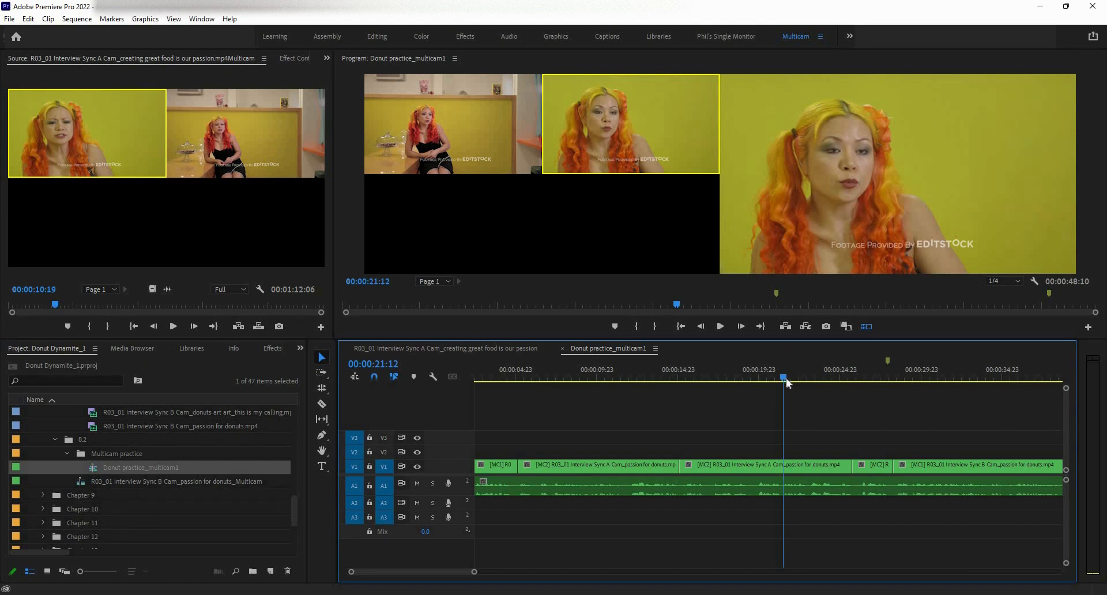
Return to the start of the third V1 clip at 00:00:15:02 and switch its angle back to camera 1.
{"action": "left_click_drag", "start_coordinate": [778, 387], "coordinate": [764, 388]}
{"action": "key", "text": "space"}
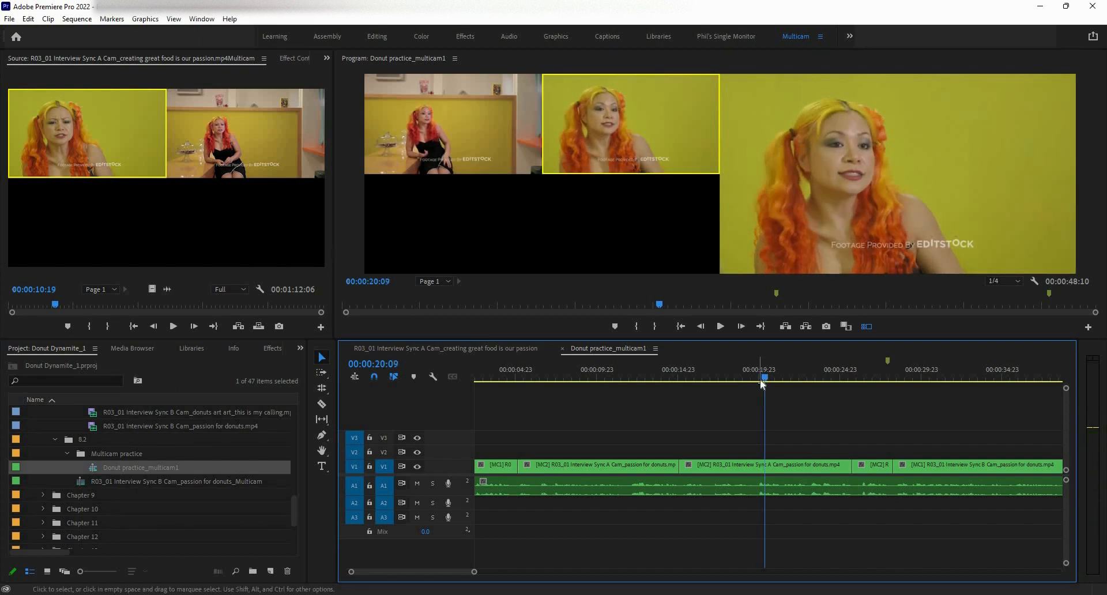
{"action": "key", "text": "j"}
{"action": "key", "text": "j"}
{"action": "key", "text": "j"}
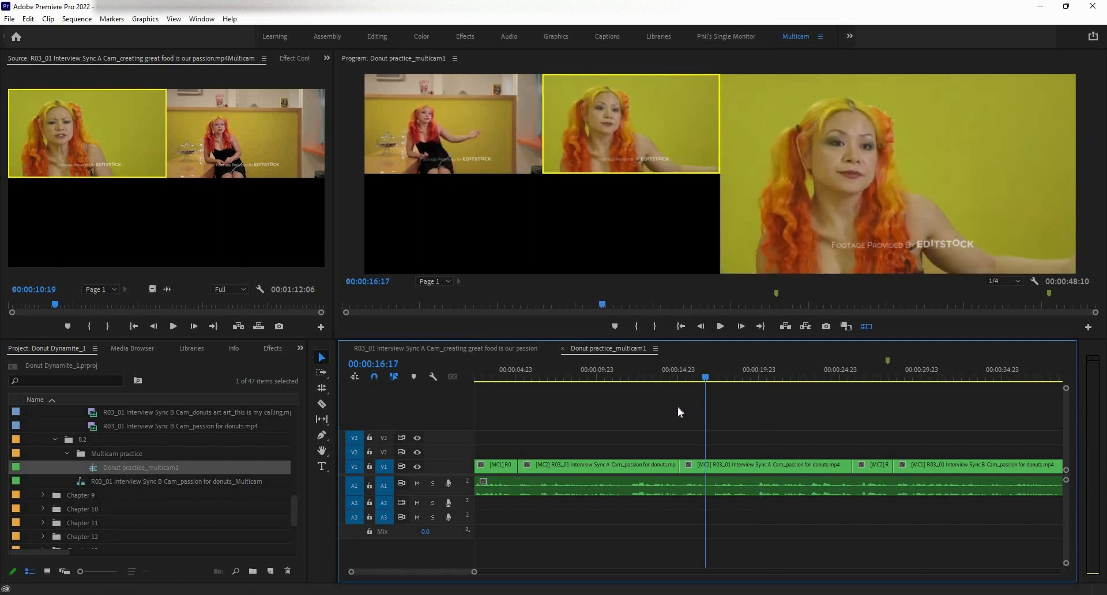
{"action": "key", "text": "k"}
{"action": "key", "text": "Up"}
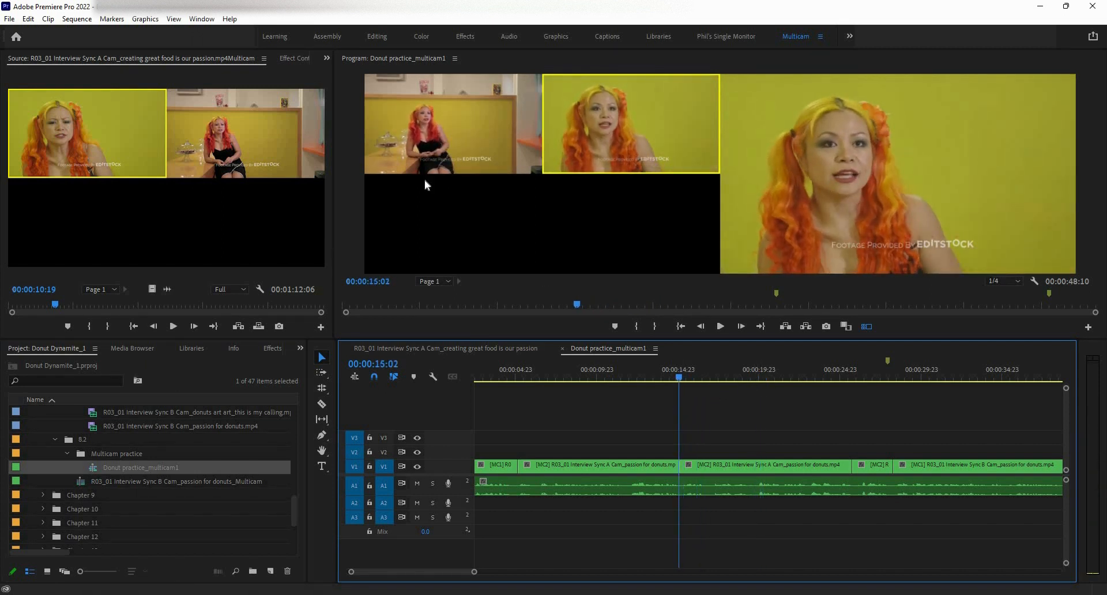
{"action": "left_click", "coordinate": [442, 151]}
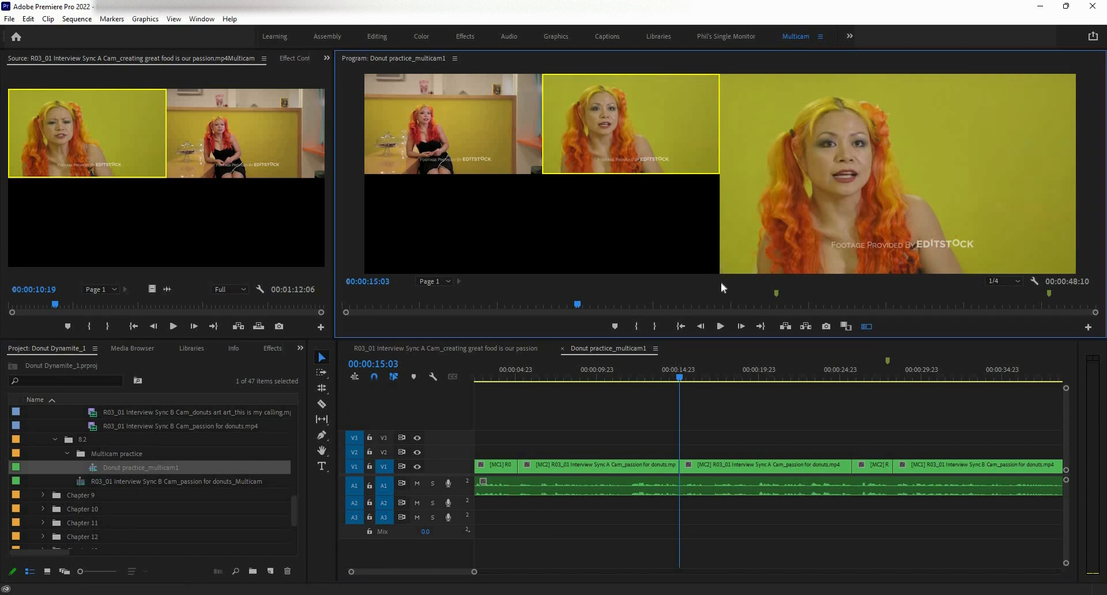
Play the sequence from 00:00:15:03 and cut live to camera 2 at about 00:00:20, then stop playback.
{"action": "left_click", "coordinate": [721, 327]}
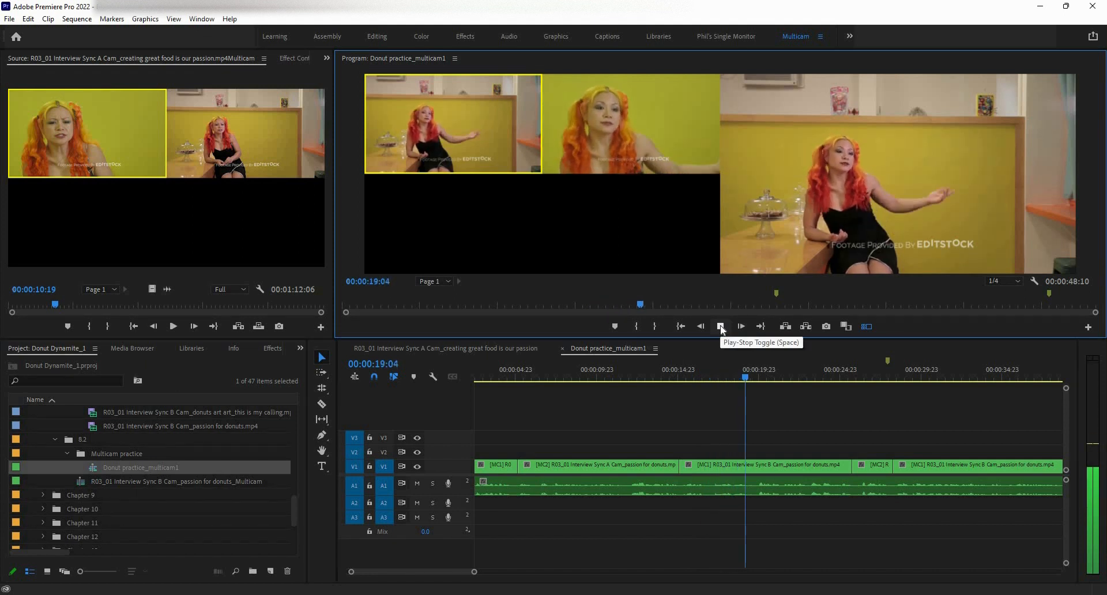
{"action": "key", "text": "2"}
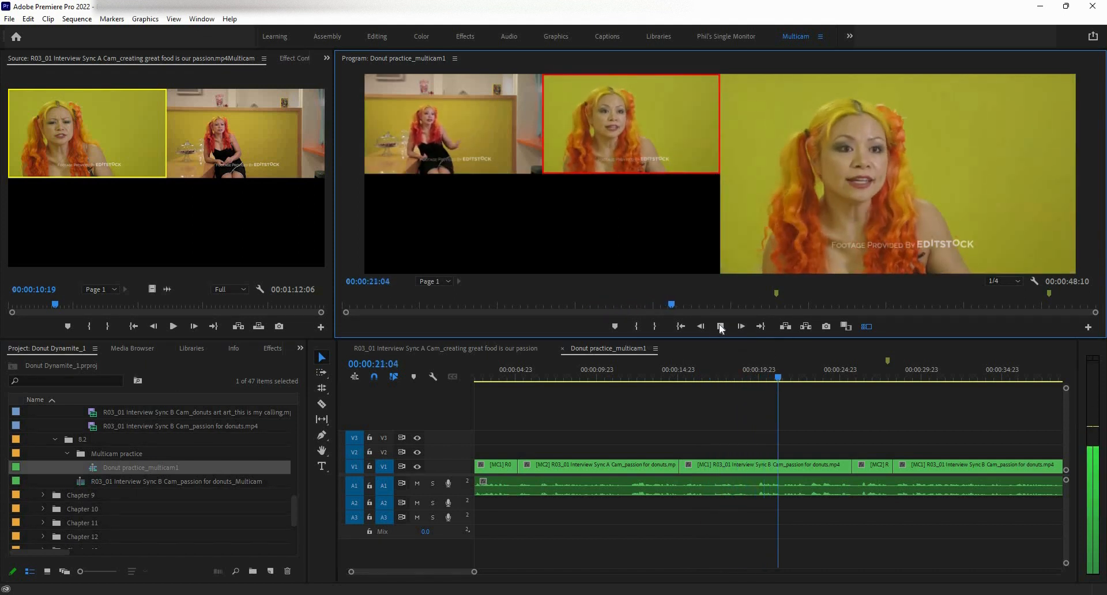
{"action": "key", "text": "space"}
Scrub back to 00:00:16:09 and examine the Multi-Camera options of the third V1 clip without changing its camera.
{"action": "left_click_drag", "start_coordinate": [794, 379], "coordinate": [699, 407]}
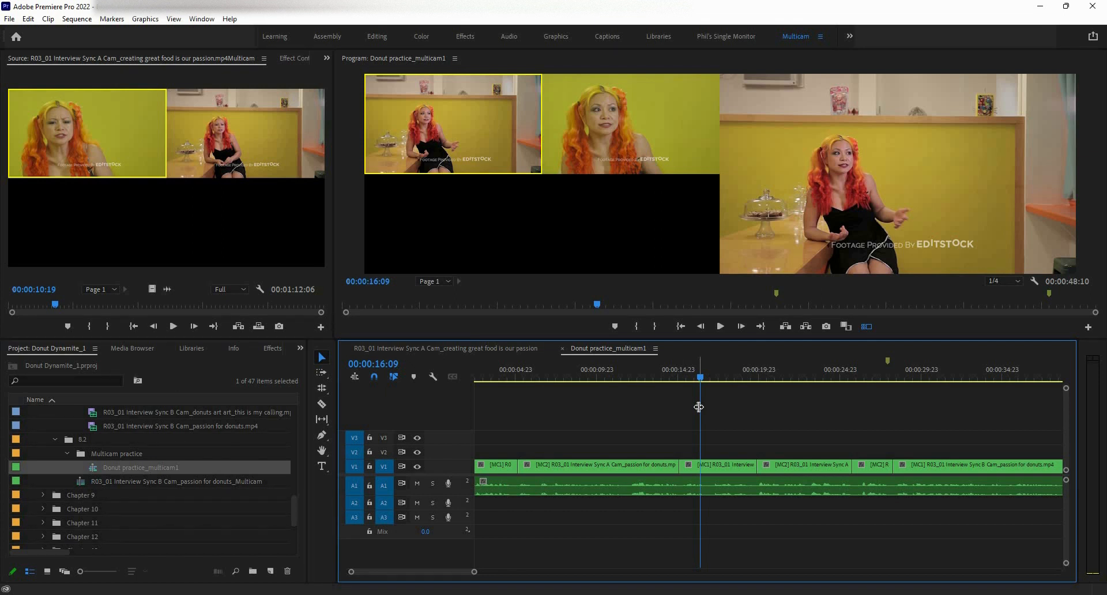
{"action": "right_click", "coordinate": [714, 465]}
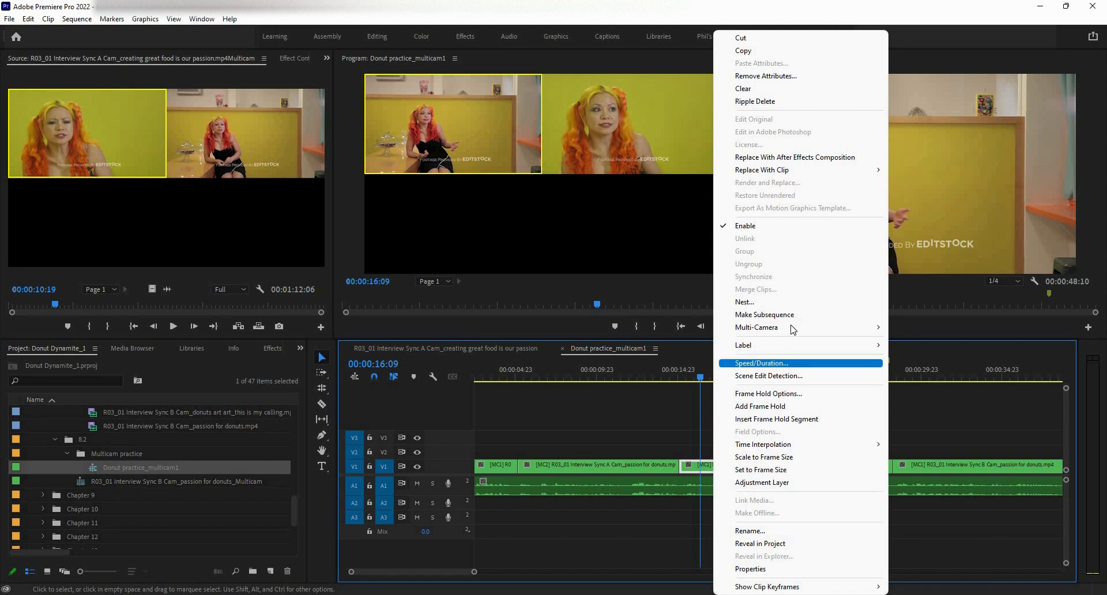
{"action": "mouse_move", "coordinate": [793, 329]}
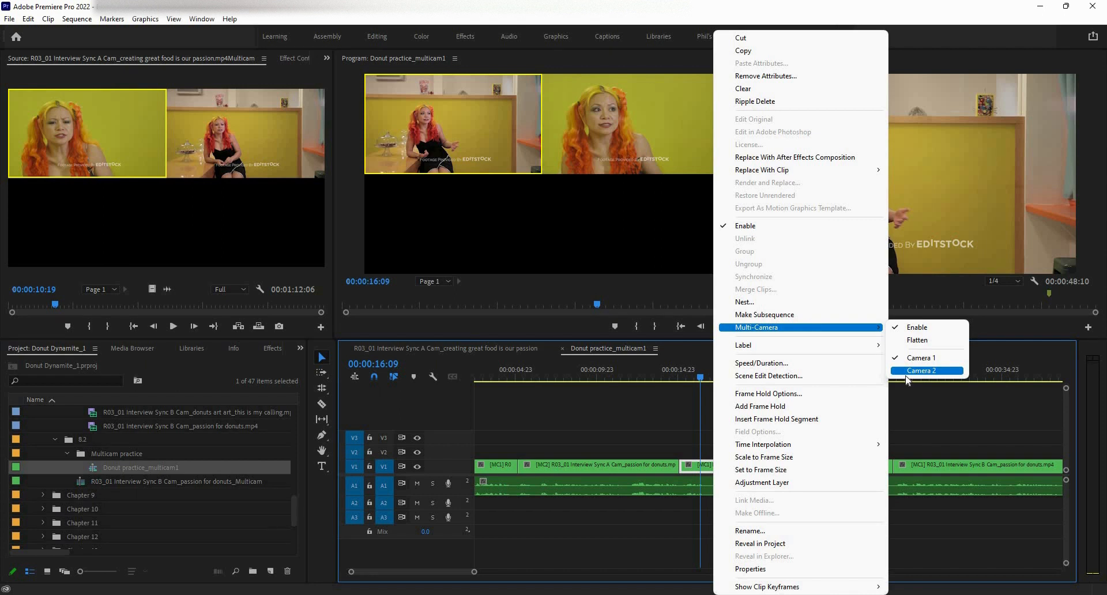
{"action": "left_click", "coordinate": [669, 445]}
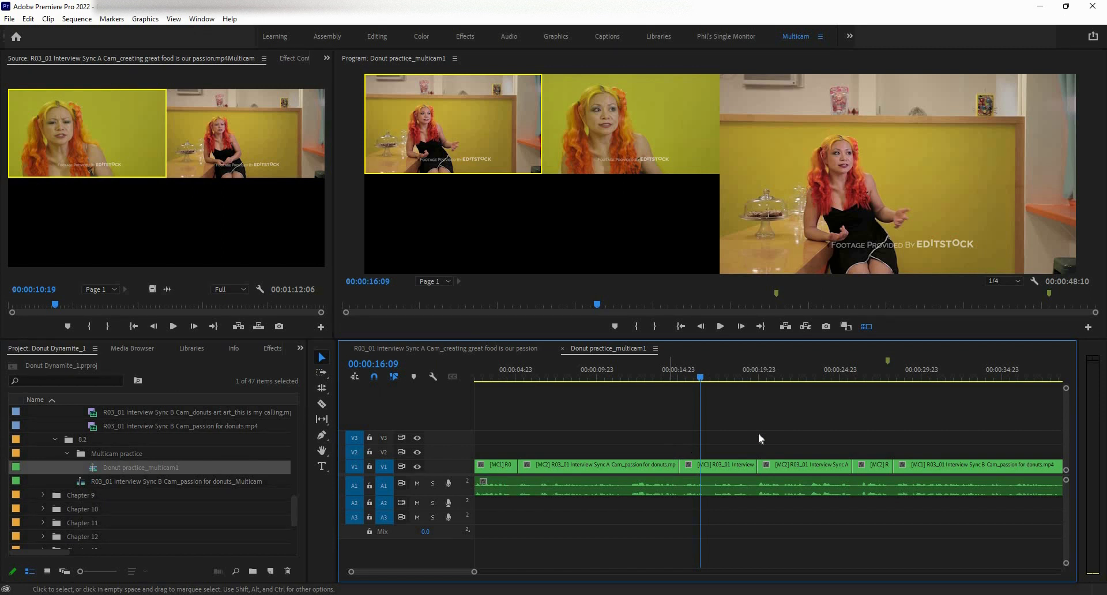
Scrub through the remaining clips of the whole sequence and place the playhead at 00:00:27:22.
{"action": "key", "text": "minus"}
{"action": "key", "text": "minus"}
{"action": "key", "text": "minus"}
{"action": "key", "text": "minus"}
{"action": "key", "text": "minus"}
{"action": "key", "text": "minus"}
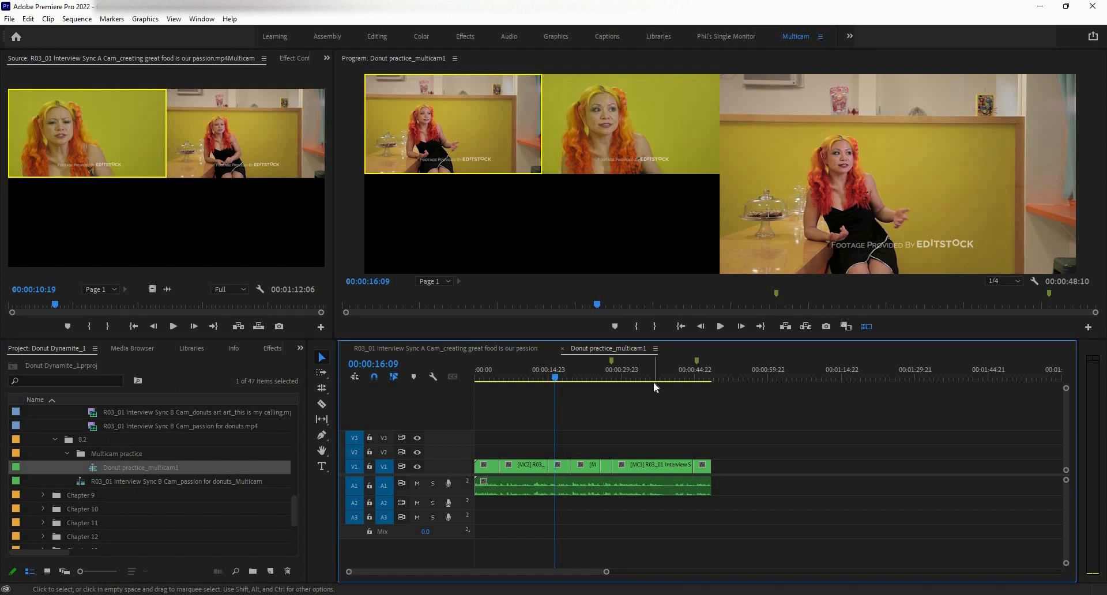
{"action": "left_click", "coordinate": [613, 380]}
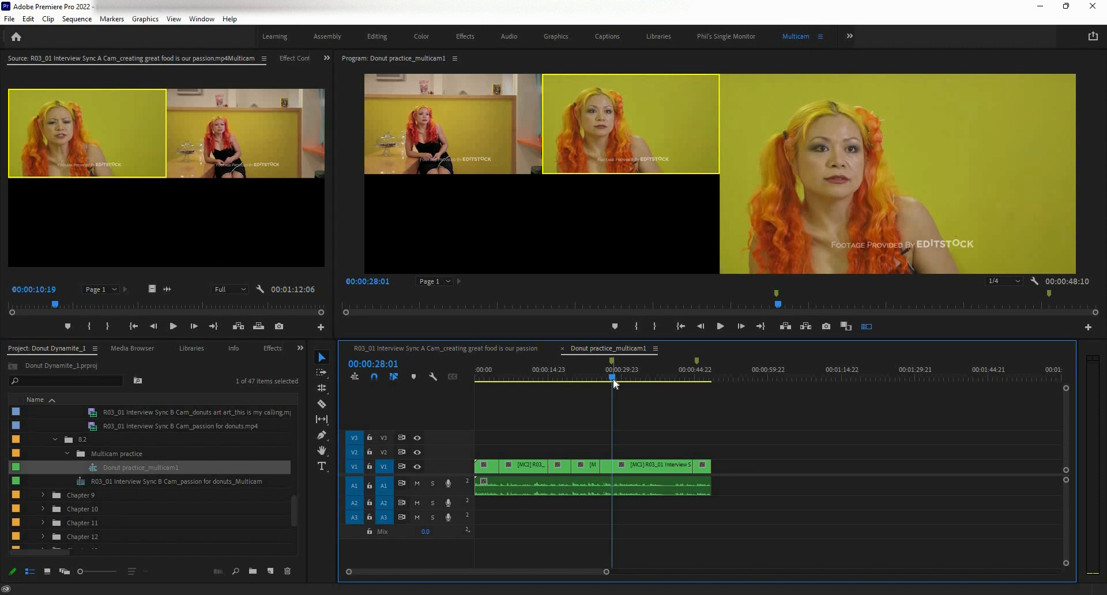
{"action": "left_click_drag", "start_coordinate": [613, 380], "coordinate": [673, 401]}
{"action": "mouse_move", "coordinate": [641, 436]}
{"action": "left_mouse_down"}
{"action": "mouse_move", "coordinate": [662, 503]}
{"action": "mouse_move", "coordinate": [647, 431]}
{"action": "left_mouse_up"}
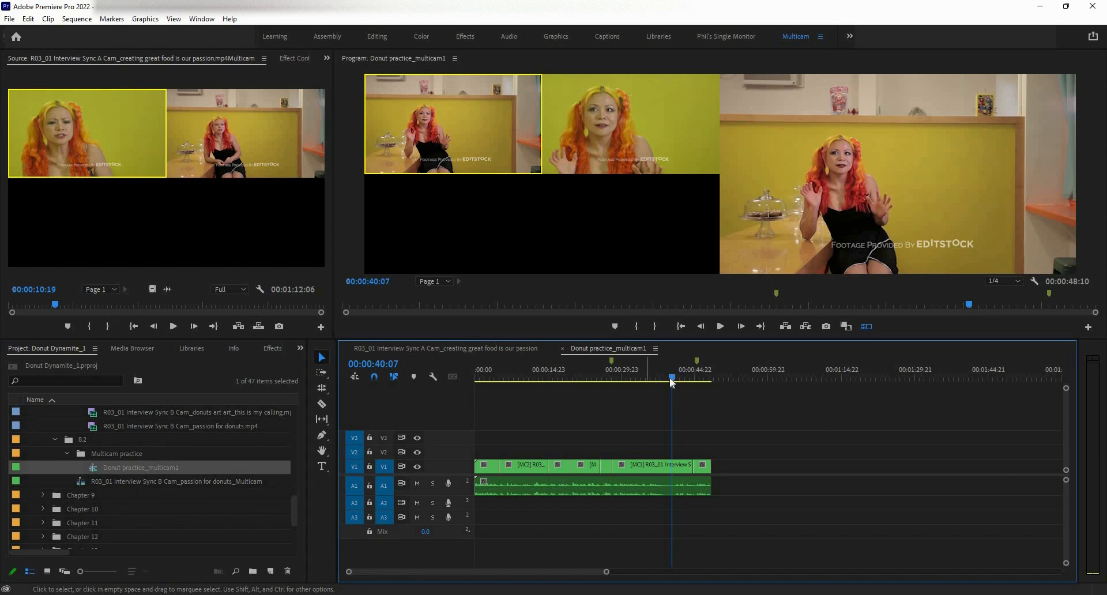
{"action": "left_click", "coordinate": [634, 392]}
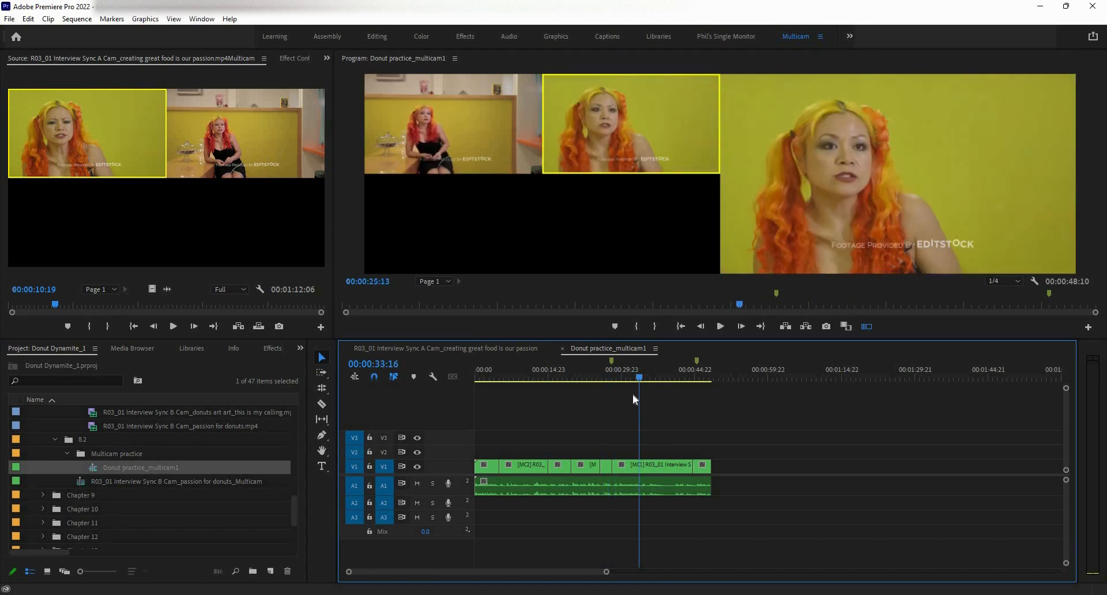
{"action": "key", "text": "Up"}
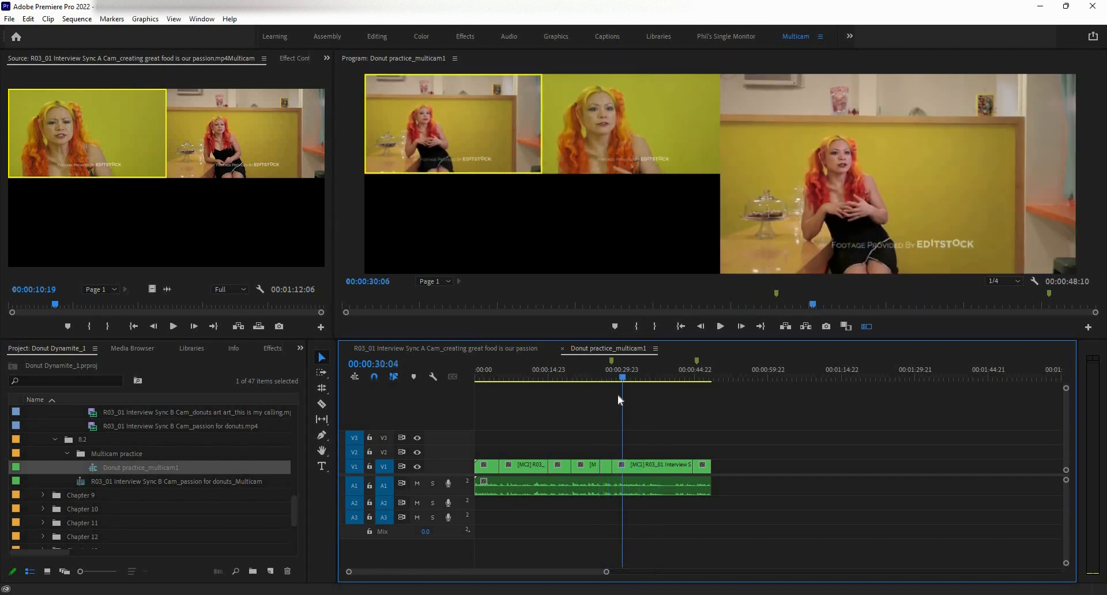
{"action": "left_click_drag", "start_coordinate": [621, 396], "coordinate": [615, 396]}
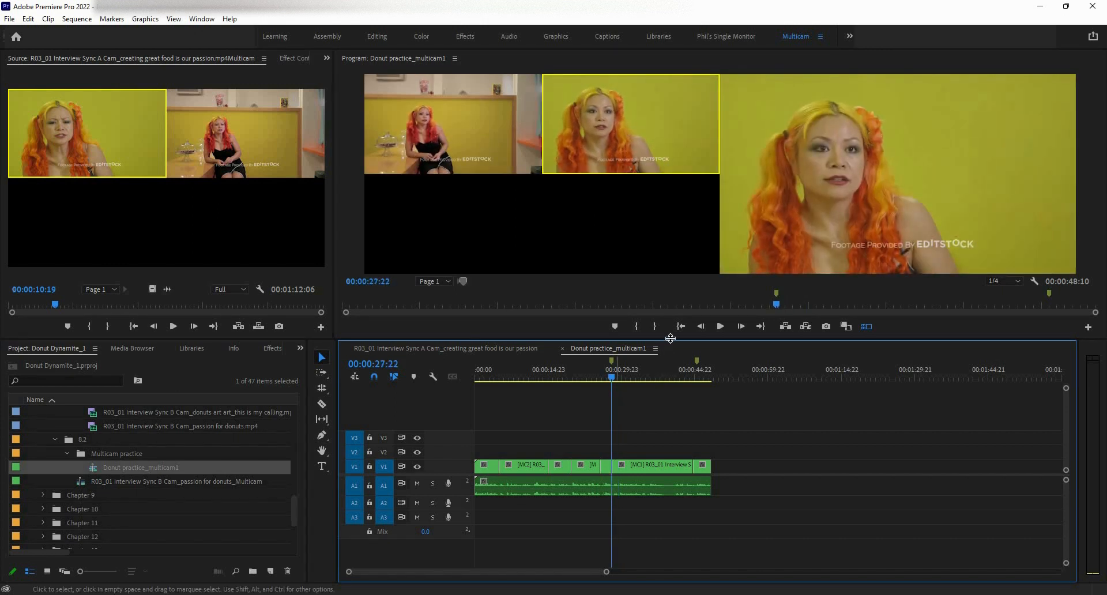
Play from 00:00:27:22, cutting live to camera 2 and back to camera 1, and stop at 00:00:46:14.
{"action": "left_click", "coordinate": [722, 327]}
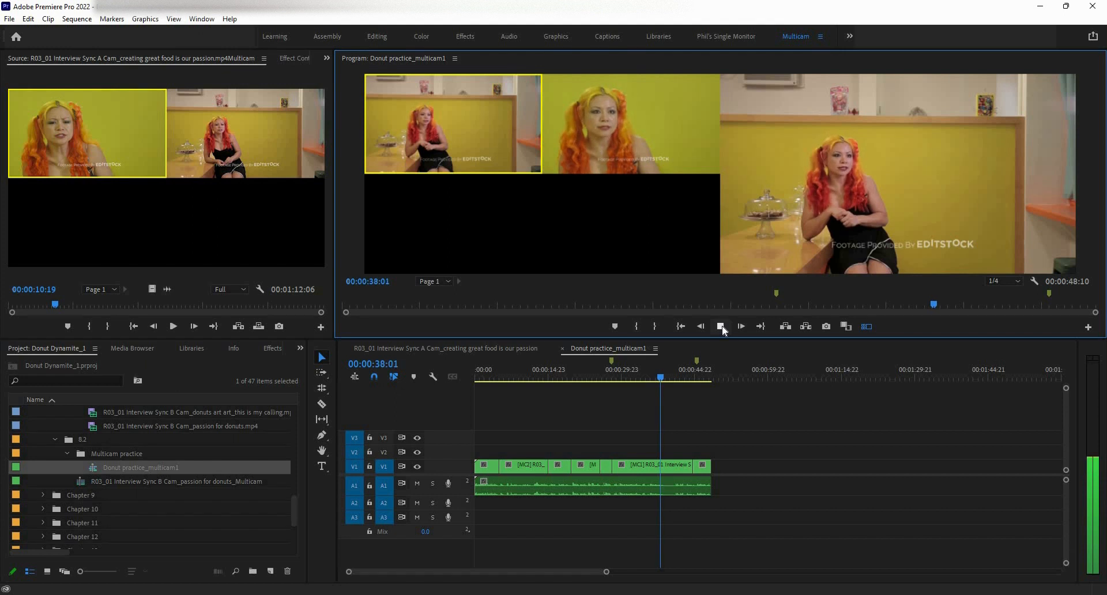
{"action": "key", "text": "2"}
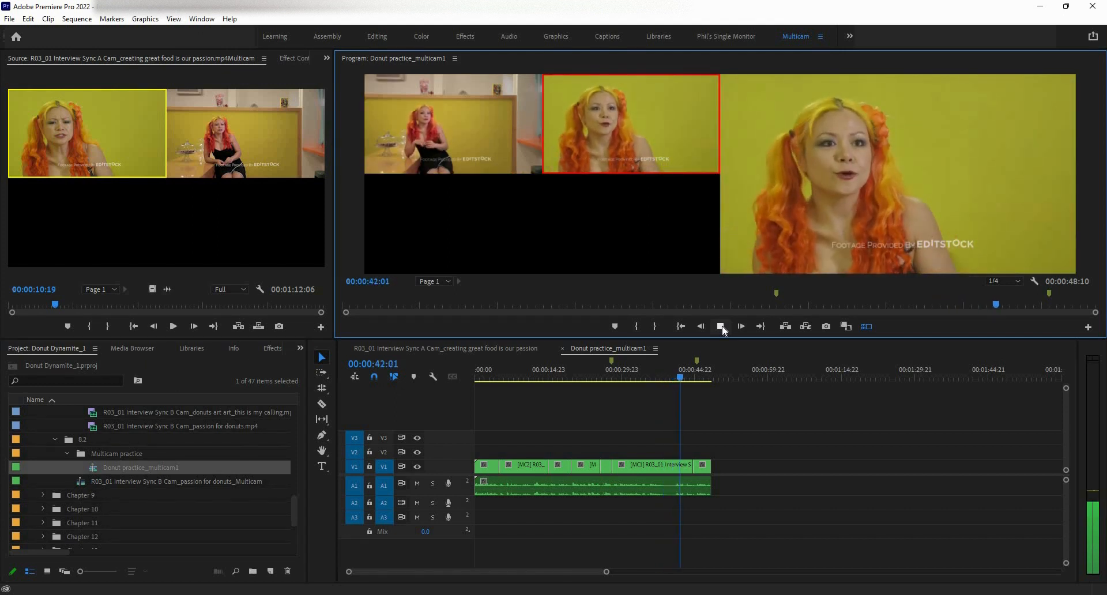
{"action": "key", "text": "1"}
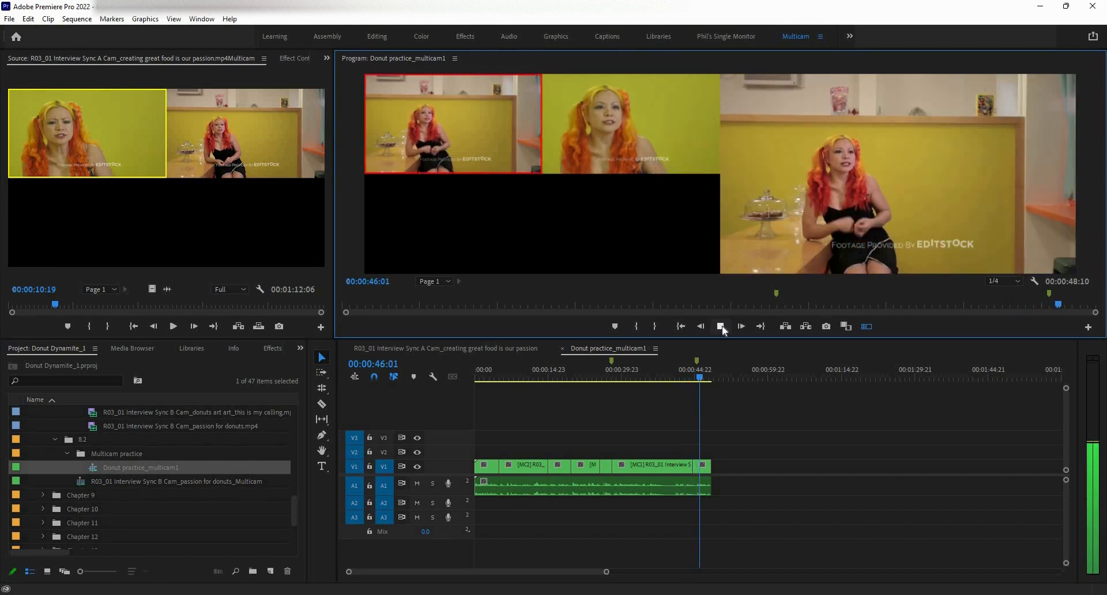
{"action": "left_click", "coordinate": [721, 326]}
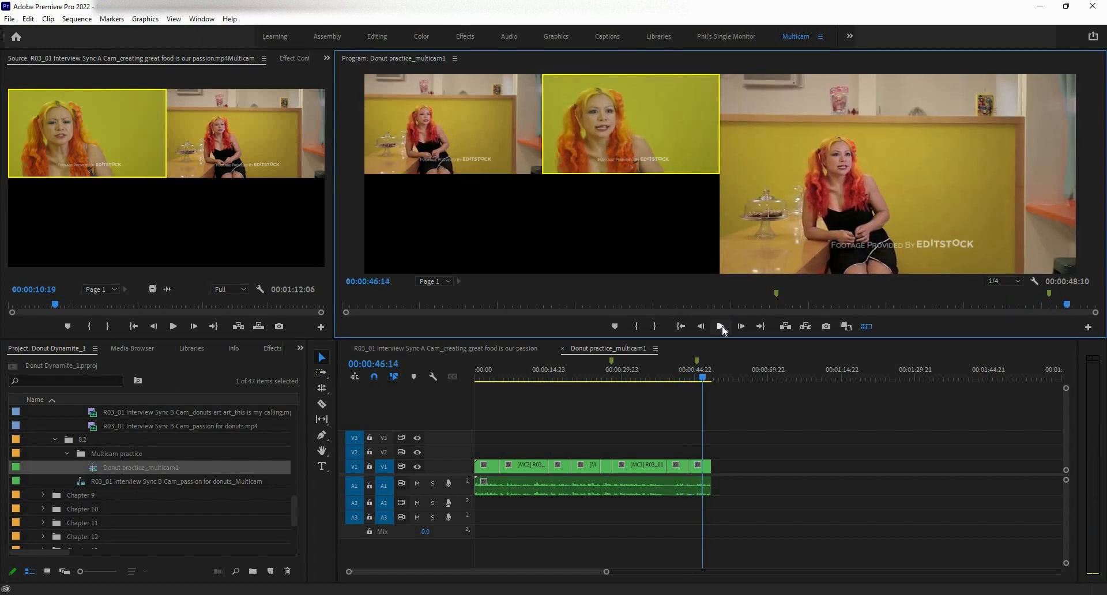